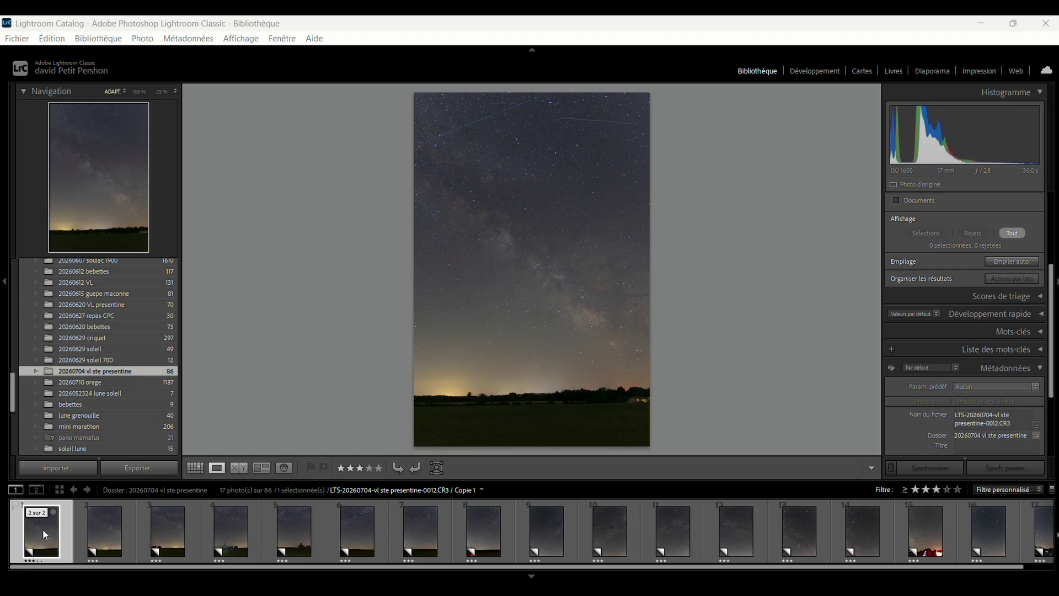
Review the night-sky photos in the filmstrip one by one, from the second to the seventeenth.
left_click(111, 542)
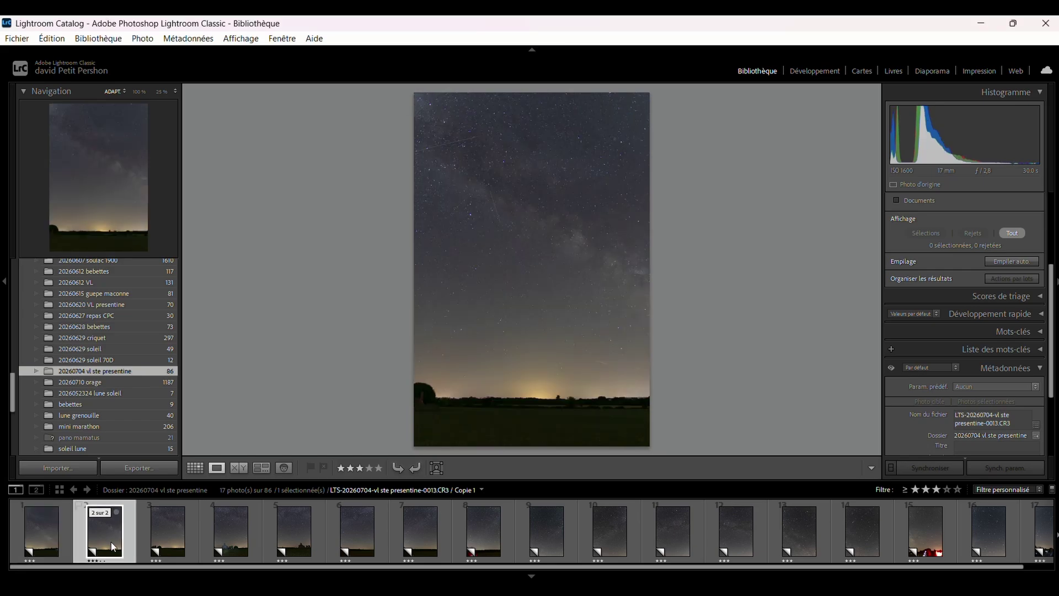
left_click(170, 530)
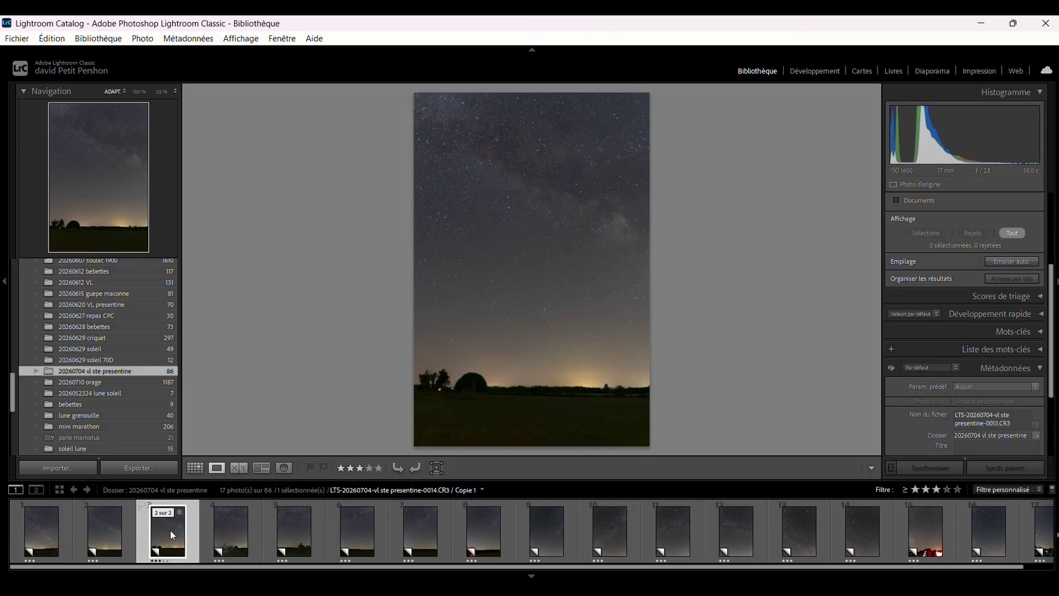
left_click(244, 530)
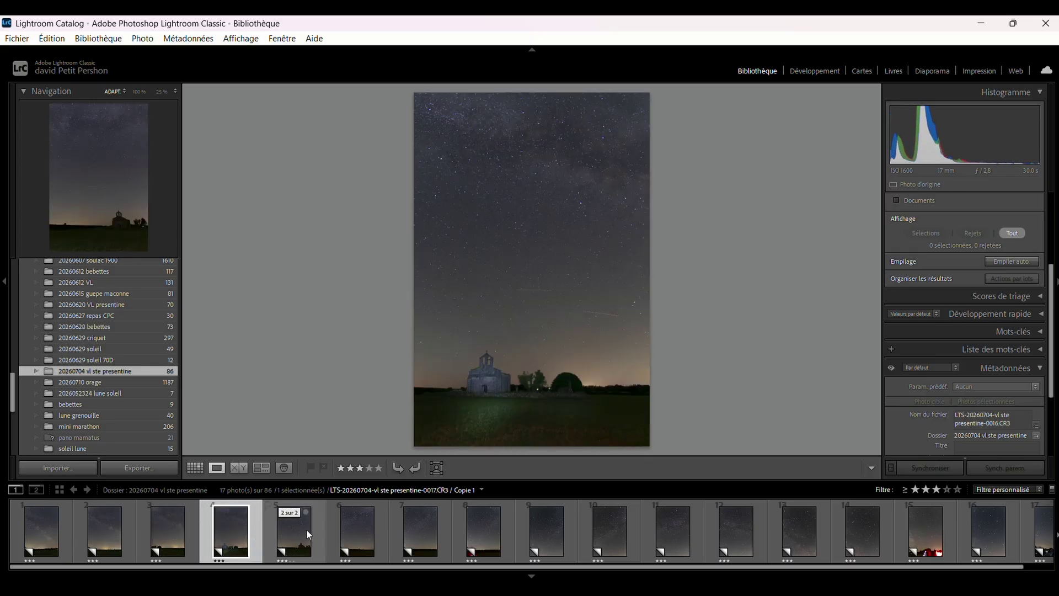
left_click(306, 528)
left_click(356, 528)
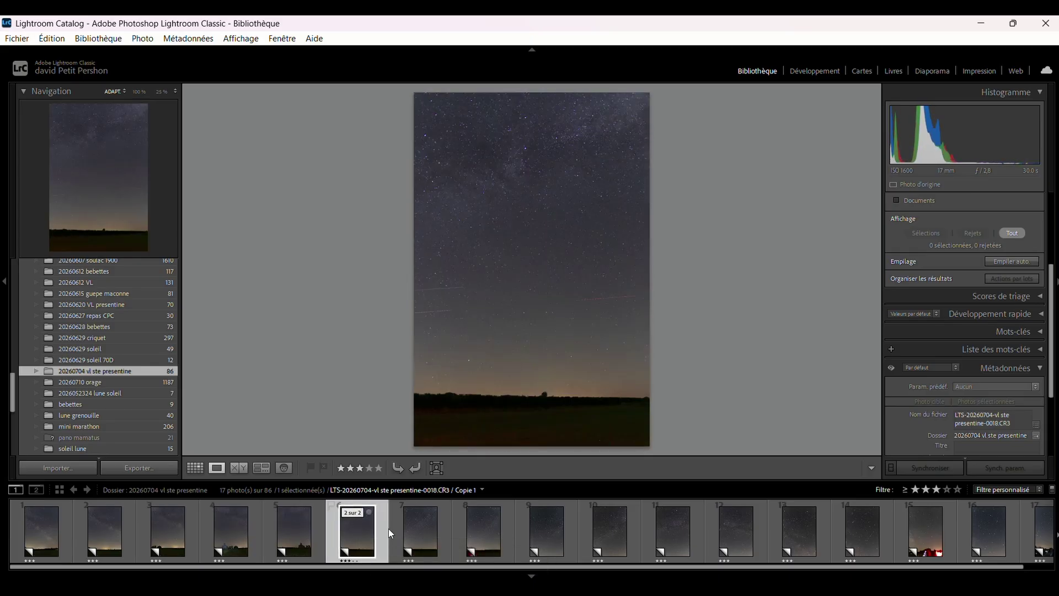
left_click(415, 529)
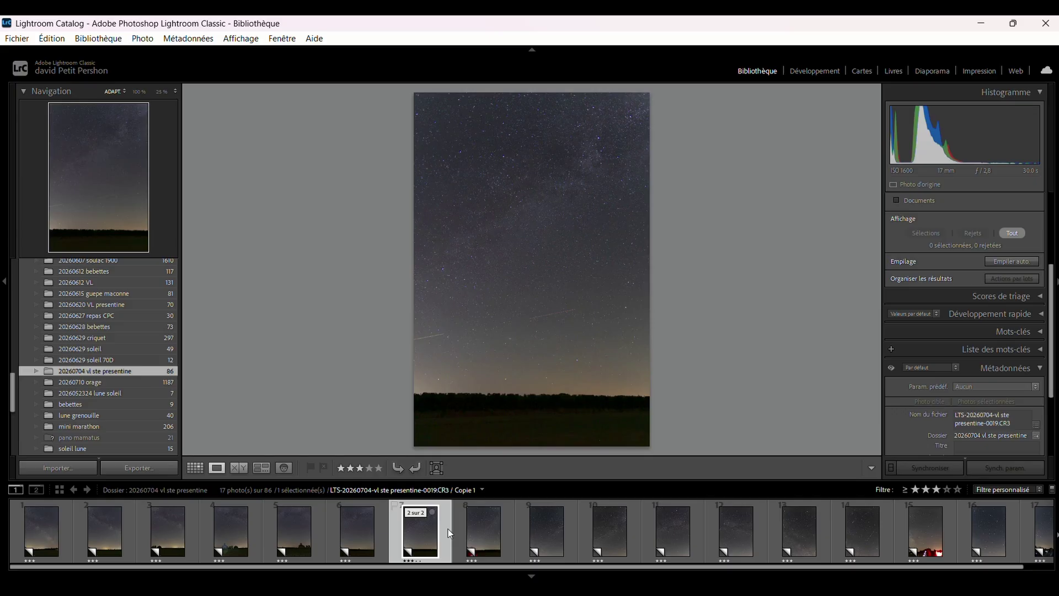
left_click(495, 527)
left_click(549, 530)
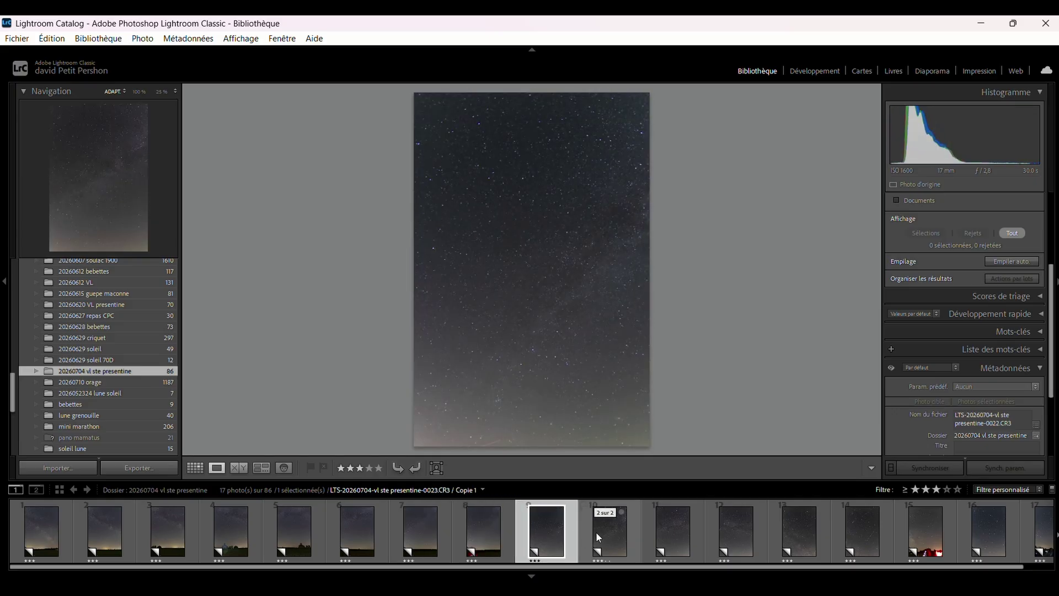
left_click(613, 536)
left_click(662, 529)
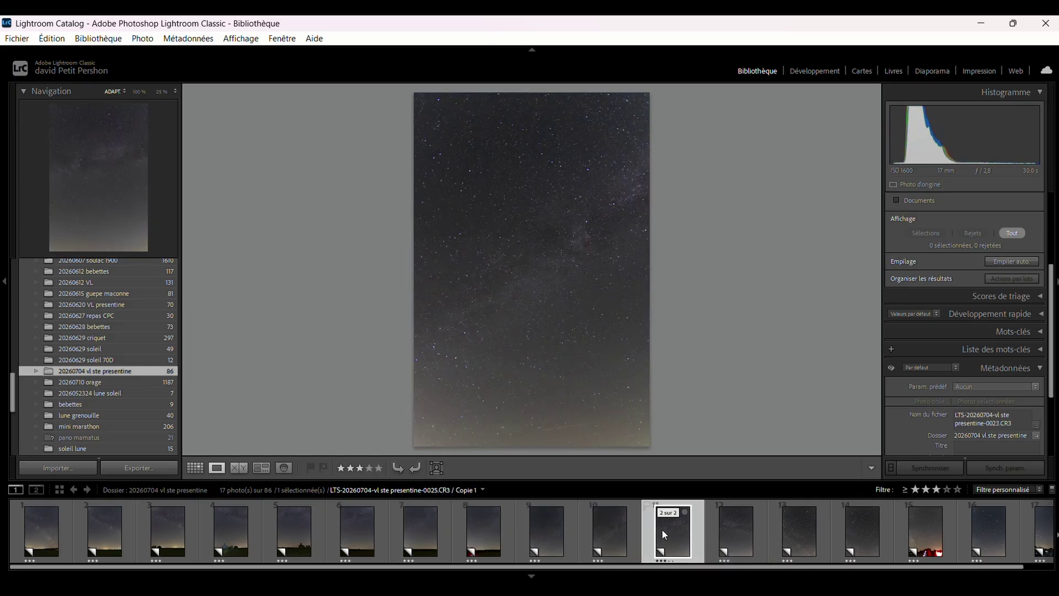
left_click(729, 531)
left_click(795, 531)
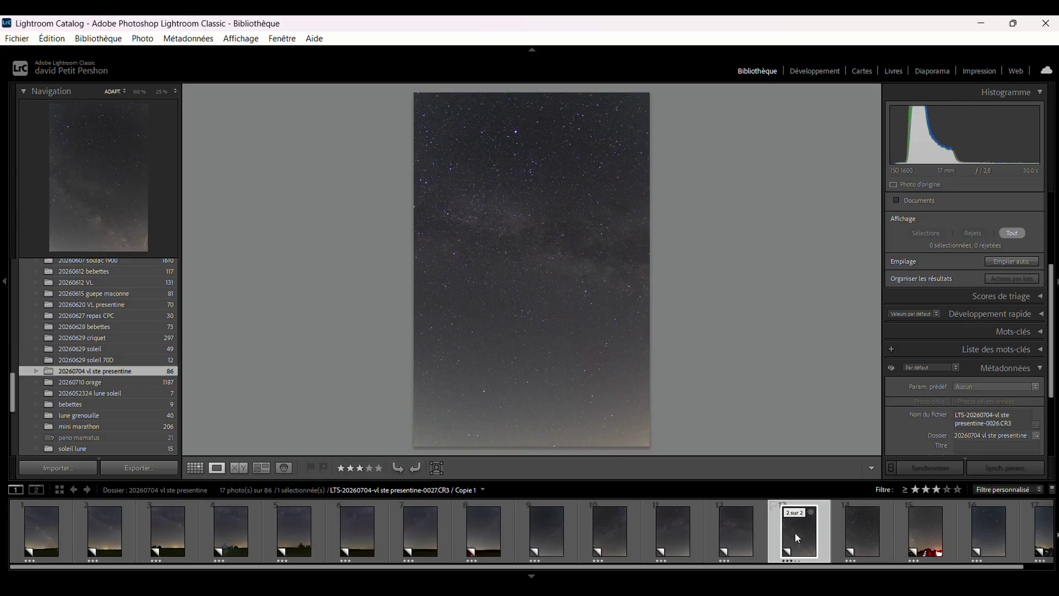
left_click(857, 534)
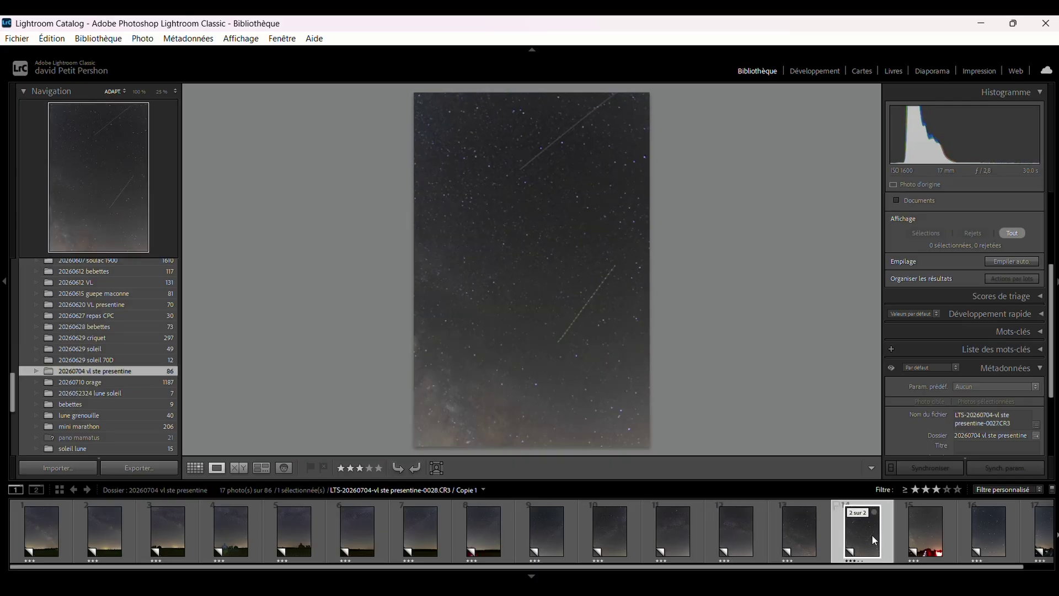
left_click(925, 538)
left_click(991, 537)
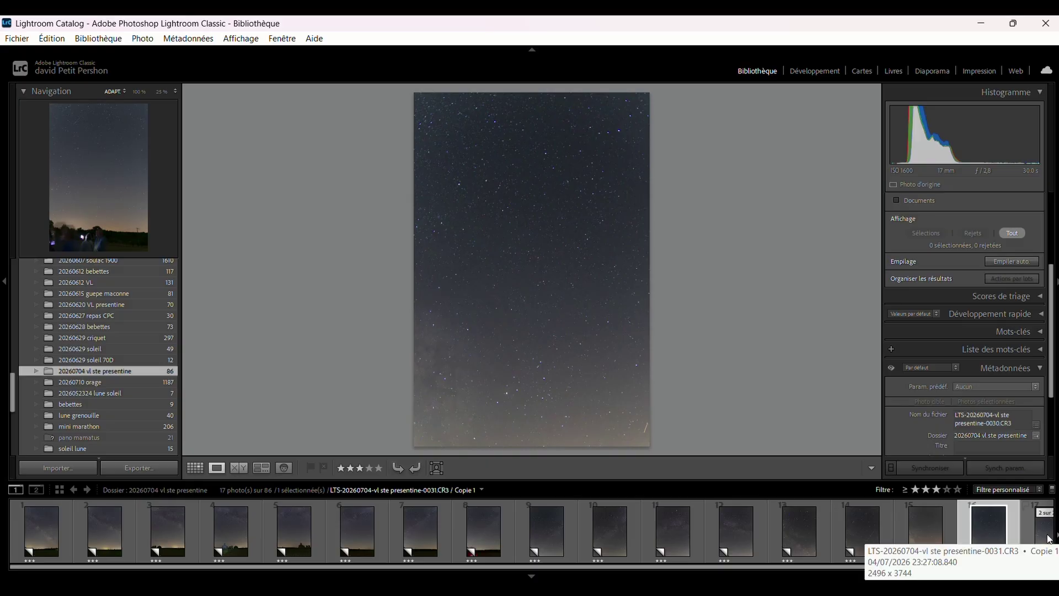
left_click(1048, 538)
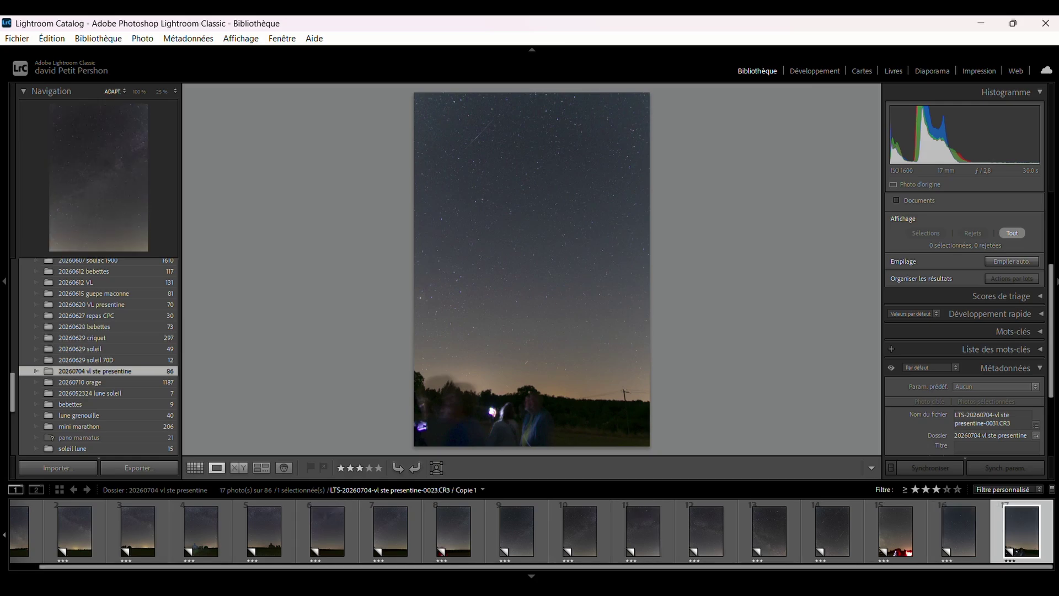
Open the seventh photo, LTS-20260704-vl ste presentine-0019.CR3, in the Develop module.
scroll(638, 570, "up", 1)
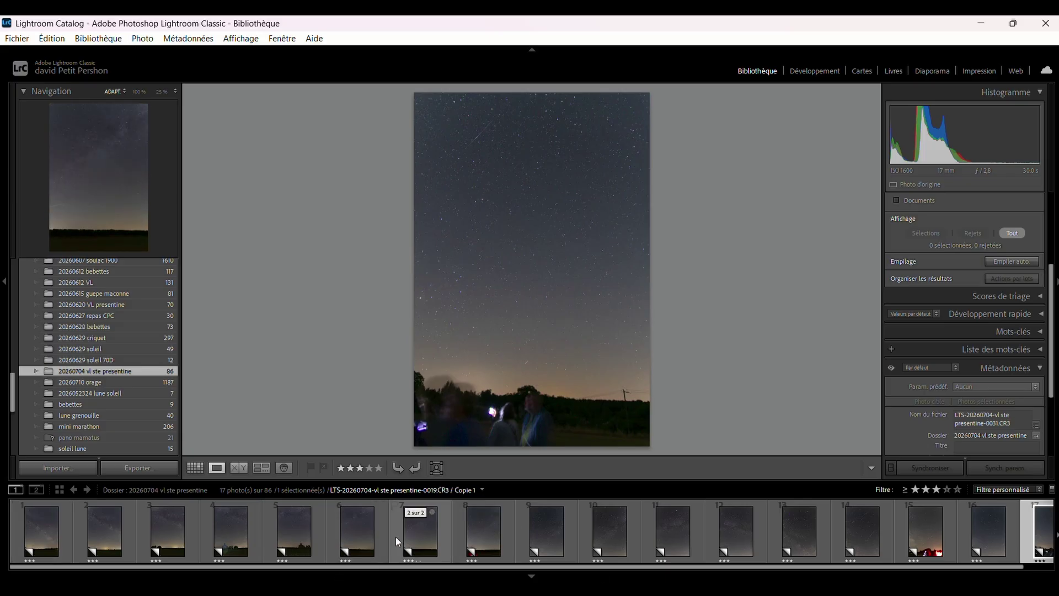
left_click(418, 535)
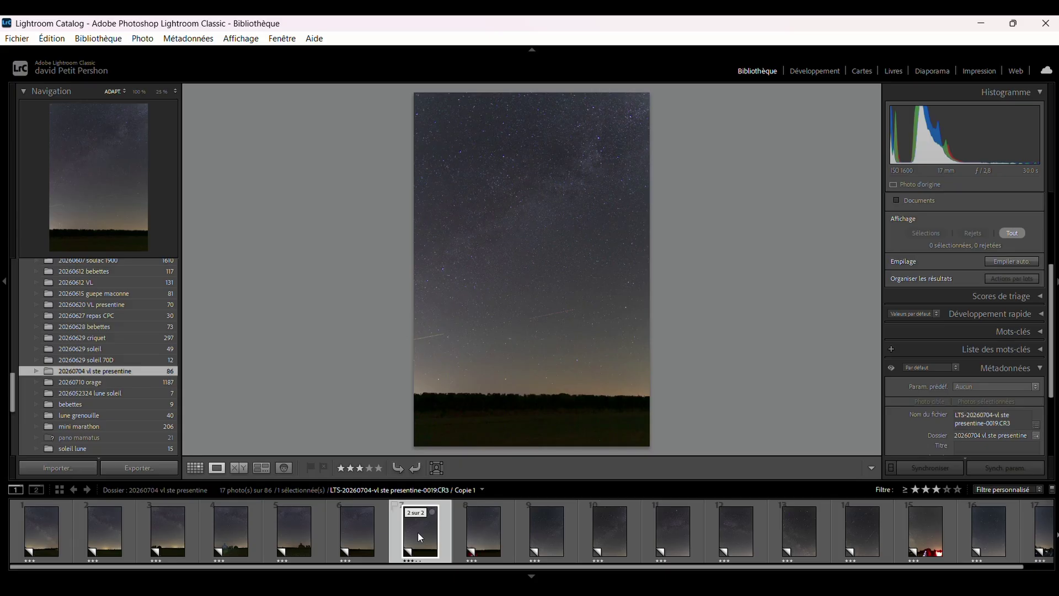
left_click(816, 71)
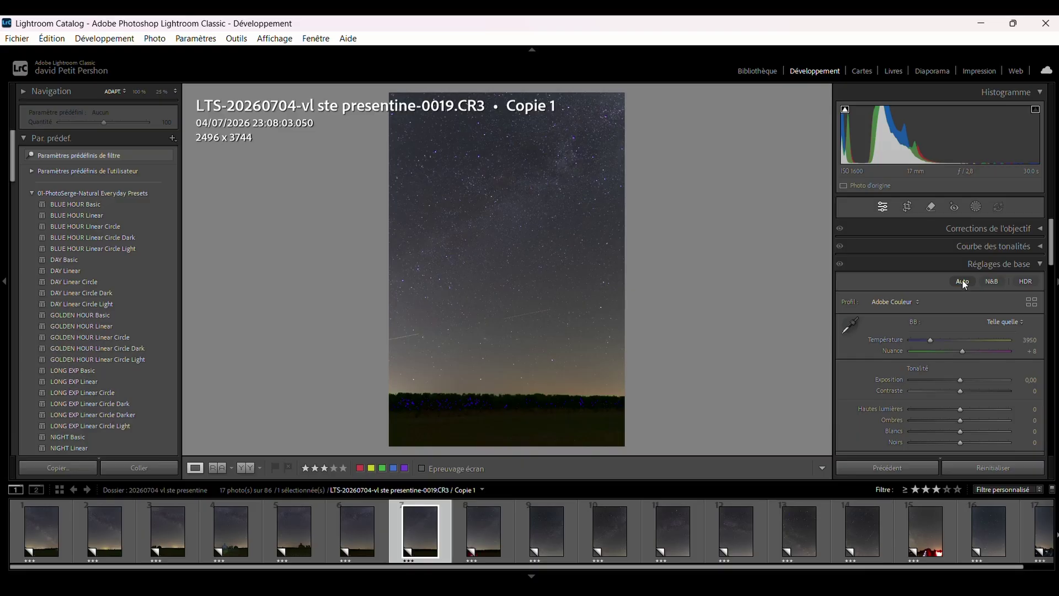
Apply automatic tone to the photo, refining exposure to +0.25, contrast to +66, highlights to -46 and shadows to +37.
left_click(962, 281)
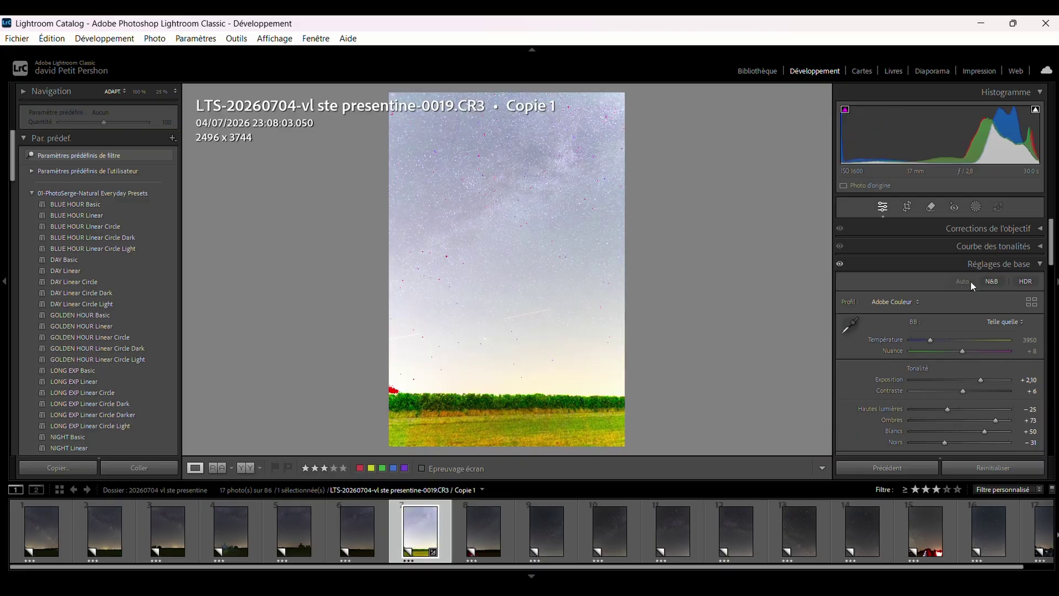
left_click_drag(976, 378, 937, 405)
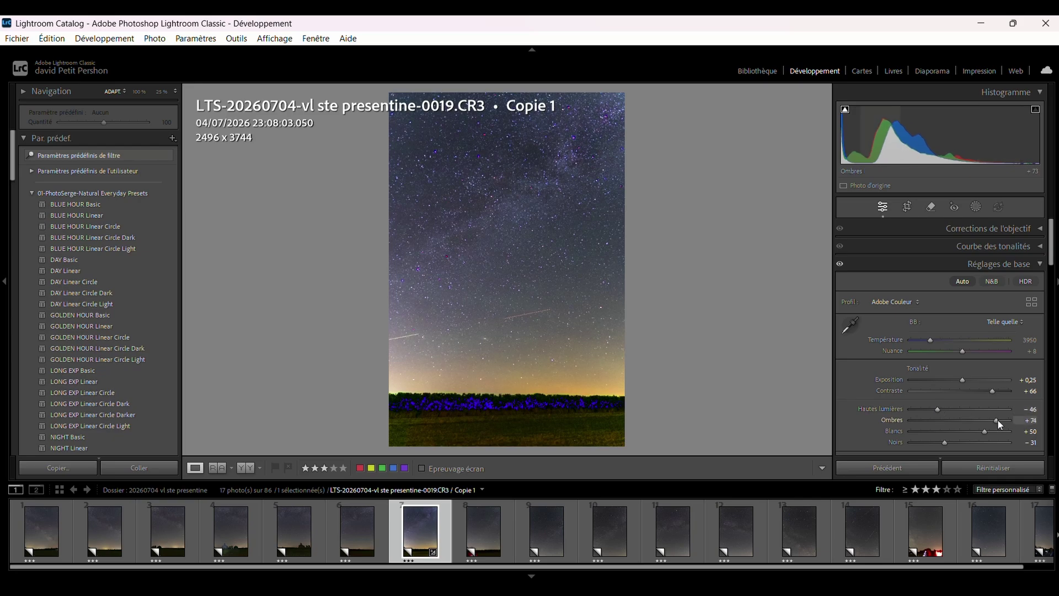
left_click_drag(1000, 424, 979, 423)
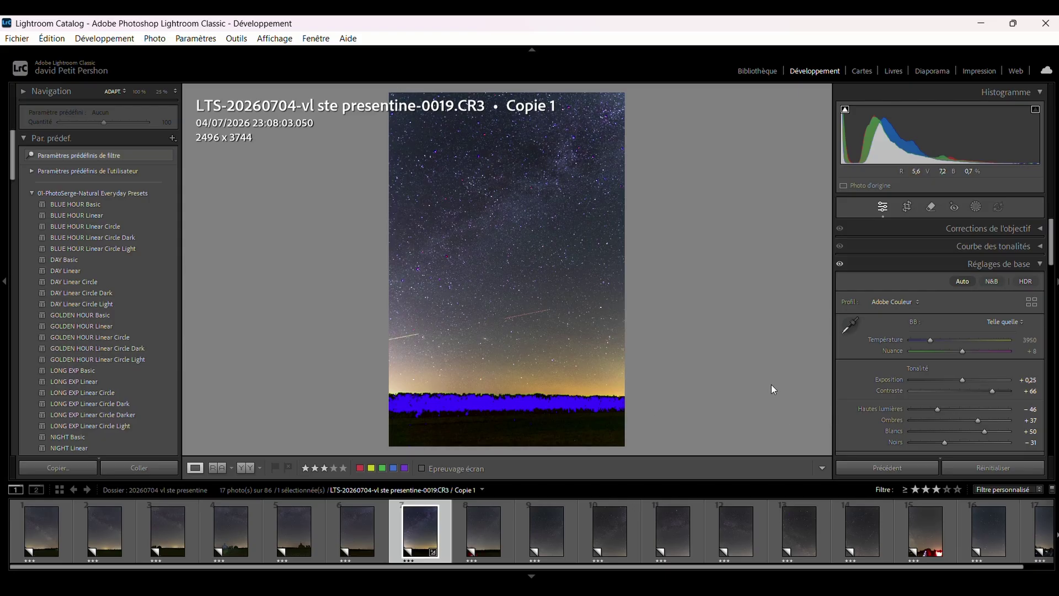
On the tone curve, lower the white point's output to 243 and raise the black point's output to 5.
left_click(1040, 247)
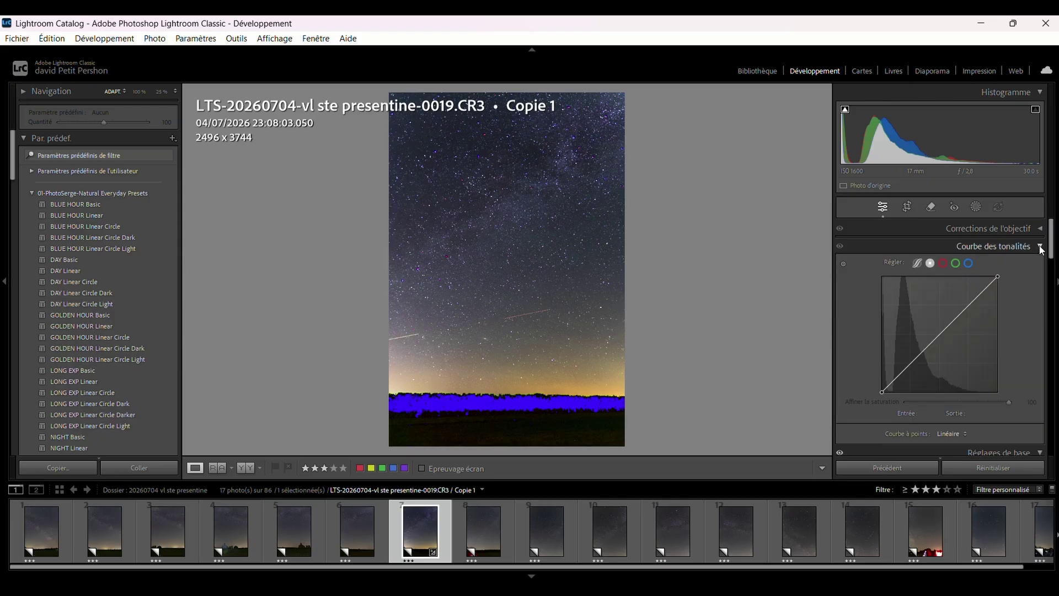
left_click_drag(996, 276, 997, 282)
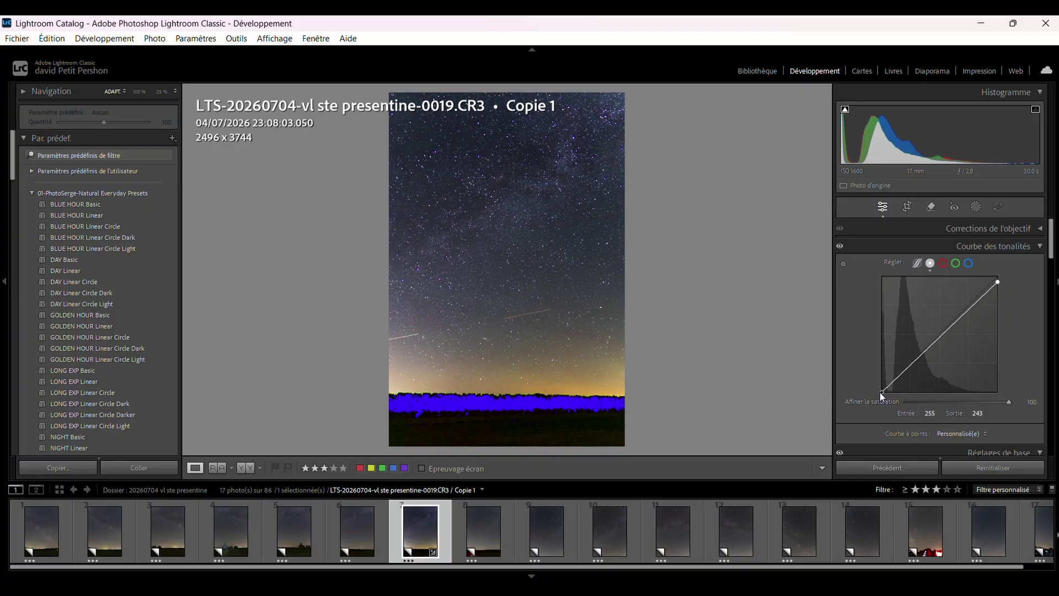
left_click(879, 392)
left_click_drag(879, 392, 876, 391)
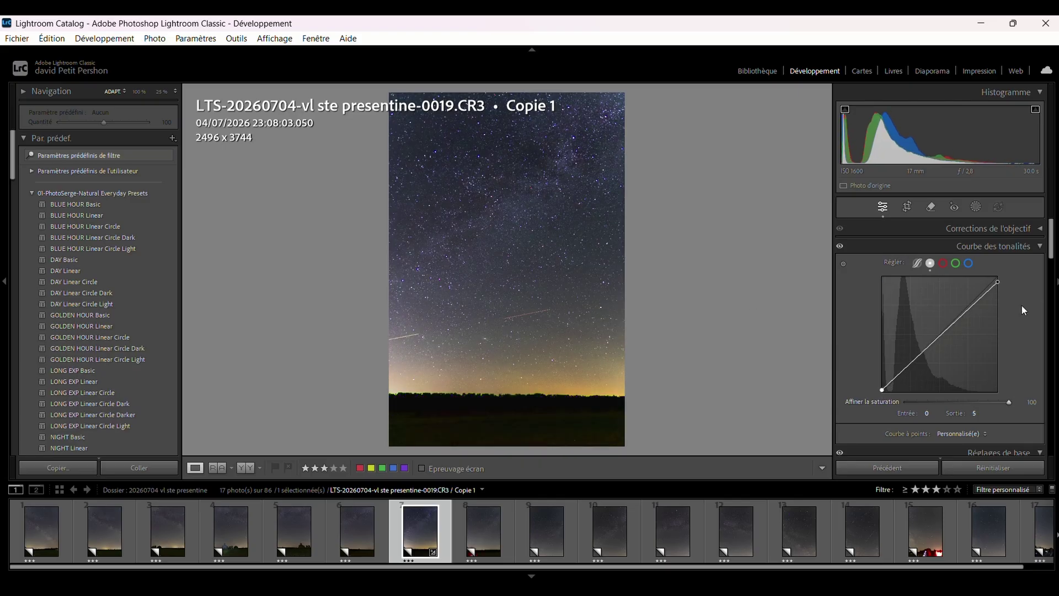
left_click(1041, 247)
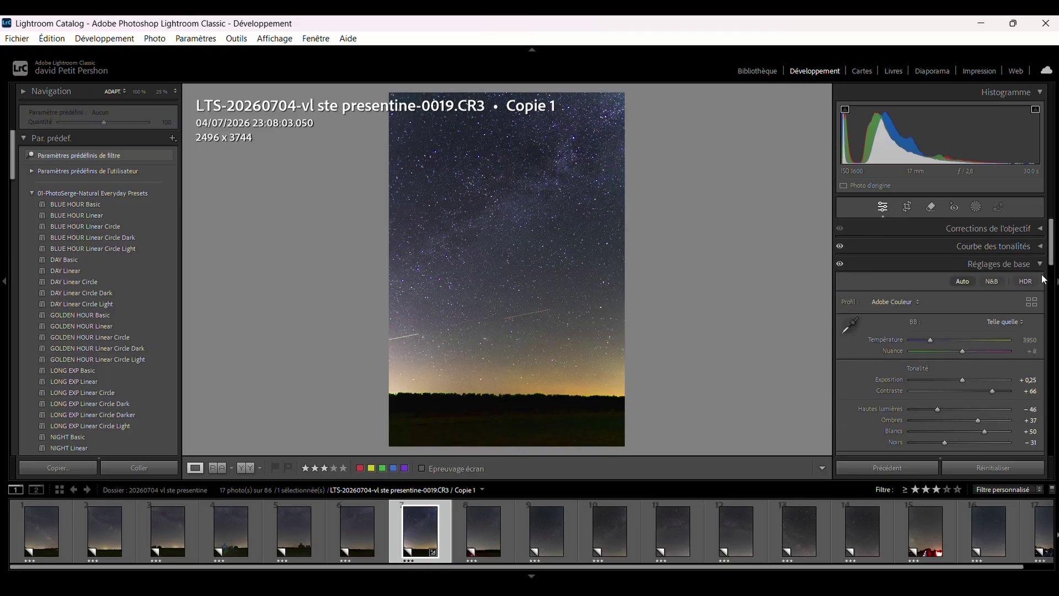
Set the photo's clarity to +20 and its dehaze correction to +18.
scroll(965, 408, "down", 5)
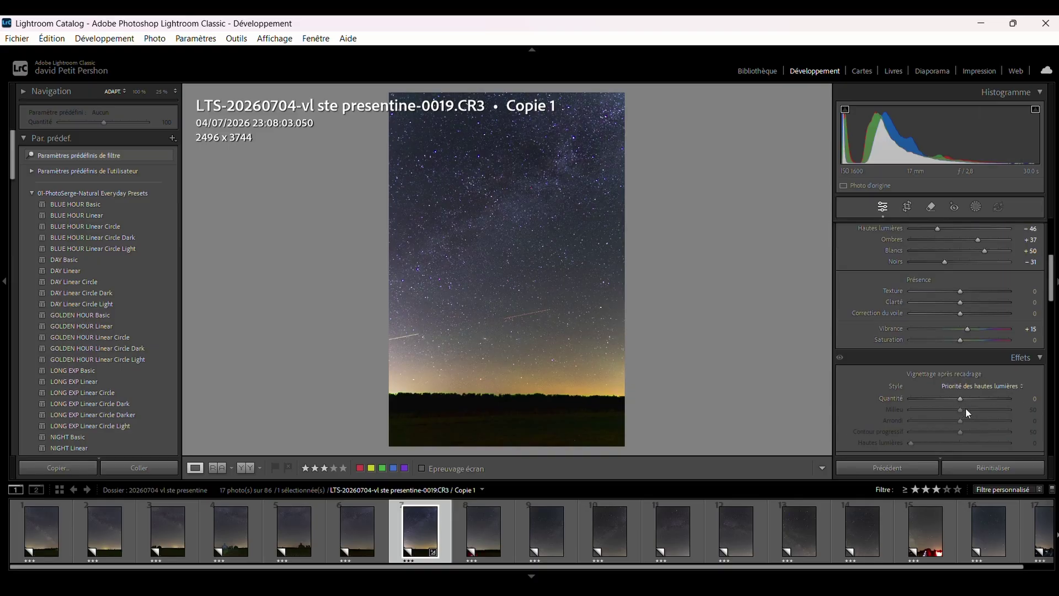
scroll(965, 408, "down", 1)
left_click_drag(960, 293, 968, 304)
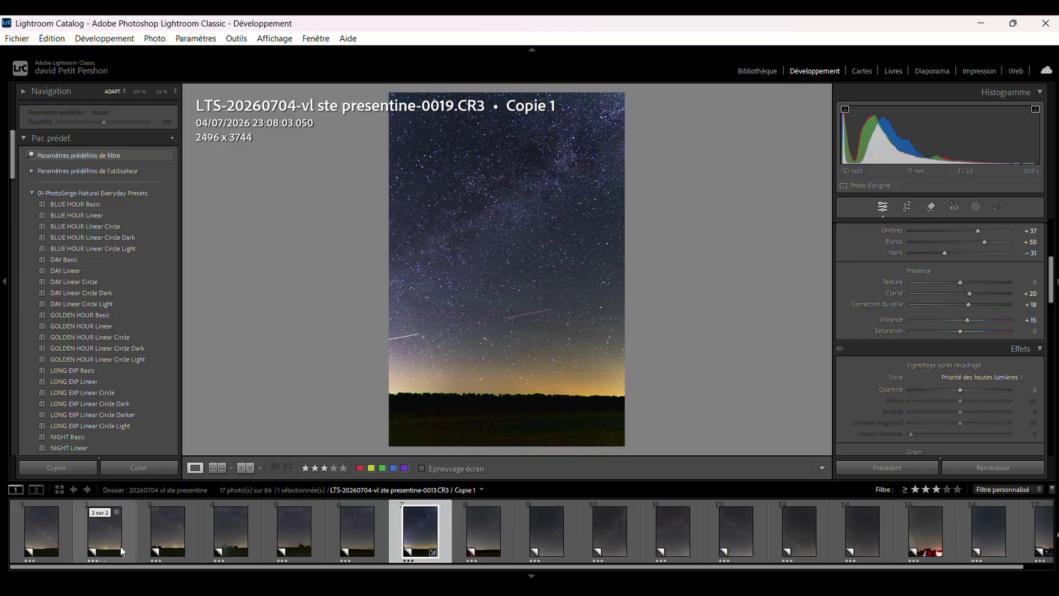
Synchronize the seventh photo's develop settings to the first six photos, using the default settings subset.
left_click(34, 546, "shift")
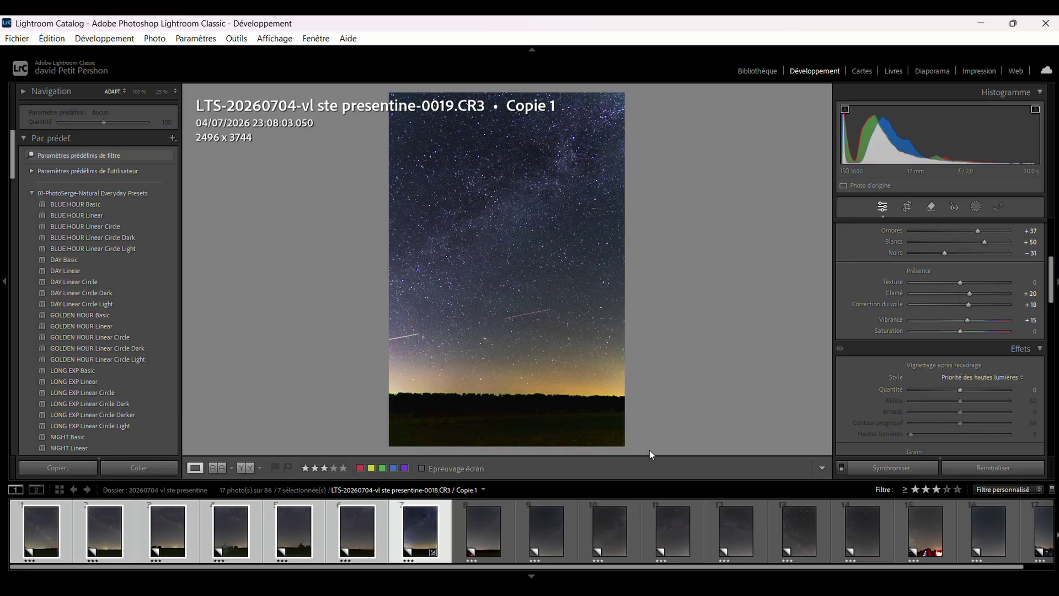
left_click(889, 467)
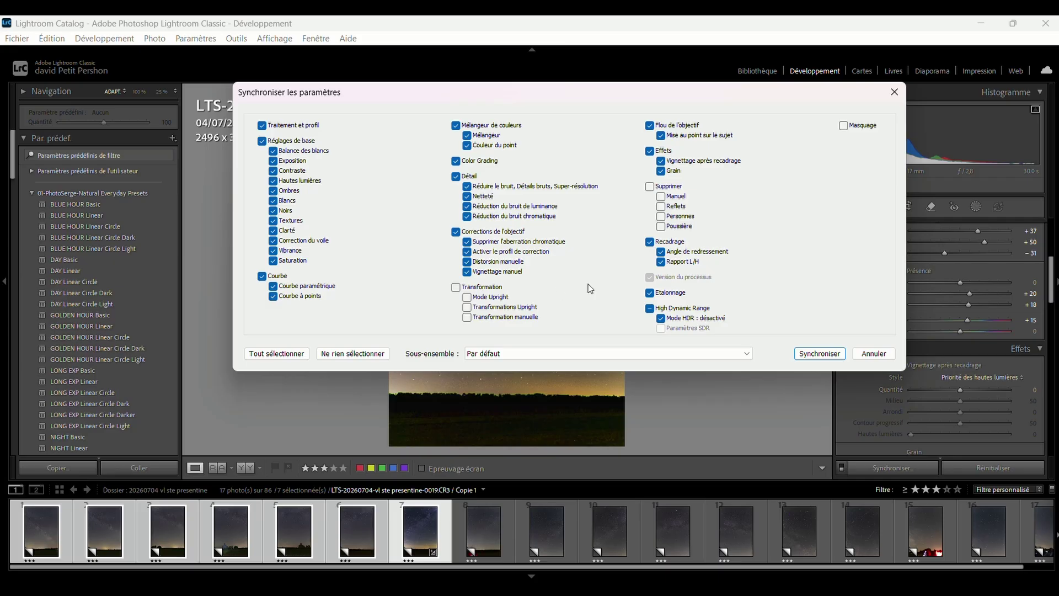
left_click(819, 353)
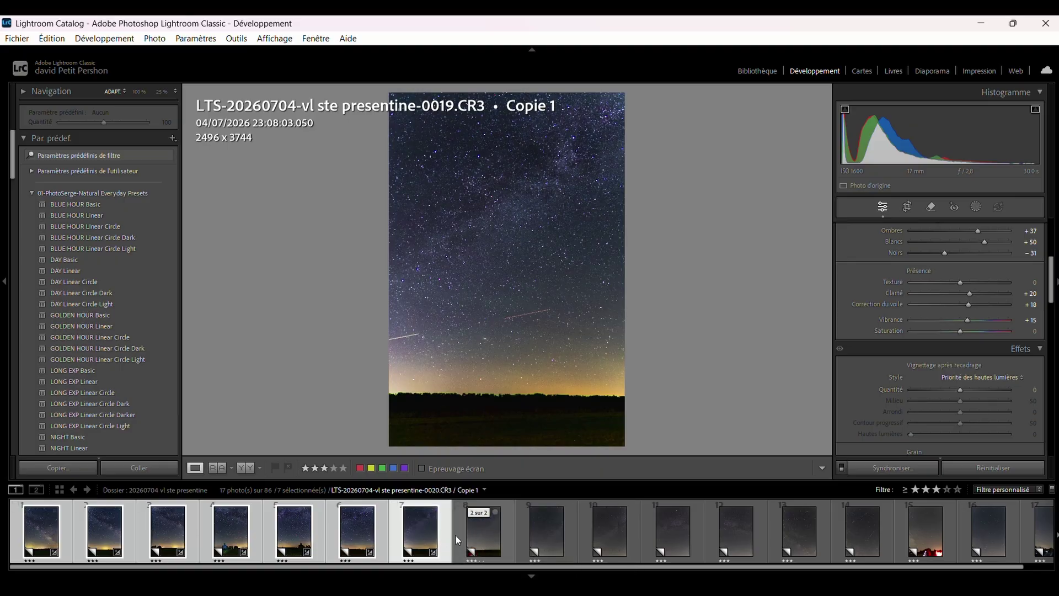
Synchronize the seventh photo's develop settings to photos 8 through 17, using the default settings subset.
left_click(484, 532)
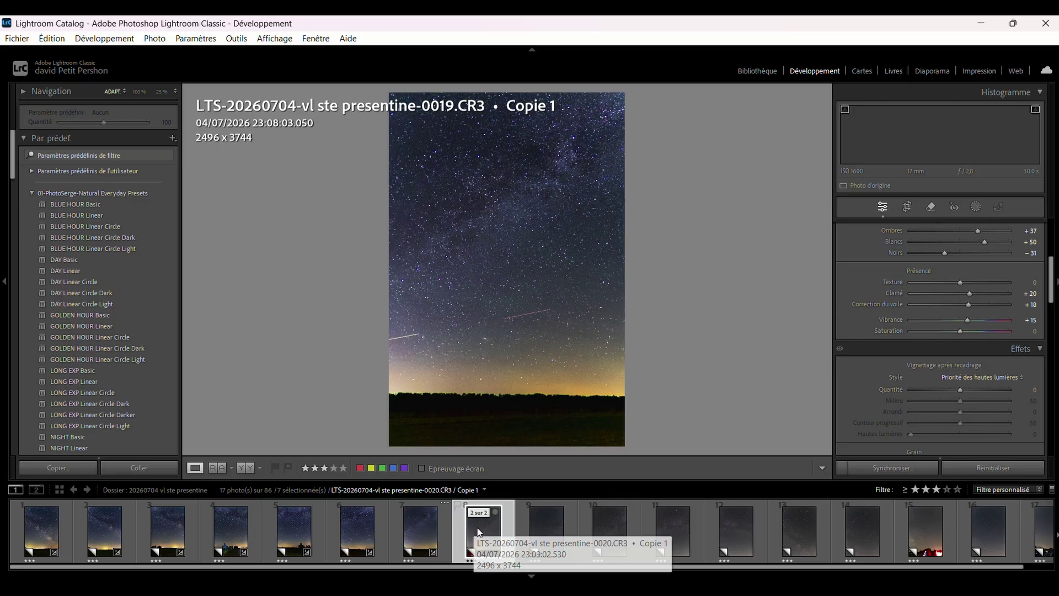
left_click(417, 525)
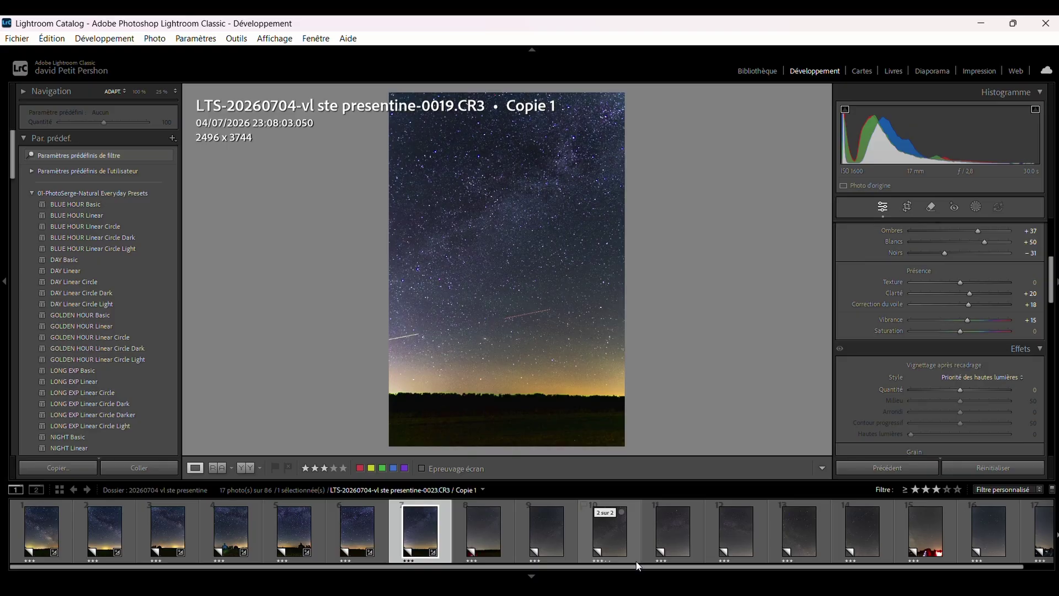
left_click_drag(634, 570, 681, 571)
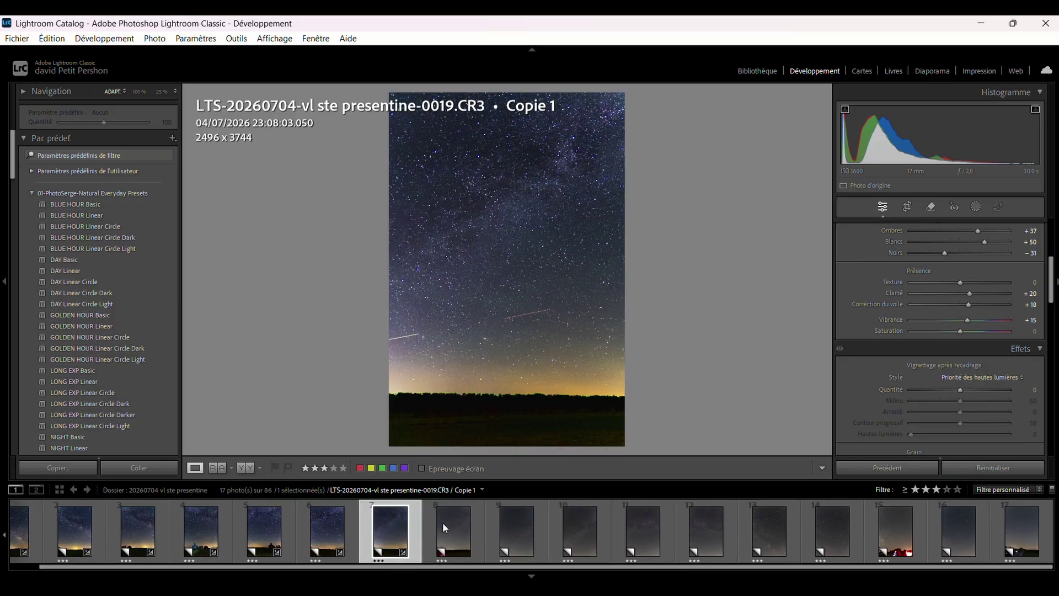
left_click(1024, 532, "shift")
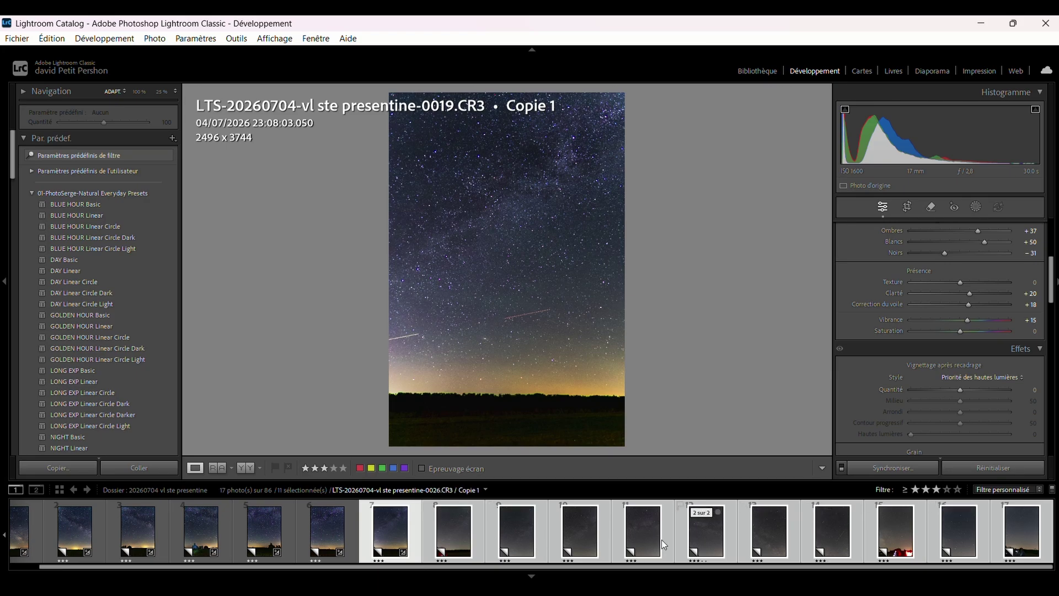
left_click(895, 465)
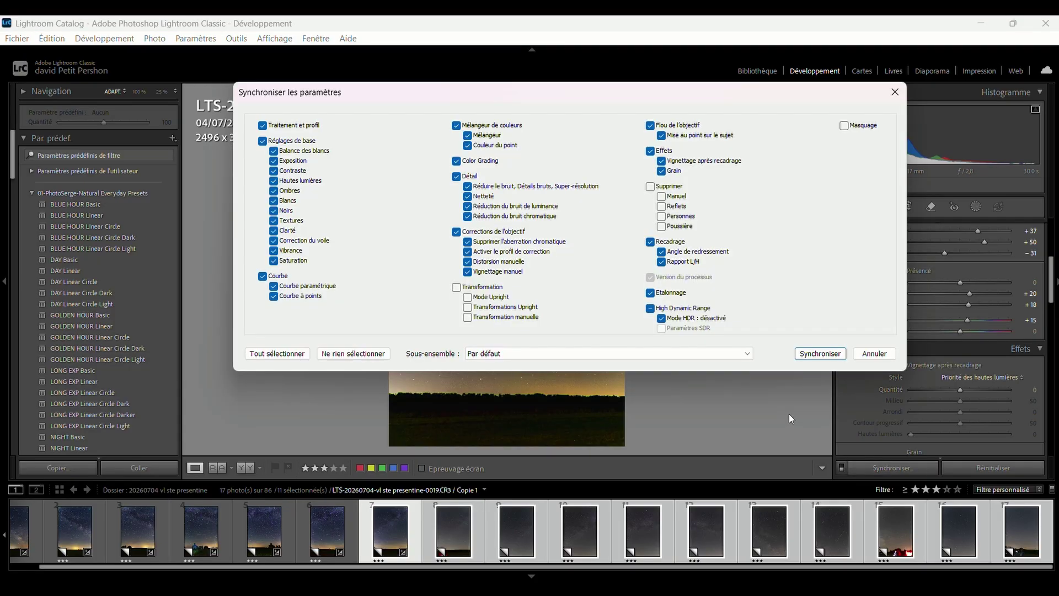
left_click(823, 355)
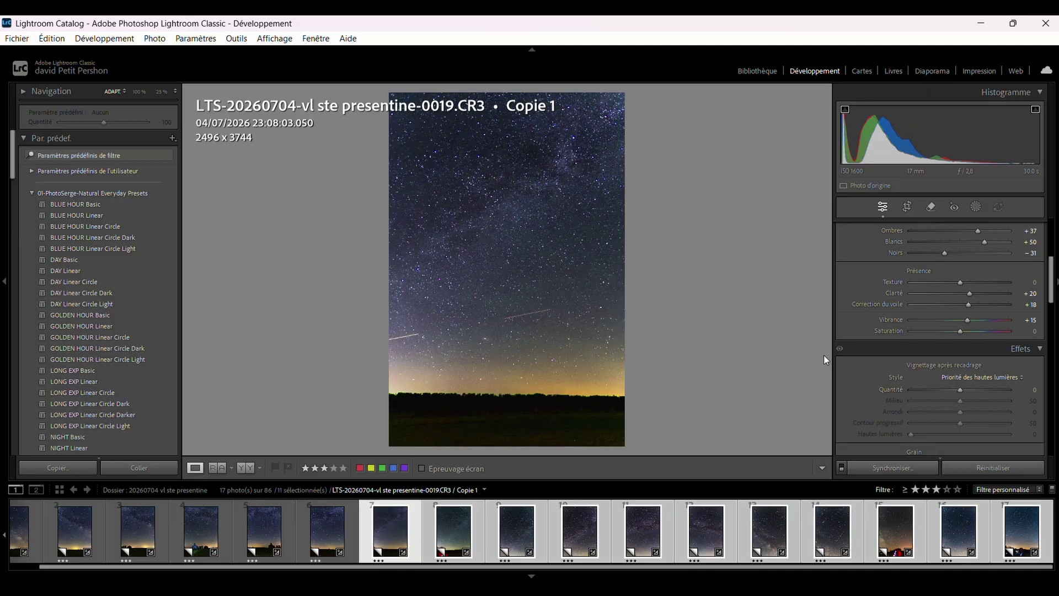
Check the synchronized look on photos 6 to 15, going forward and back through the series.
left_click(329, 541)
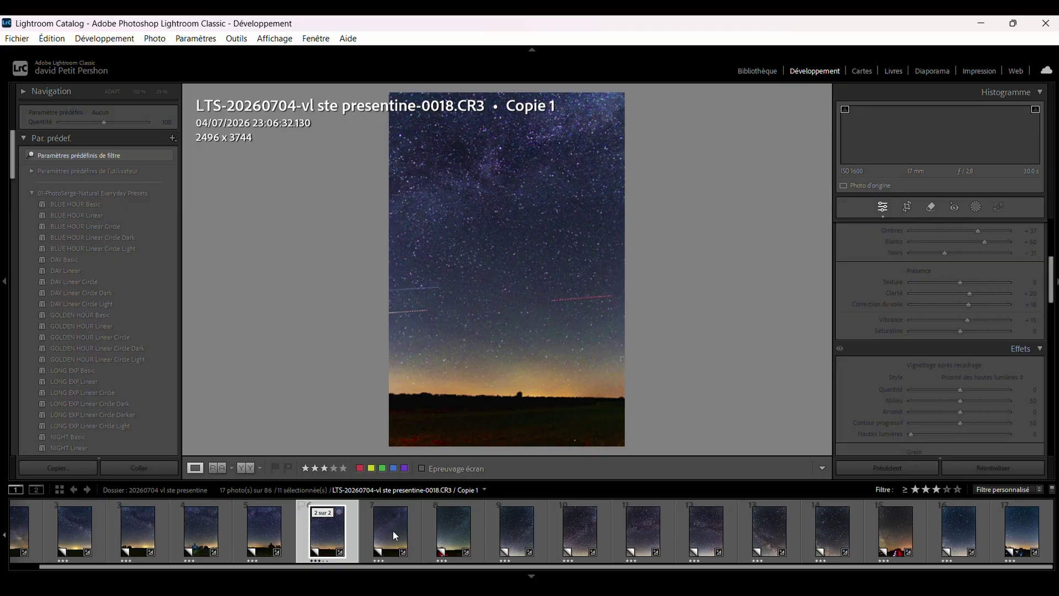
key("Right")
key("Right")
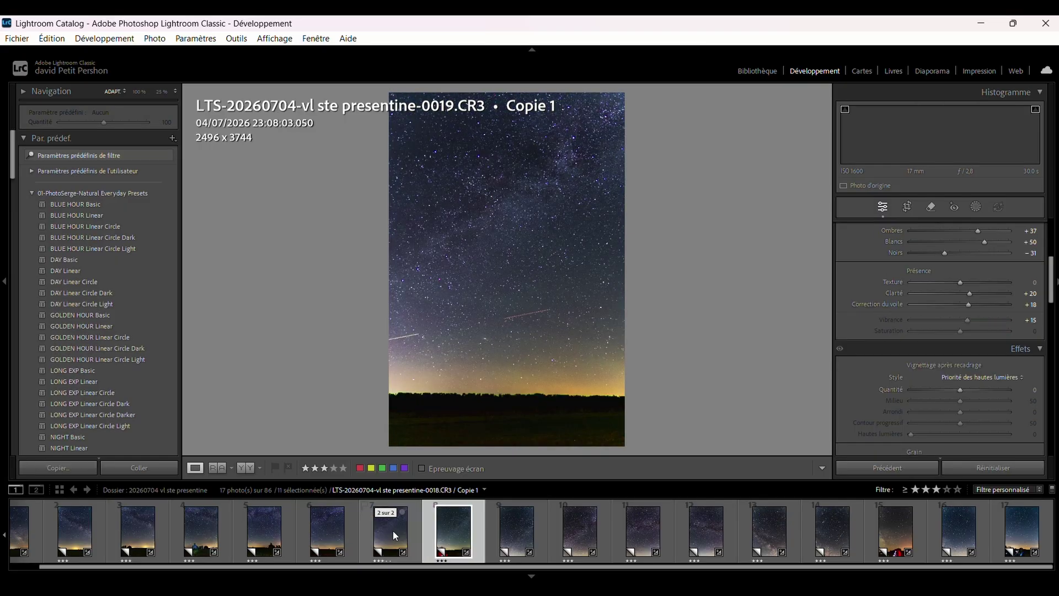
key("Right")
key("Right")
key("Right")
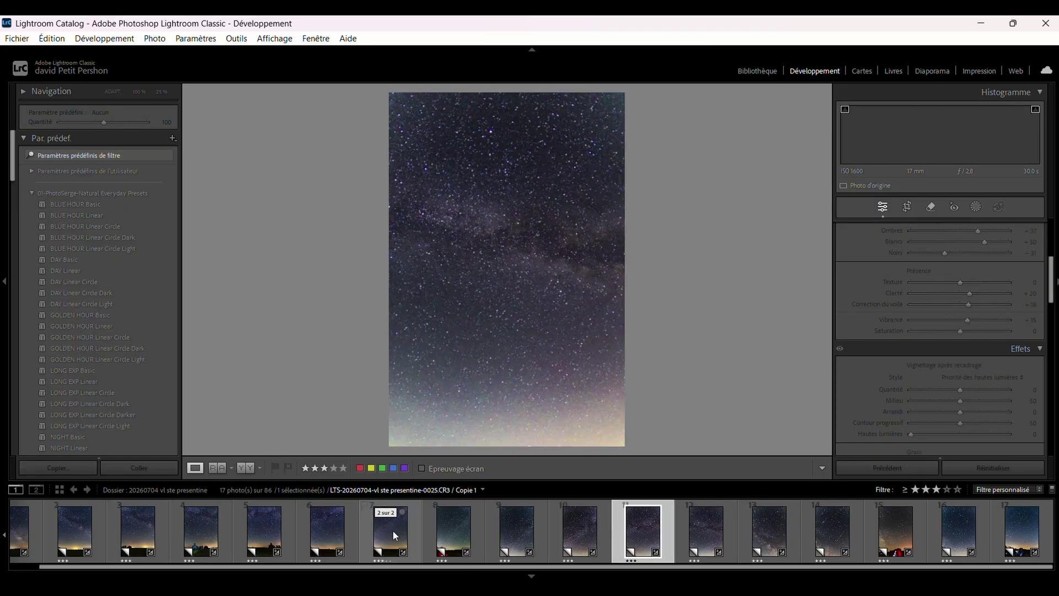
key("Right")
key("Right")
key("Right")
key("Right")
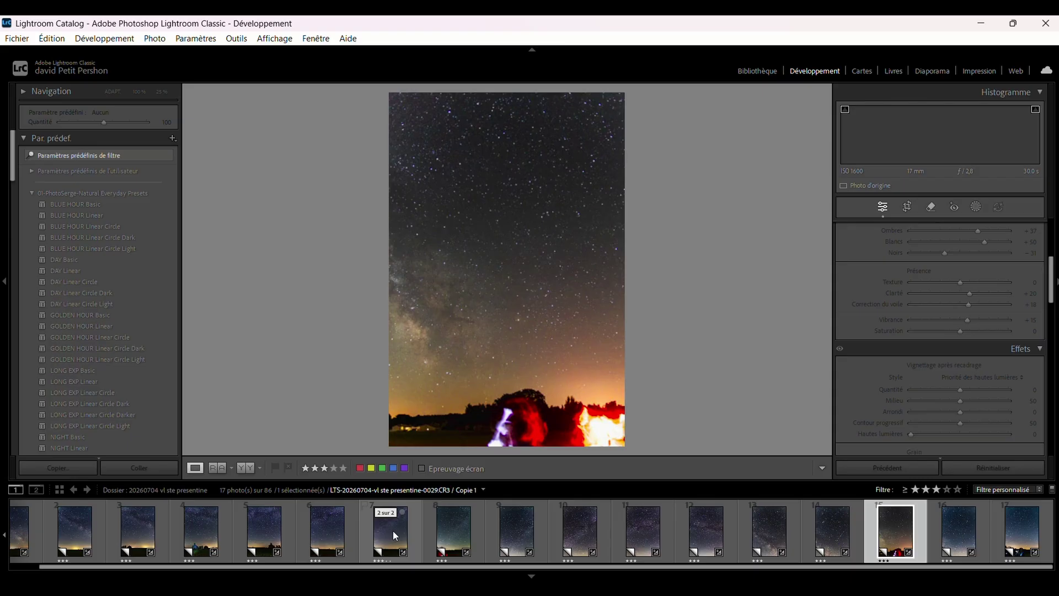
key("Left")
key("Left")
key("Left")
key("Left")
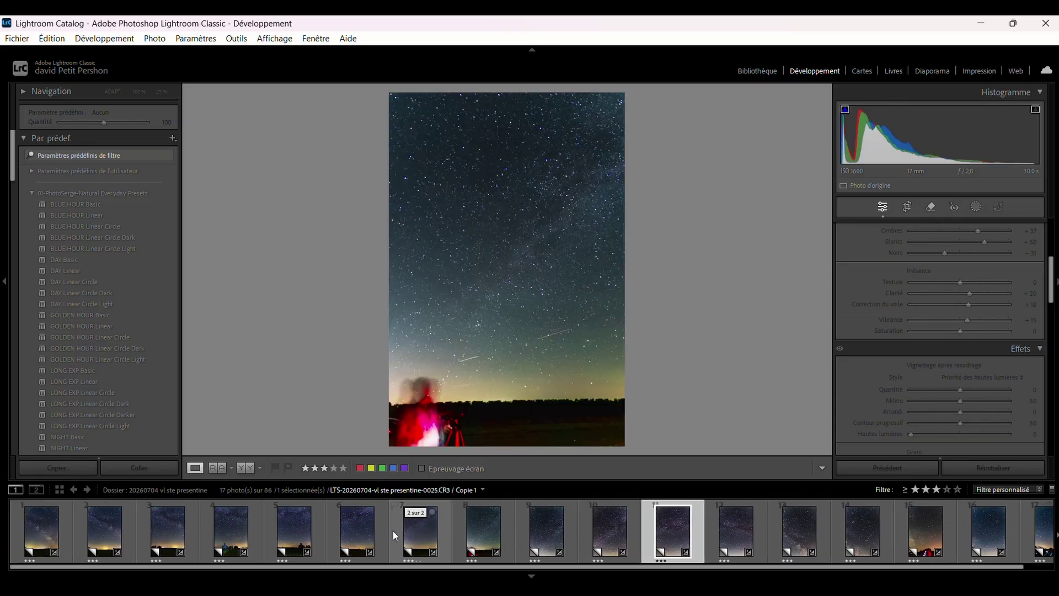
key("Left")
key("Left")
key("Left")
key("i")
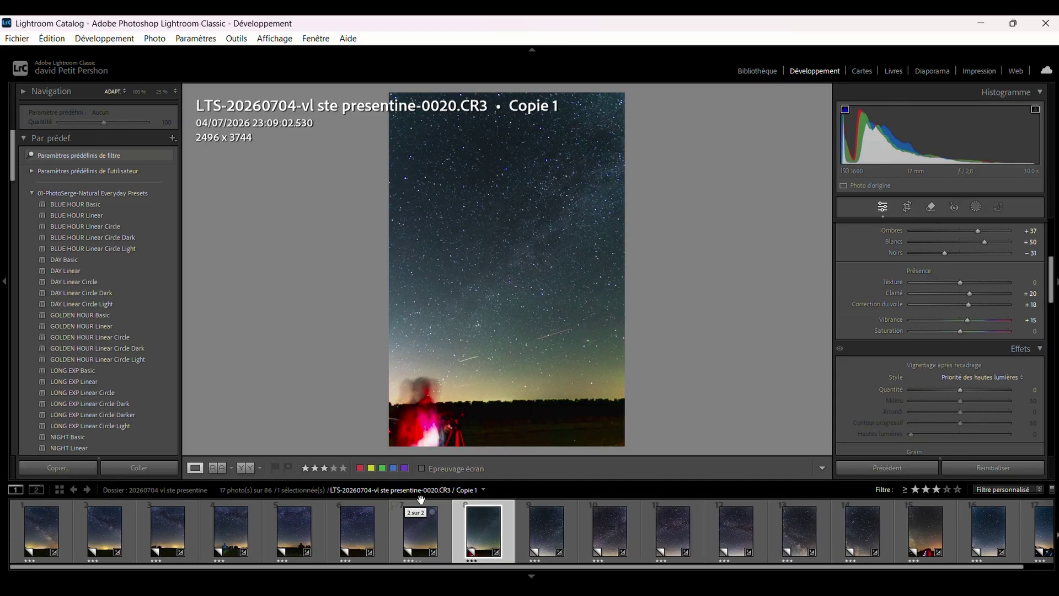
Select all 17 photos, starting from the first, and open the export settings for them.
left_click(29, 538)
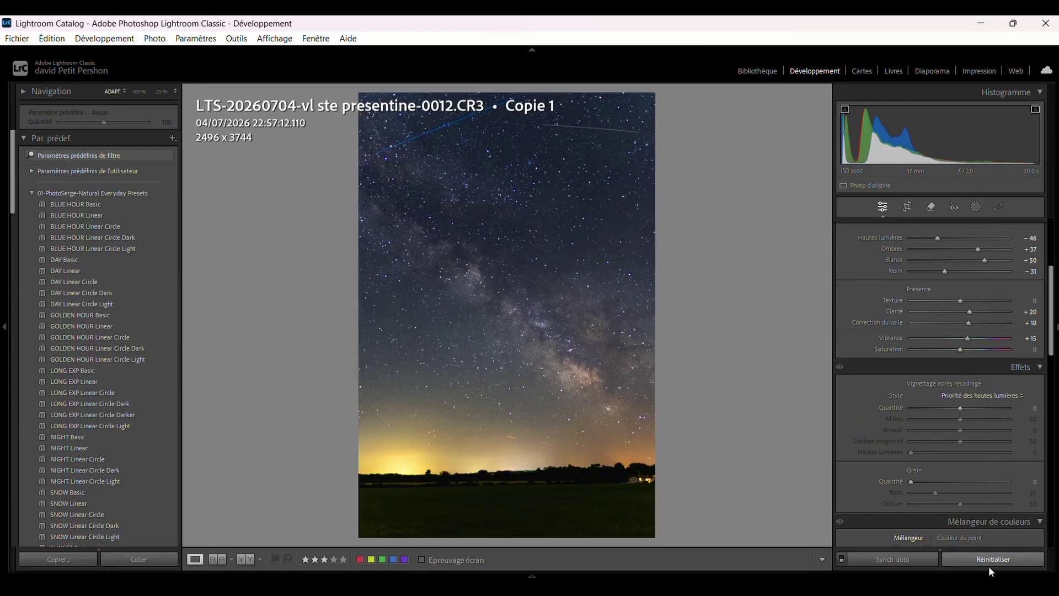
left_click(532, 577)
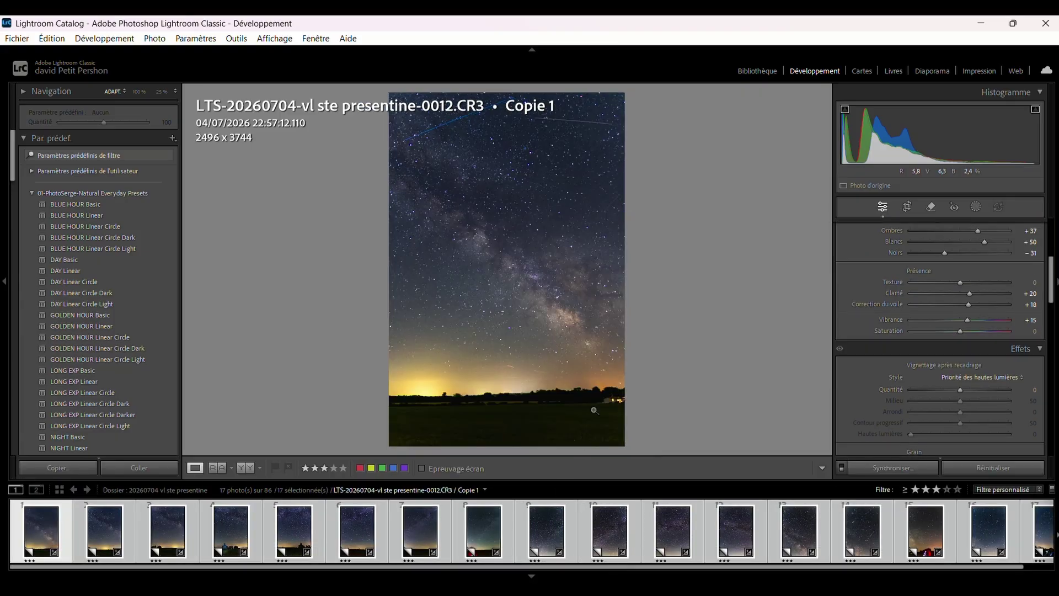
right_click(421, 536)
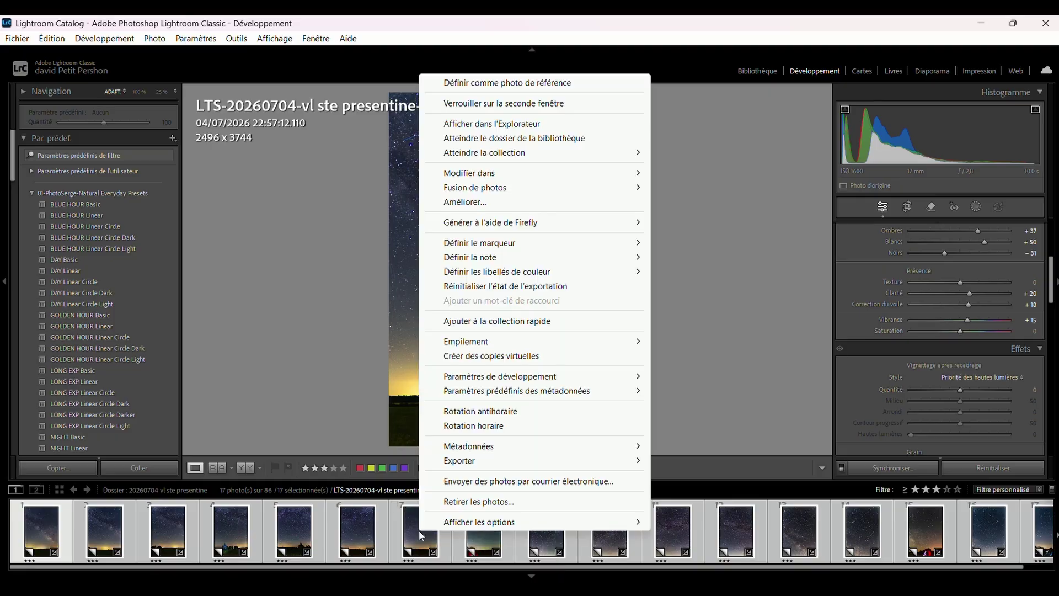
mouse_move(461, 462)
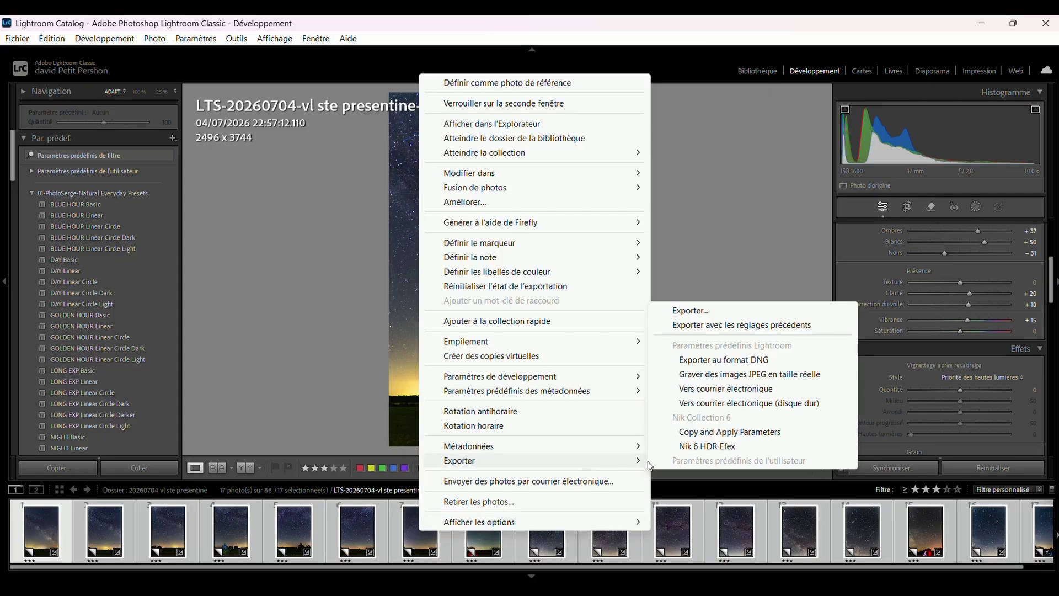
left_click(697, 312)
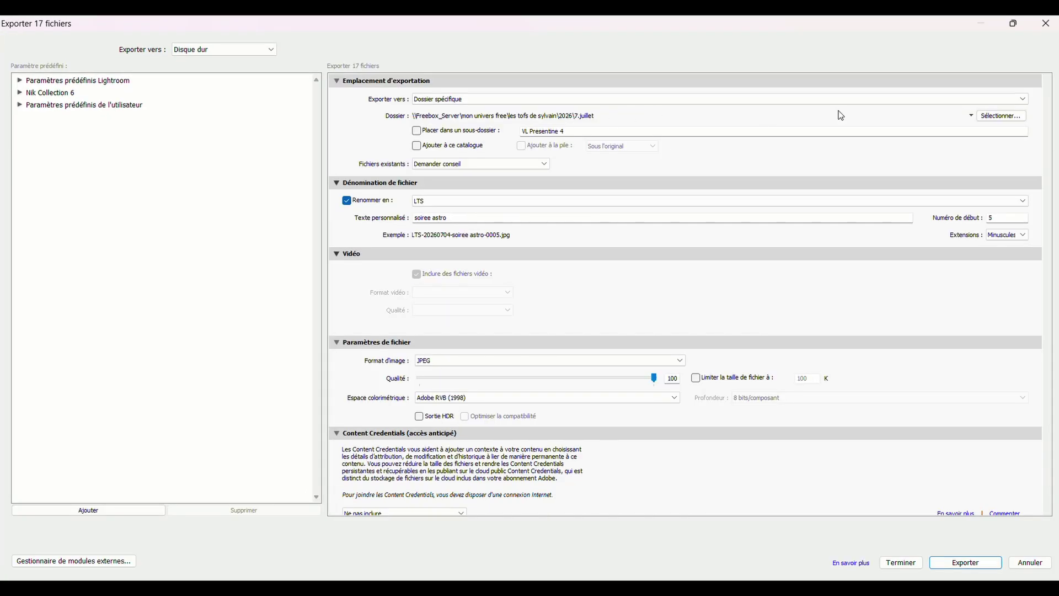
Set the export destination to the folder "20260620 VL presentine" inside Images.
left_click(999, 116)
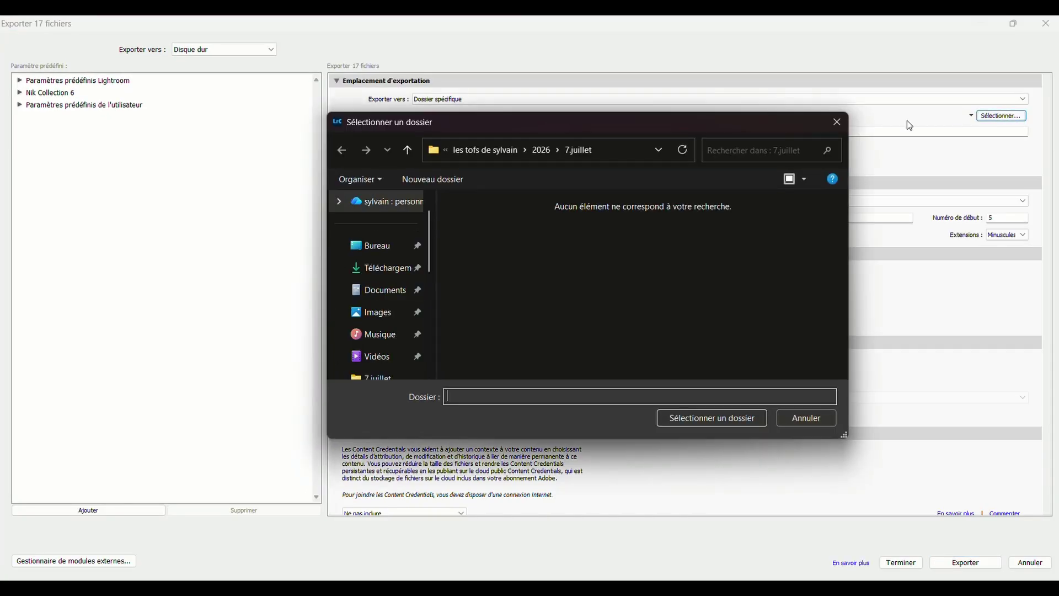
left_click(380, 314)
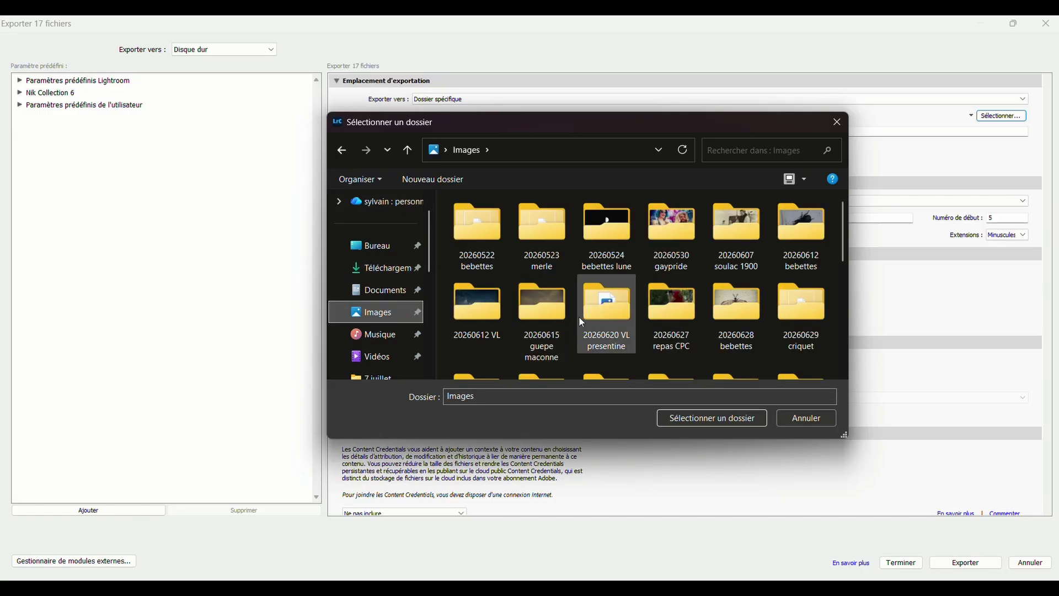
double_click(611, 294)
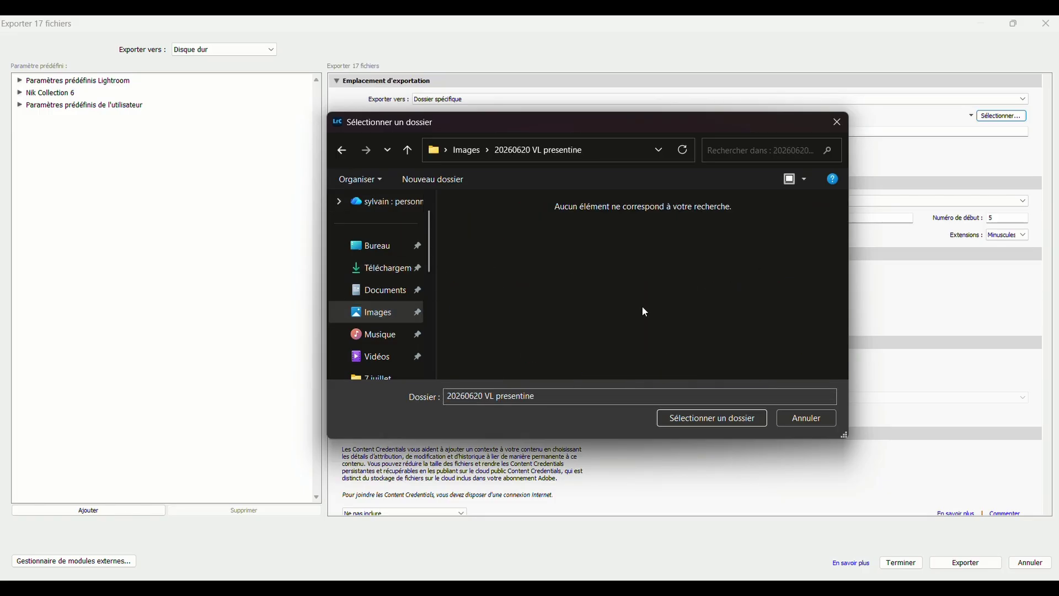
left_click(700, 419)
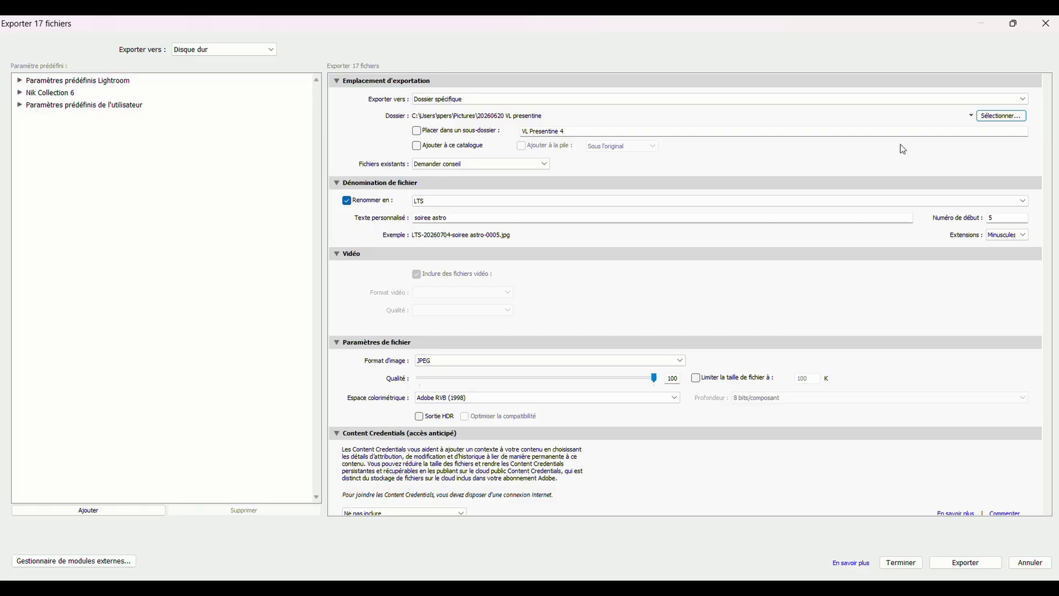
Create a subfolder named "tuto" in "20260620 VL presentine" and try to choose it as the export destination.
left_click(999, 116)
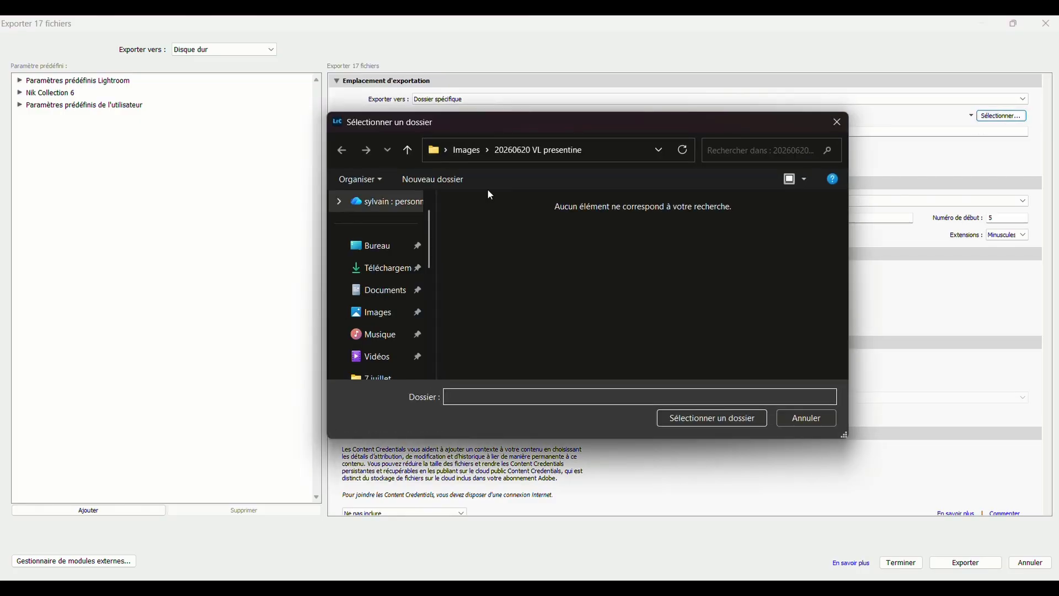
left_click(432, 181)
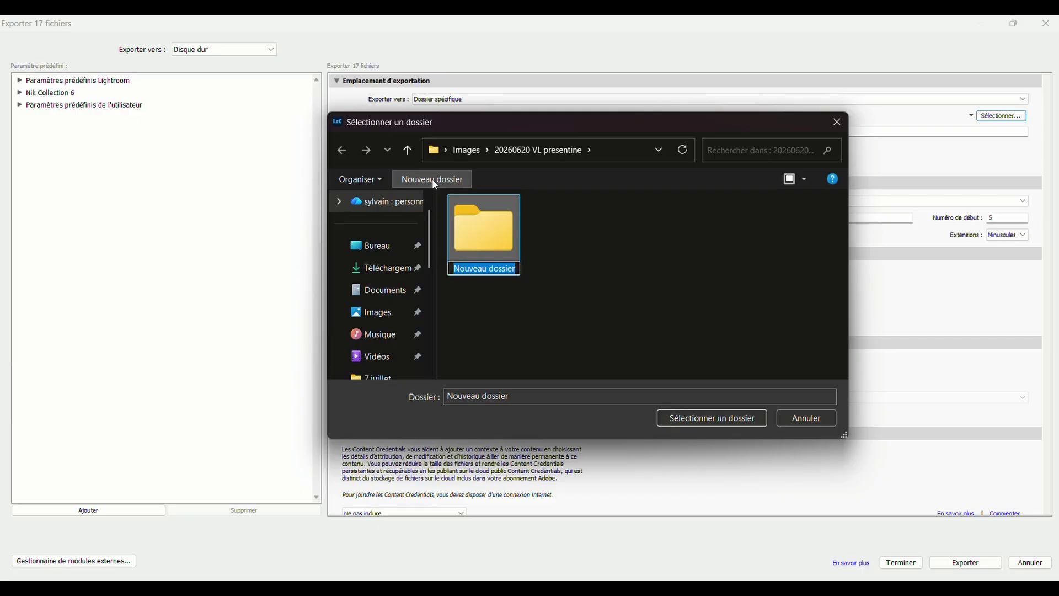
type("tutp")
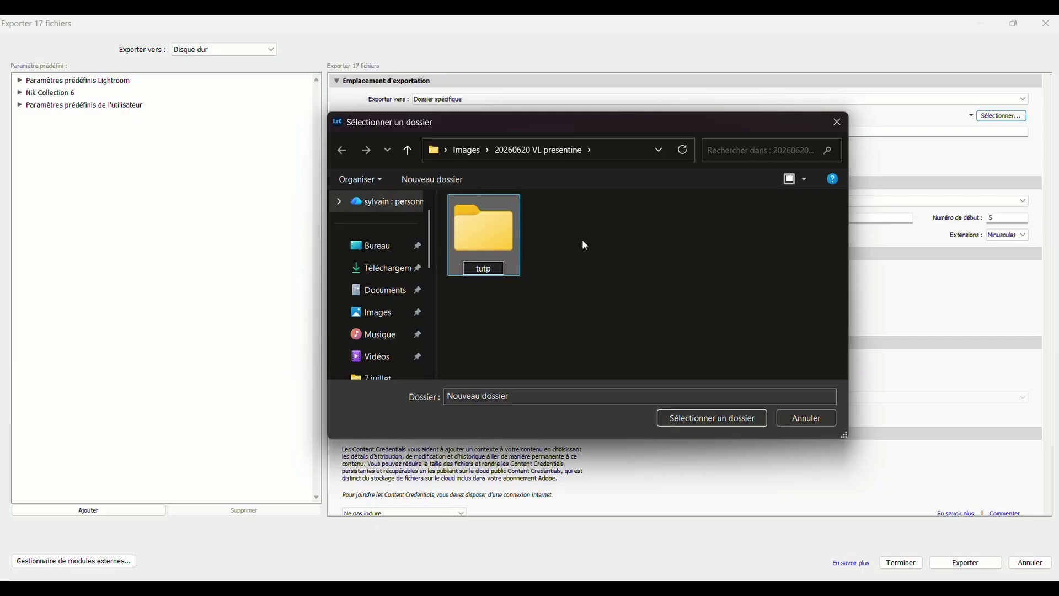
key("BackSpace")
type("o")
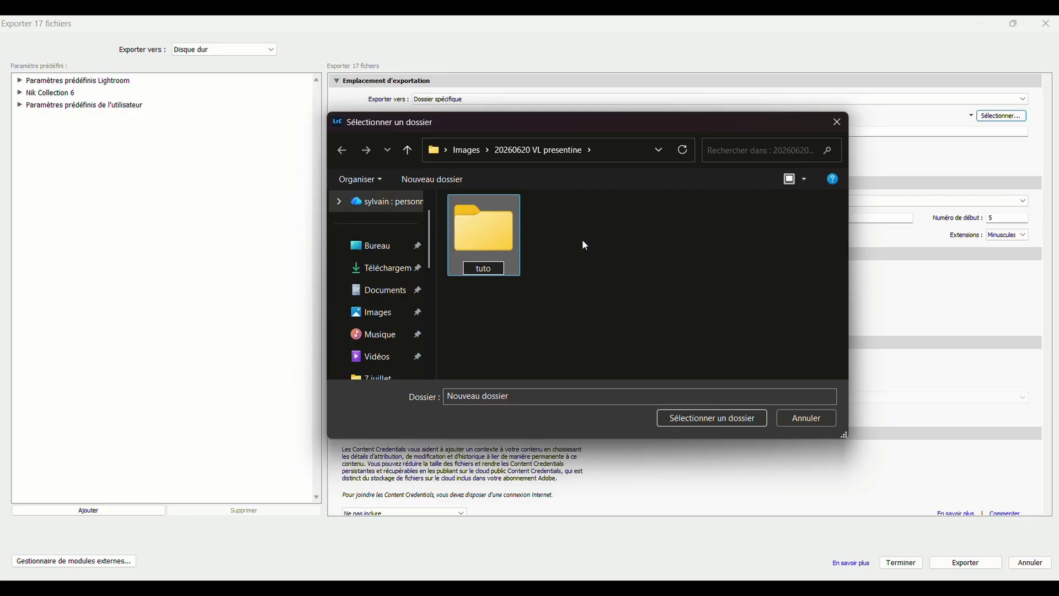
left_click(711, 420)
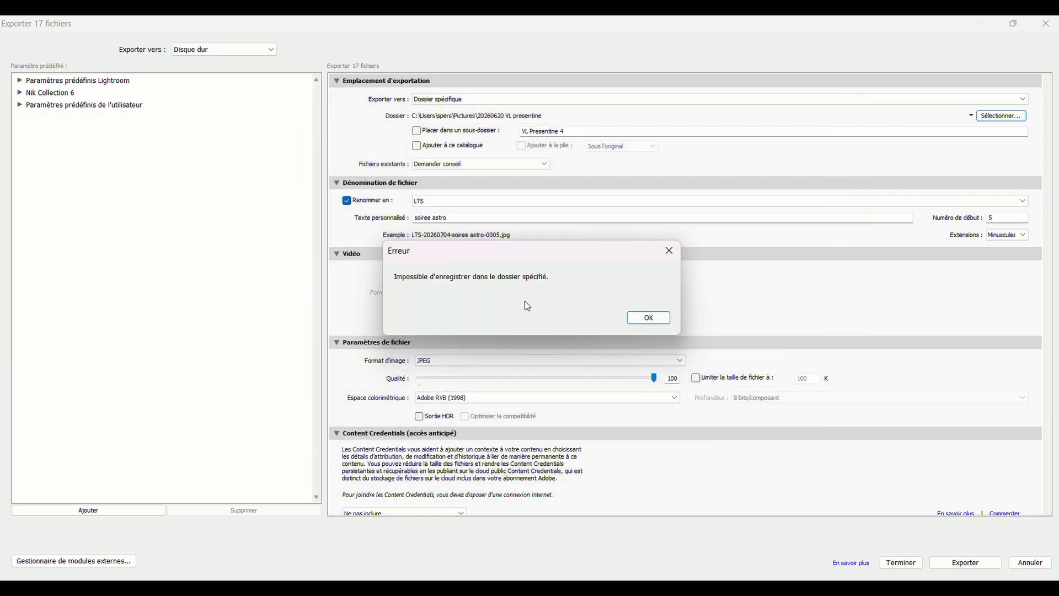
left_click(638, 322)
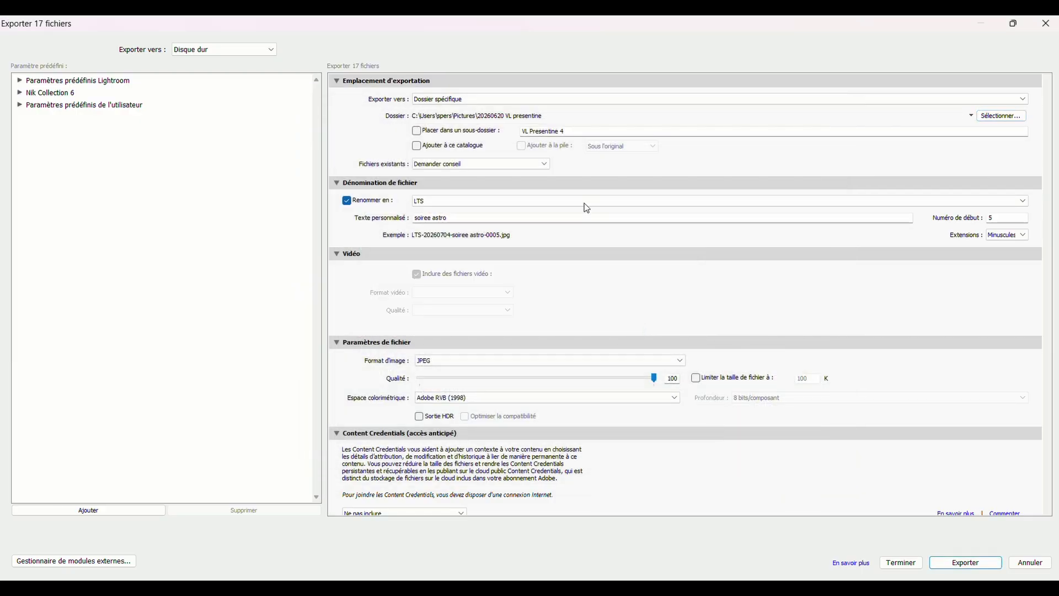
Set the export destination to the "tuto" subfolder of "20260620 VL presentine".
left_click(998, 115)
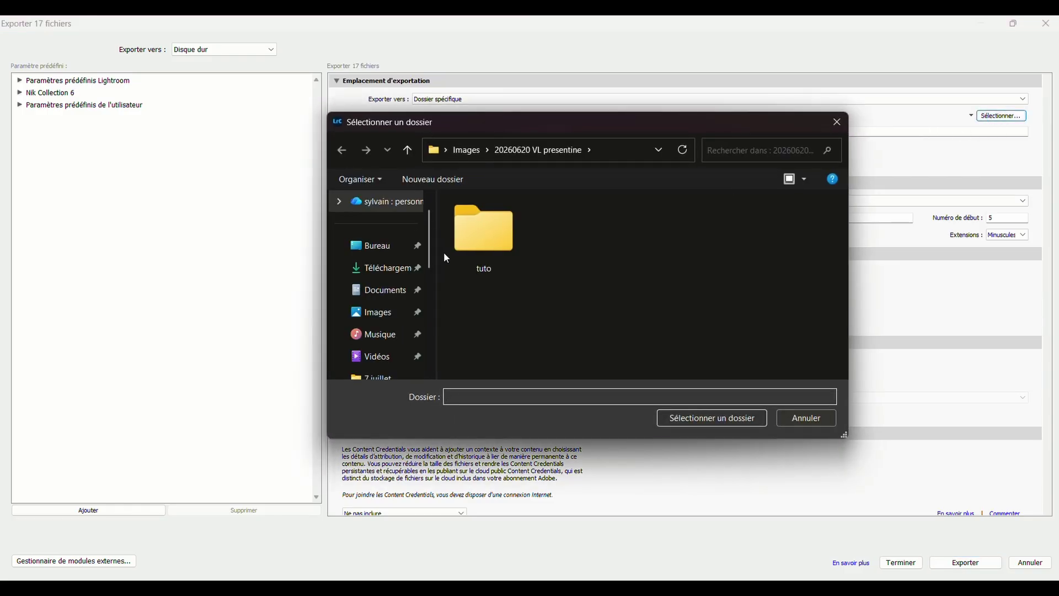
double_click(482, 221)
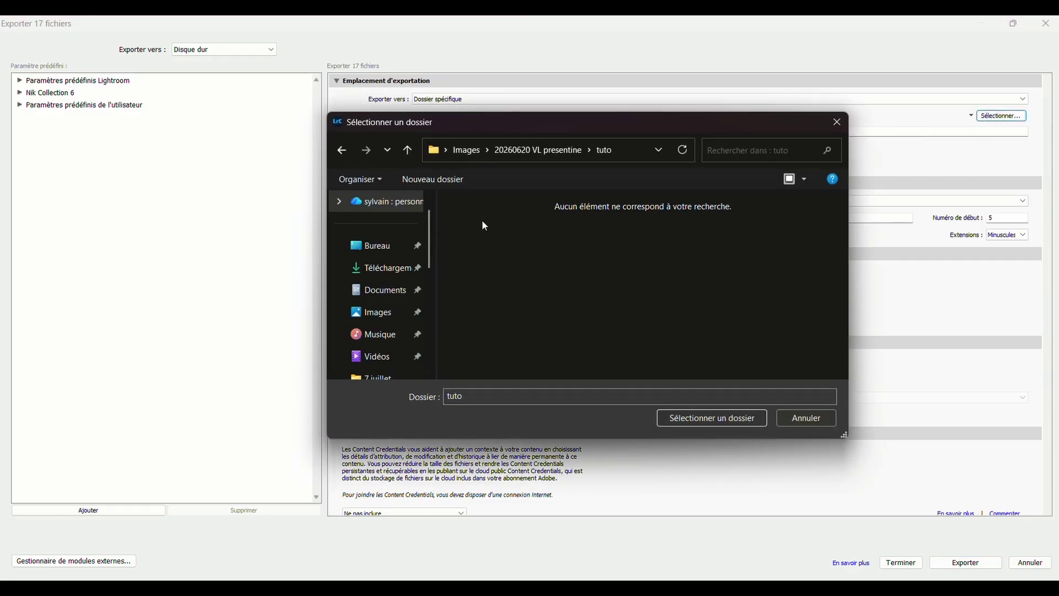
left_click(692, 418)
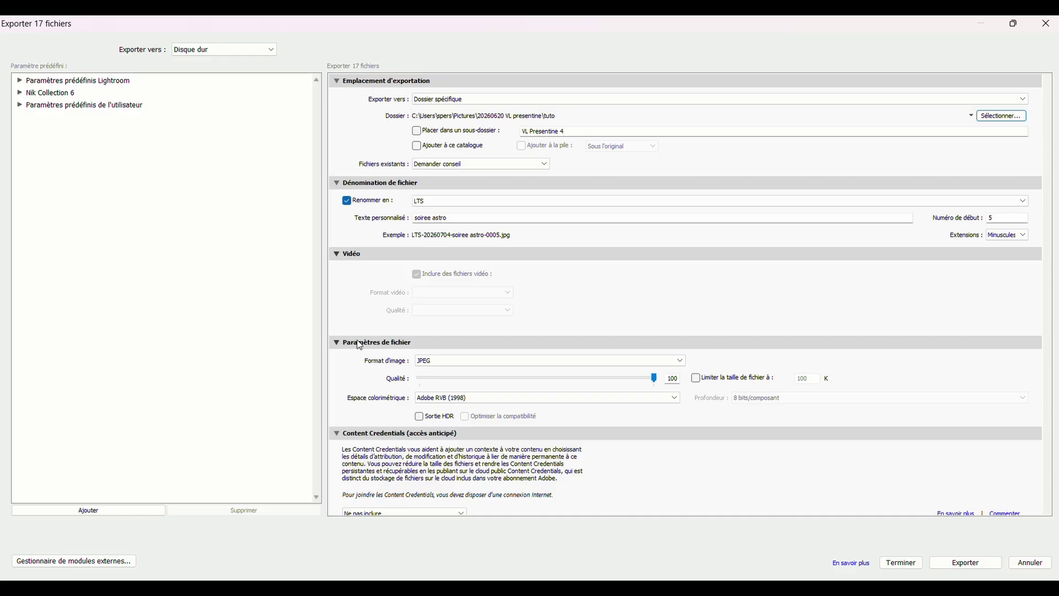
Set the export image format to TIFF, review the remaining export options, and export the 17 photos.
left_click(683, 364)
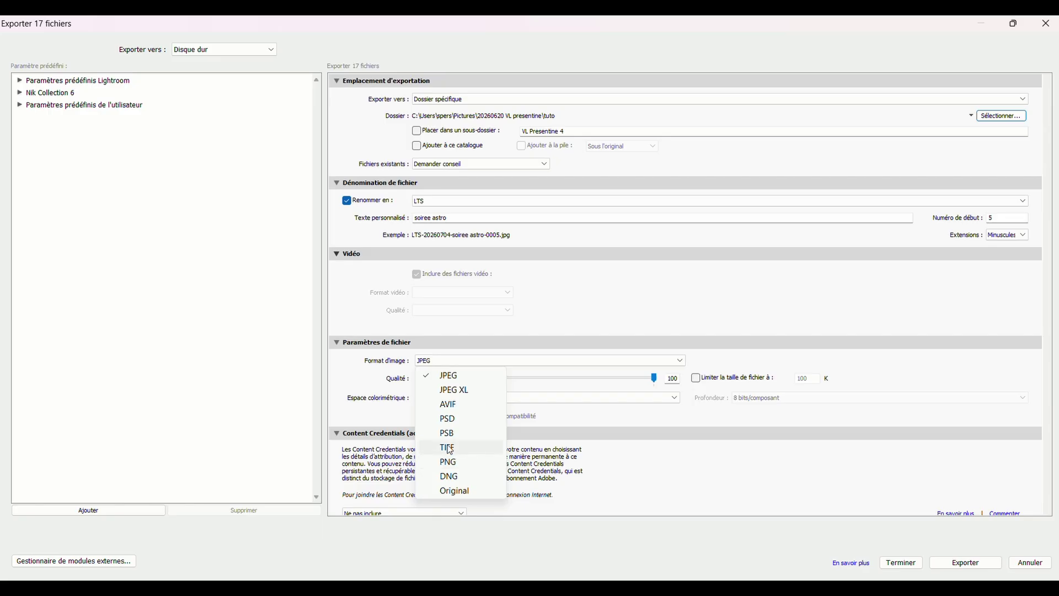
left_click(448, 447)
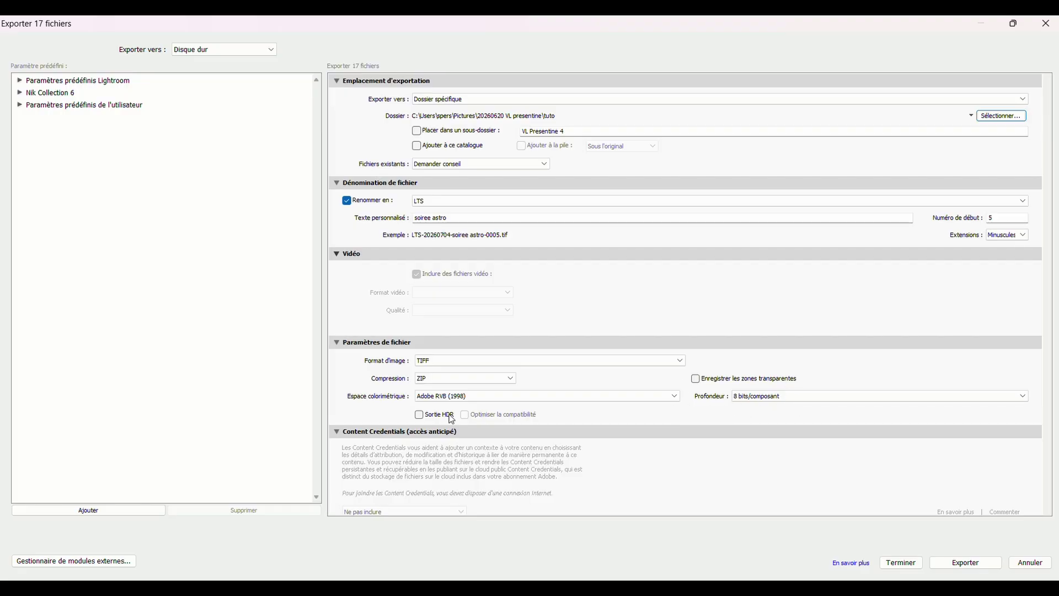
scroll(521, 441, "down", 5)
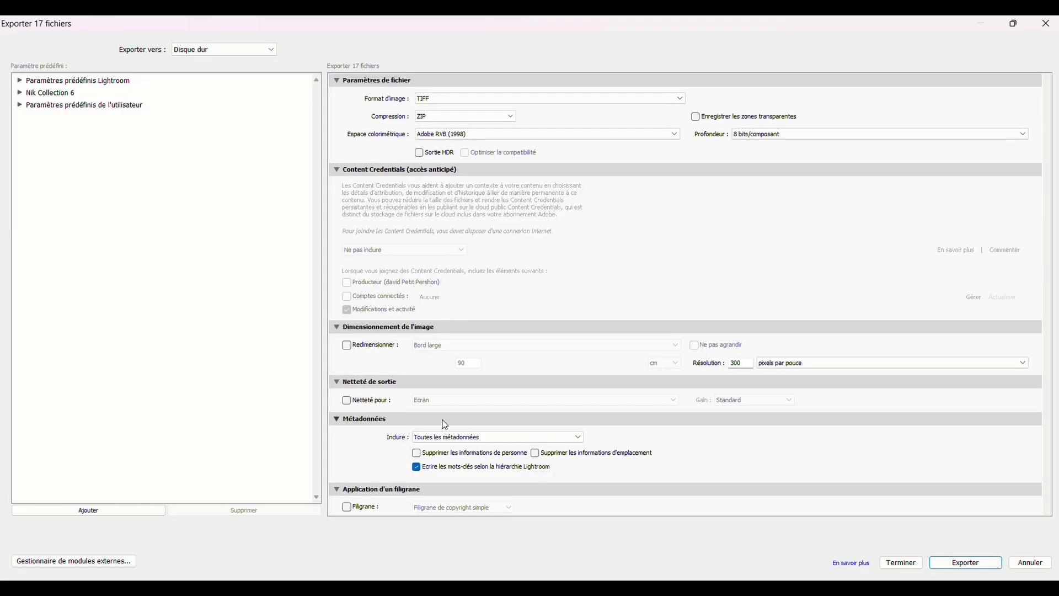
scroll(722, 447, "down", 2)
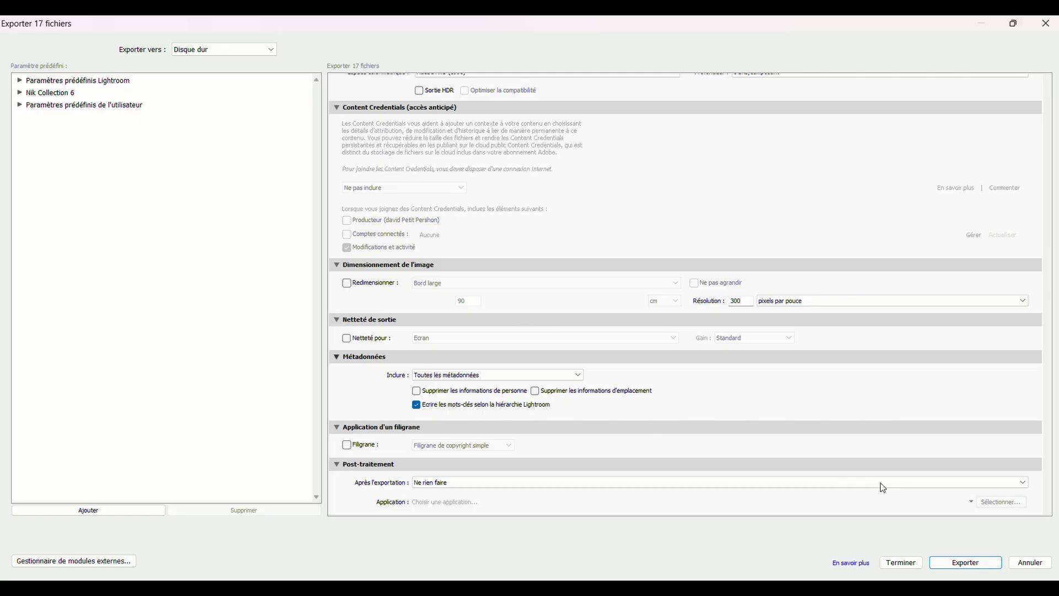
left_click(980, 562)
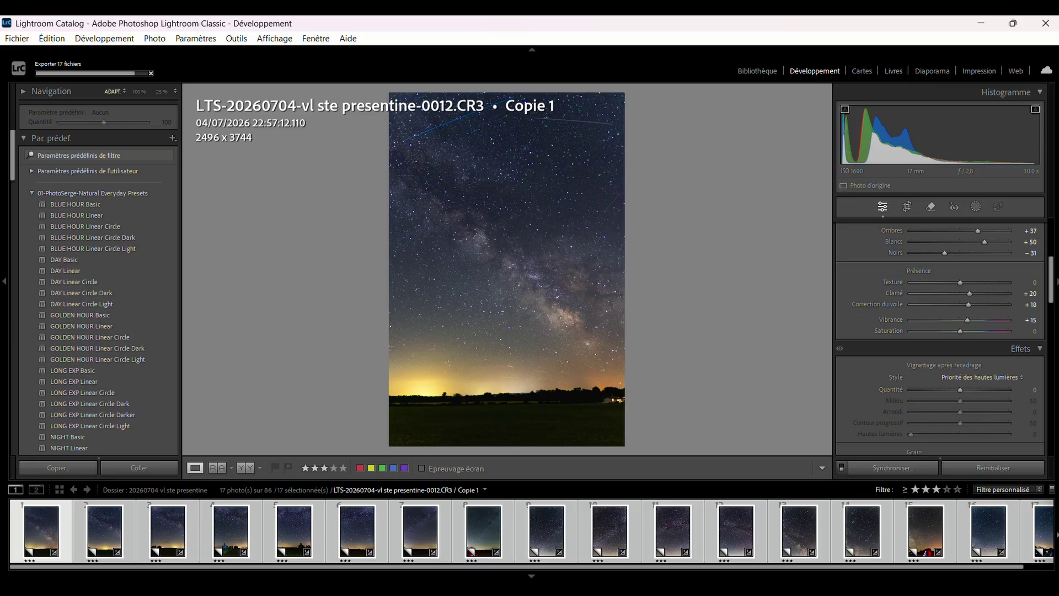
Switch to Autopano Giga, open the image selection dialog and look through the files in the "20260704 VL pano" folder.
left_click(761, 593)
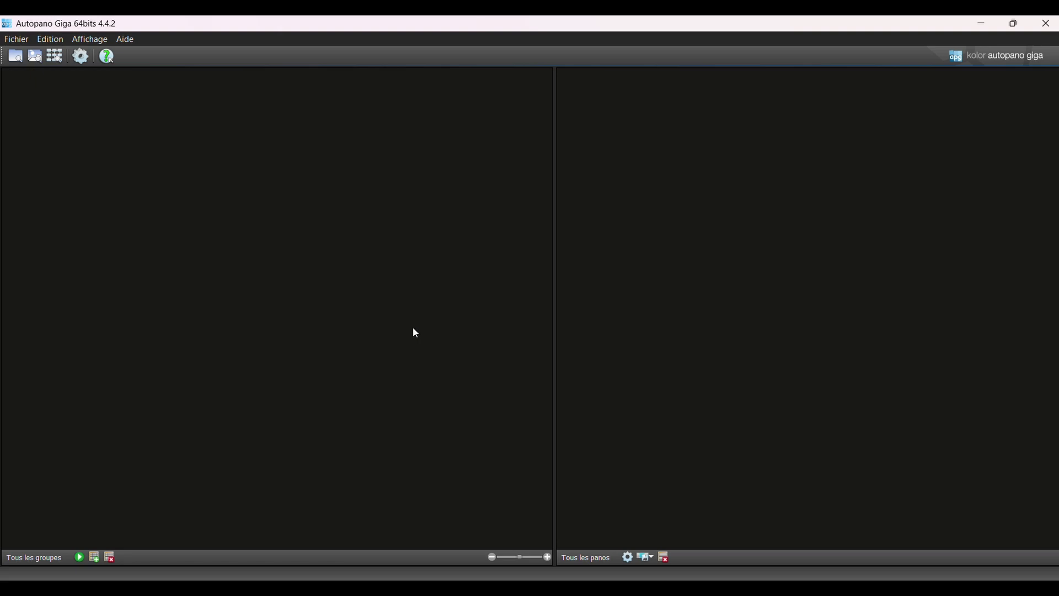
left_click(22, 40)
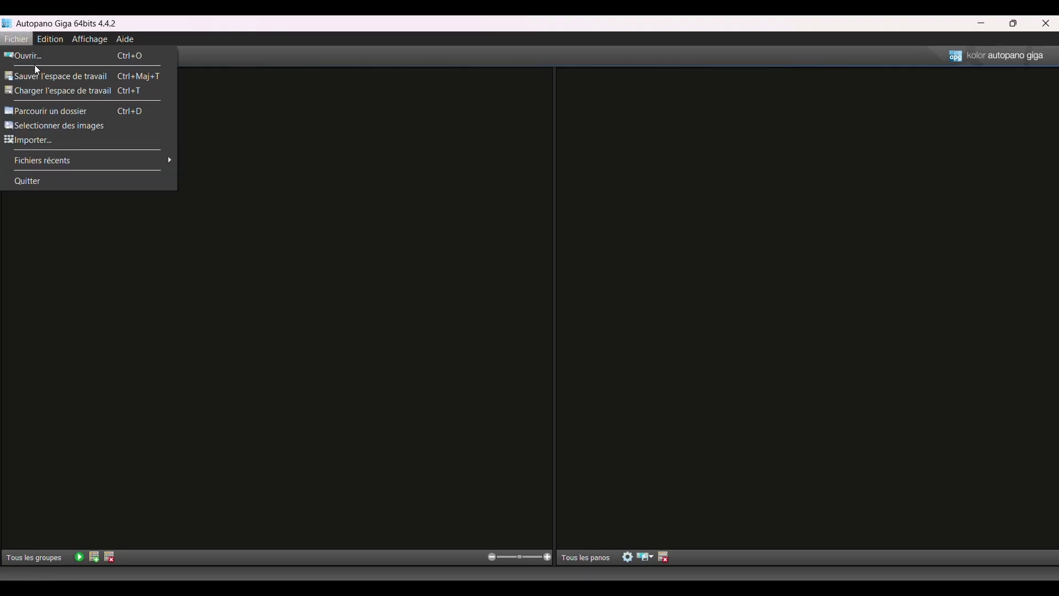
left_click(47, 125)
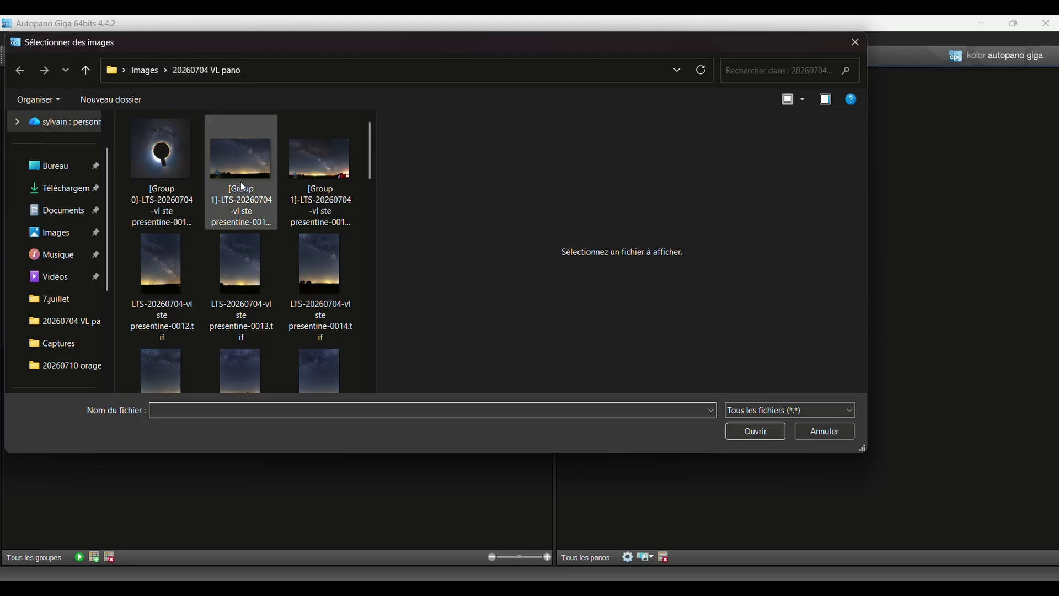
scroll(241, 181, "down", 10)
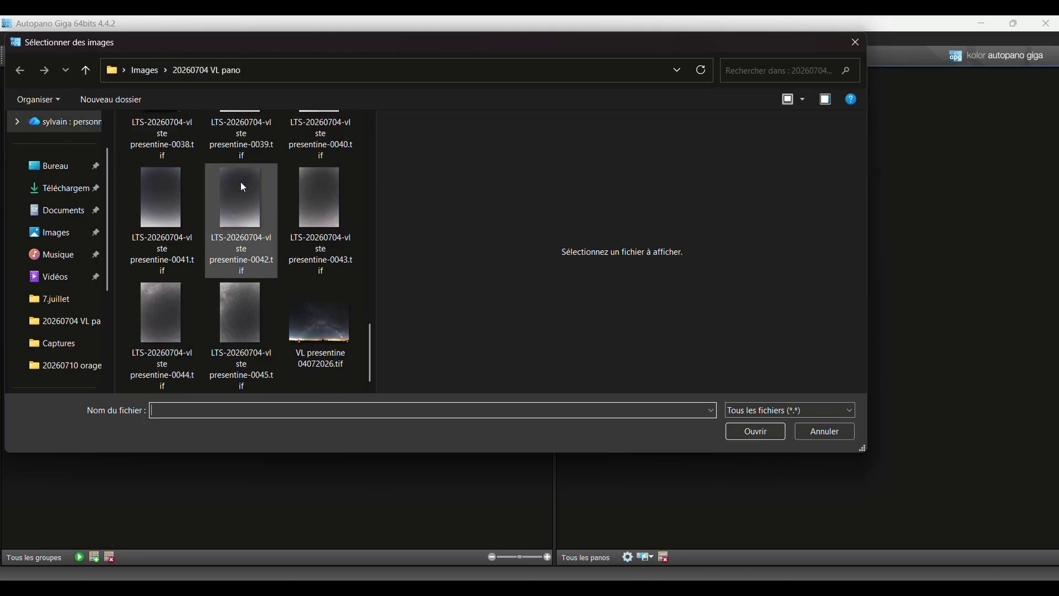
scroll(240, 180, "up", 10)
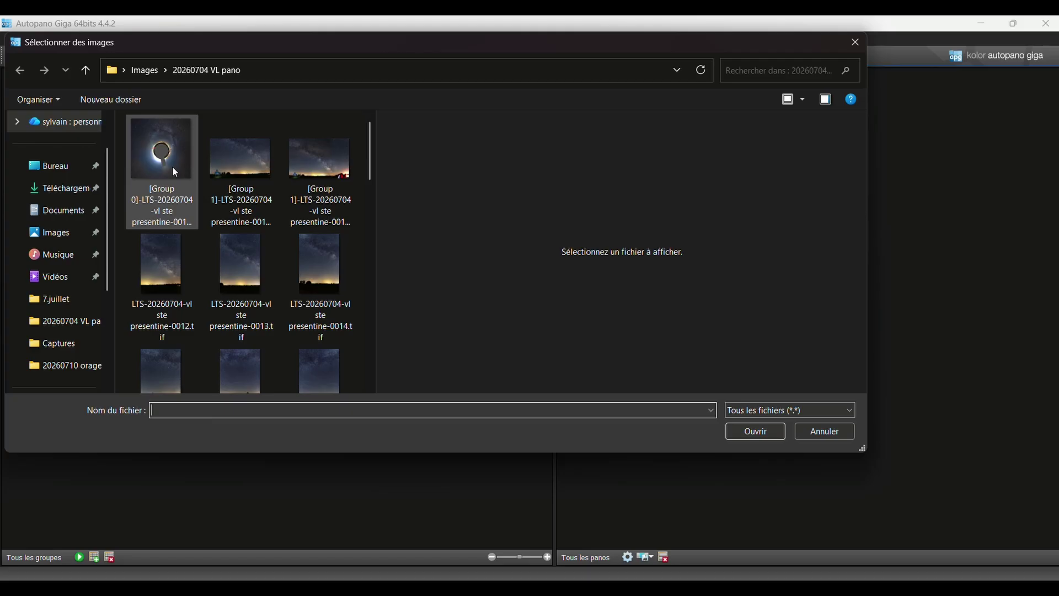
Load all the TIFF photos from the "tuto" subfolder of "20260620 VL presentine" inside Images as a new group.
left_click(54, 232)
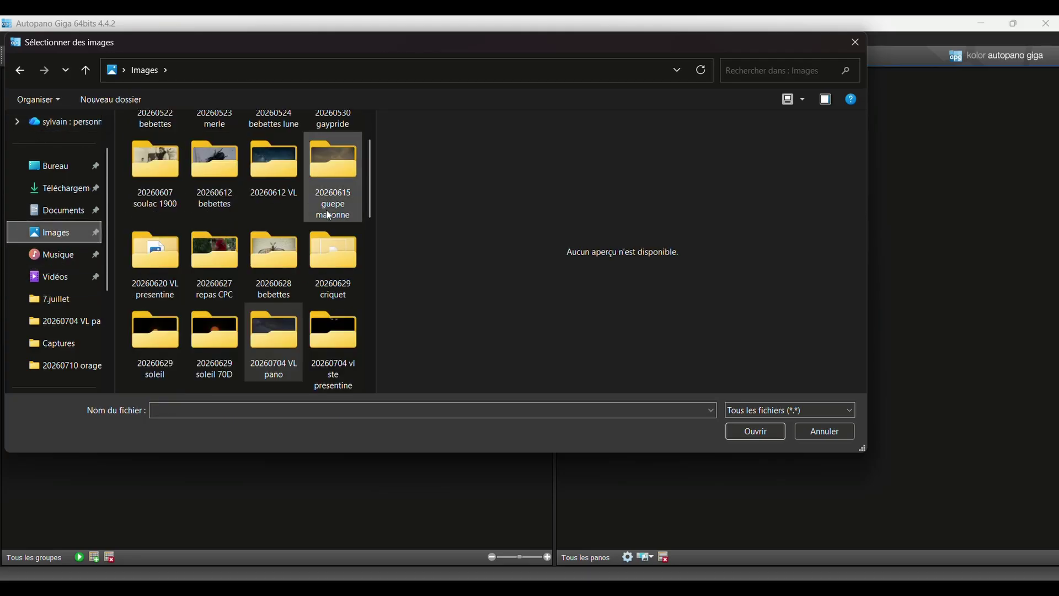
double_click(157, 264)
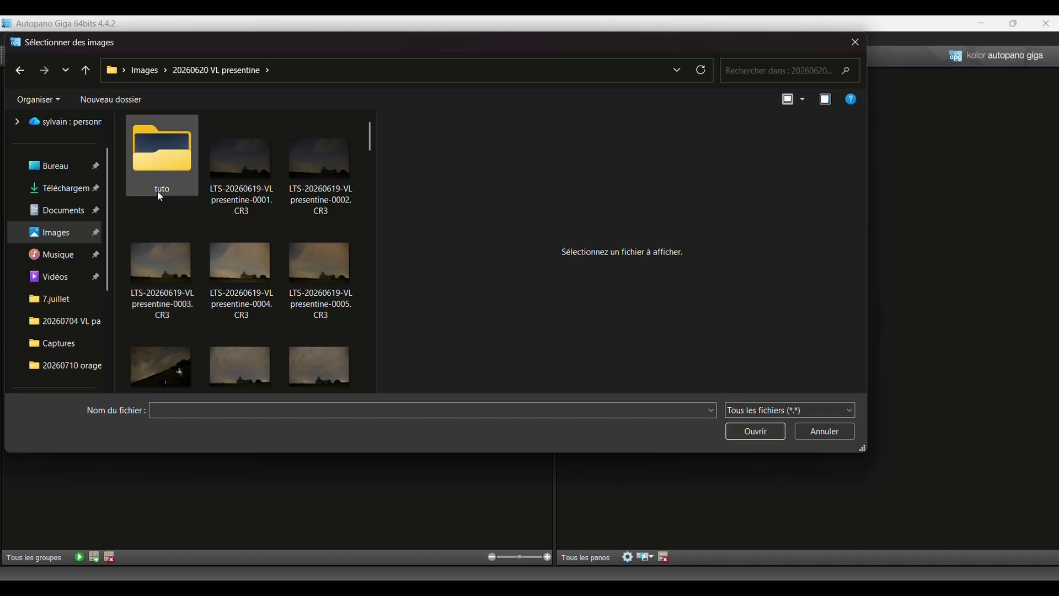
double_click(162, 147)
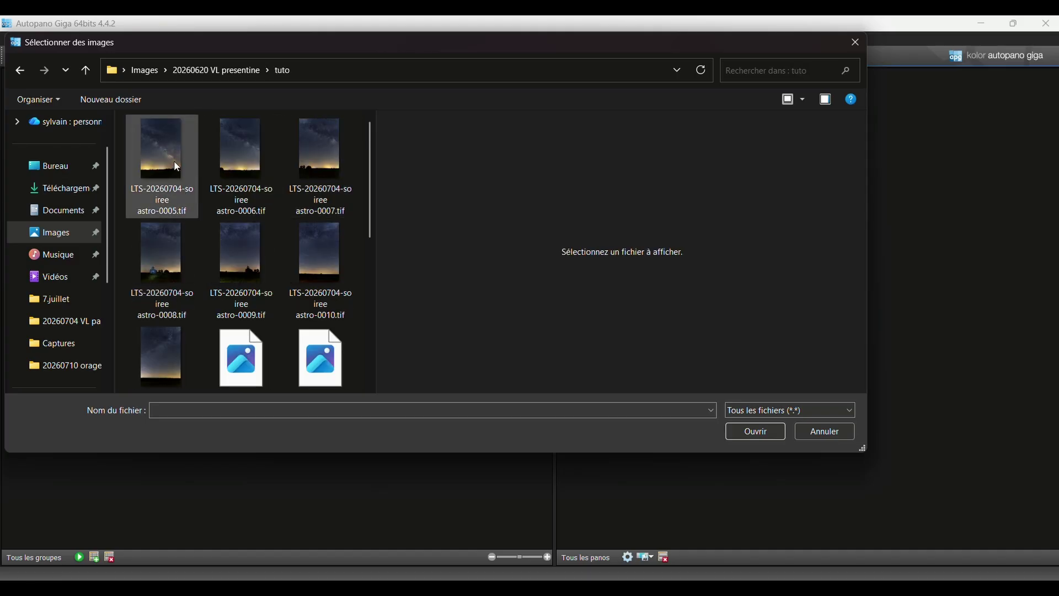
left_click(173, 160)
key("ctrl+a")
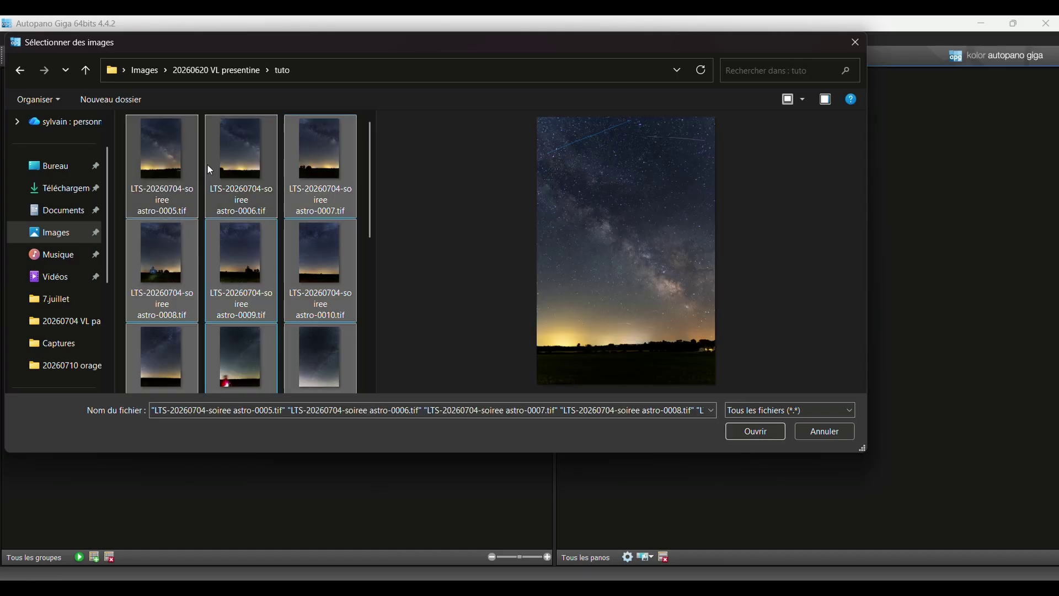
left_click(765, 431)
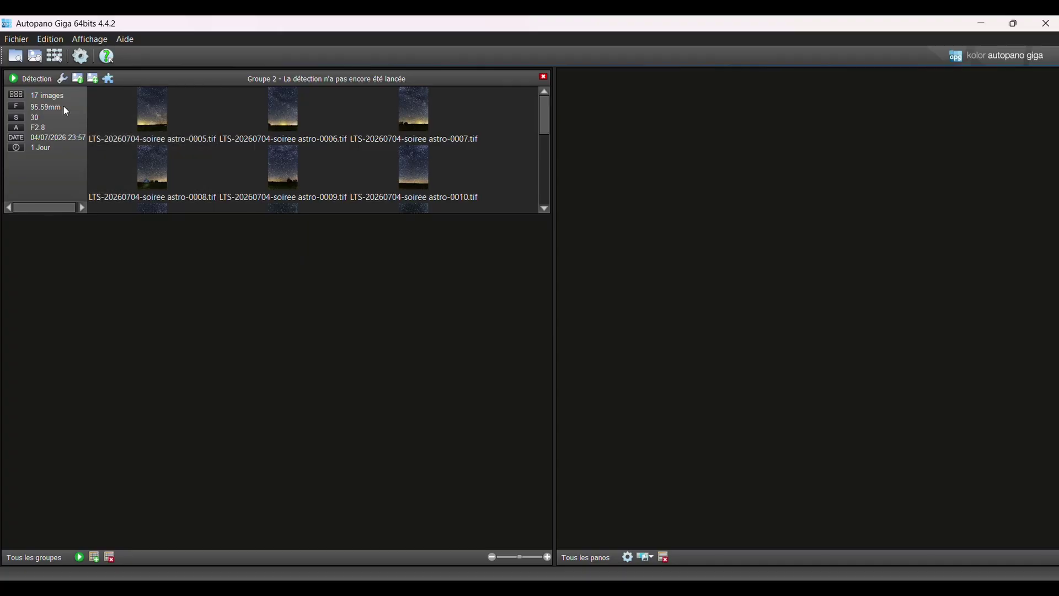
Run panorama detection on the 17-image group and open the detected panorama for editing.
left_click(40, 80)
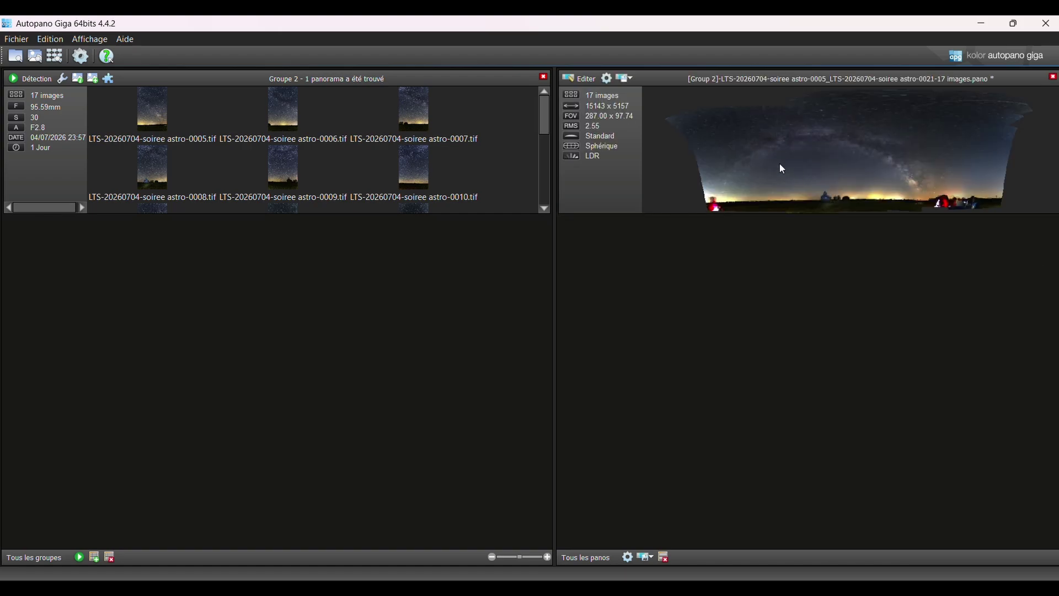
left_click(584, 77)
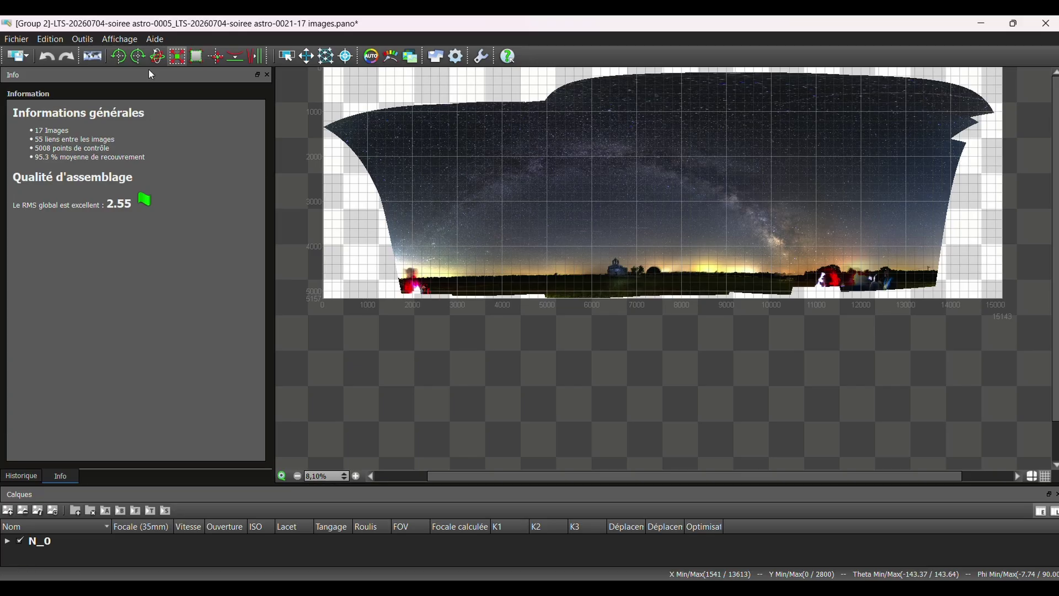
Try the Rectilinear, Pannini and Cylindrical projections on the panorama and set its projection to Mercator.
left_click(92, 57)
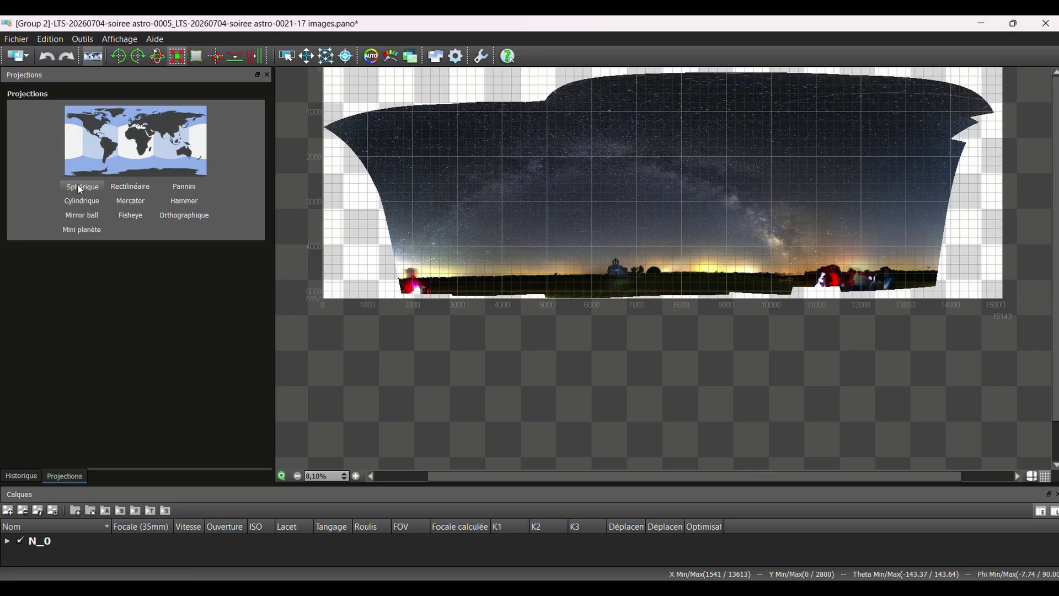
left_click(137, 186)
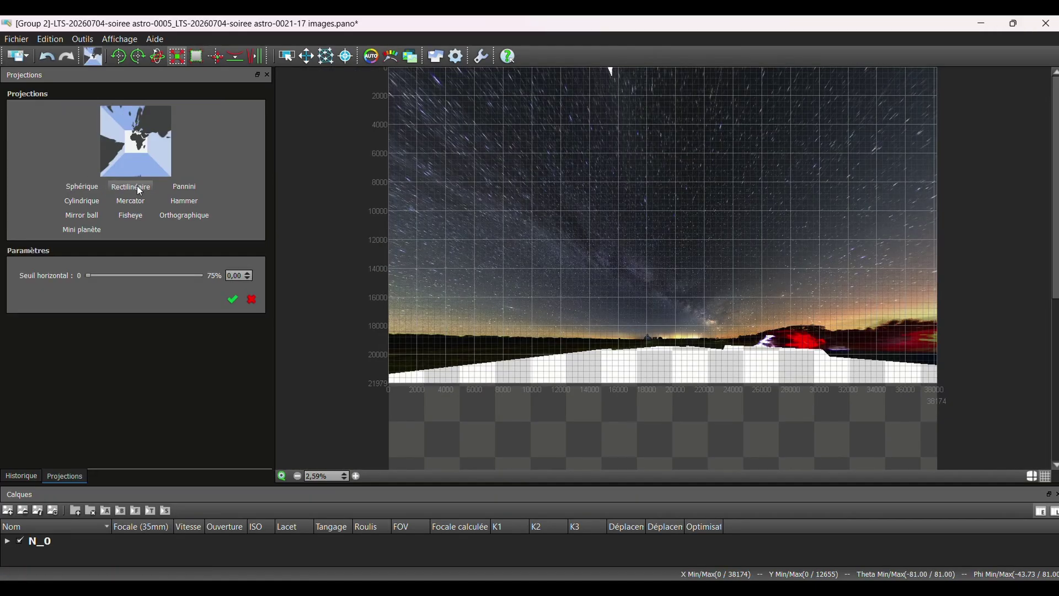
left_click(185, 186)
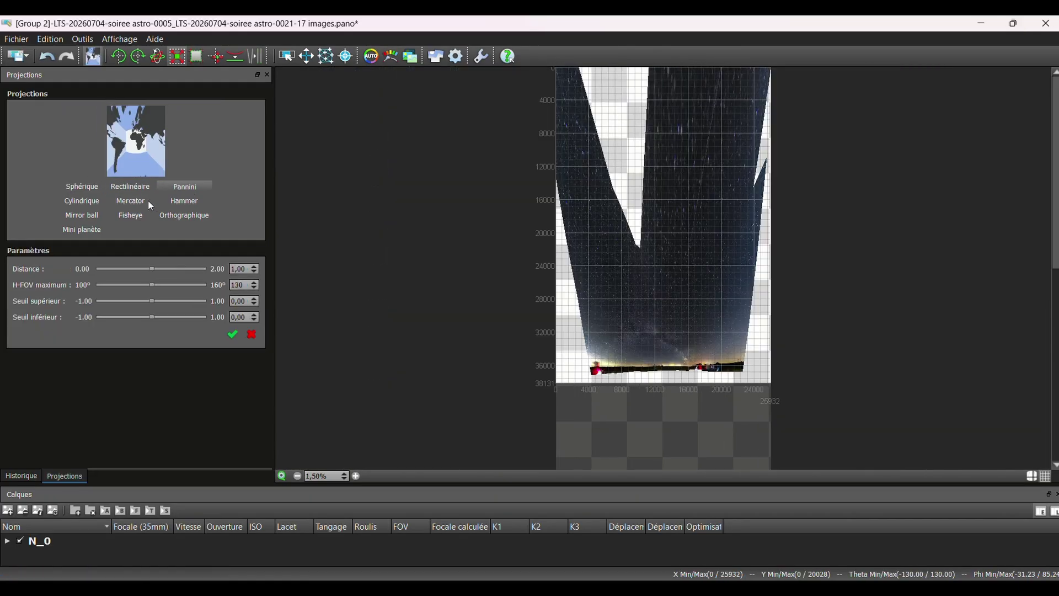
left_click(81, 201)
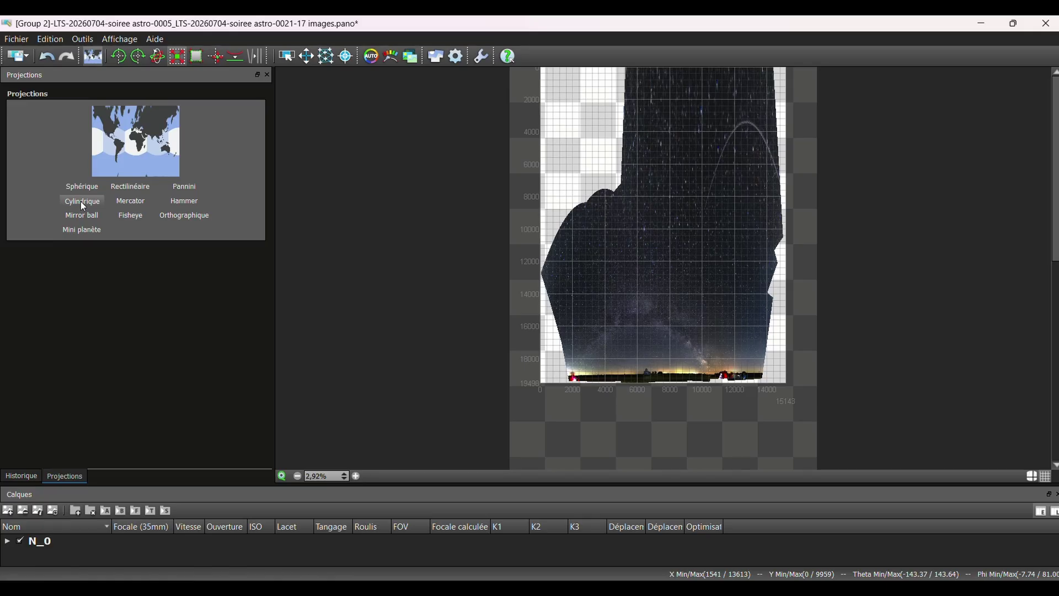
left_click(133, 201)
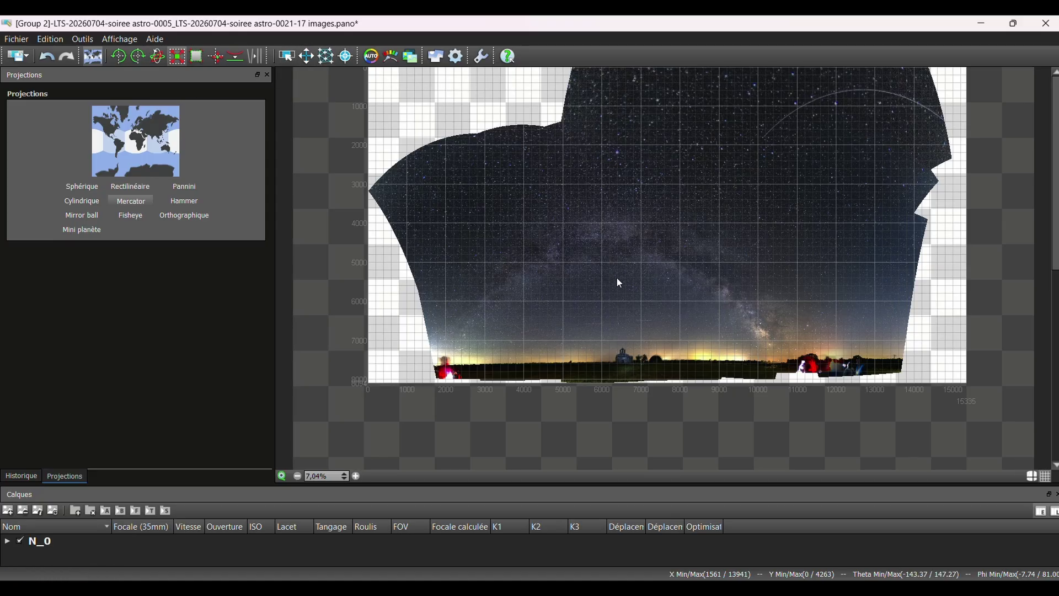
Shift the whole panorama slightly with the Move tool in Pano mode.
left_click(316, 57)
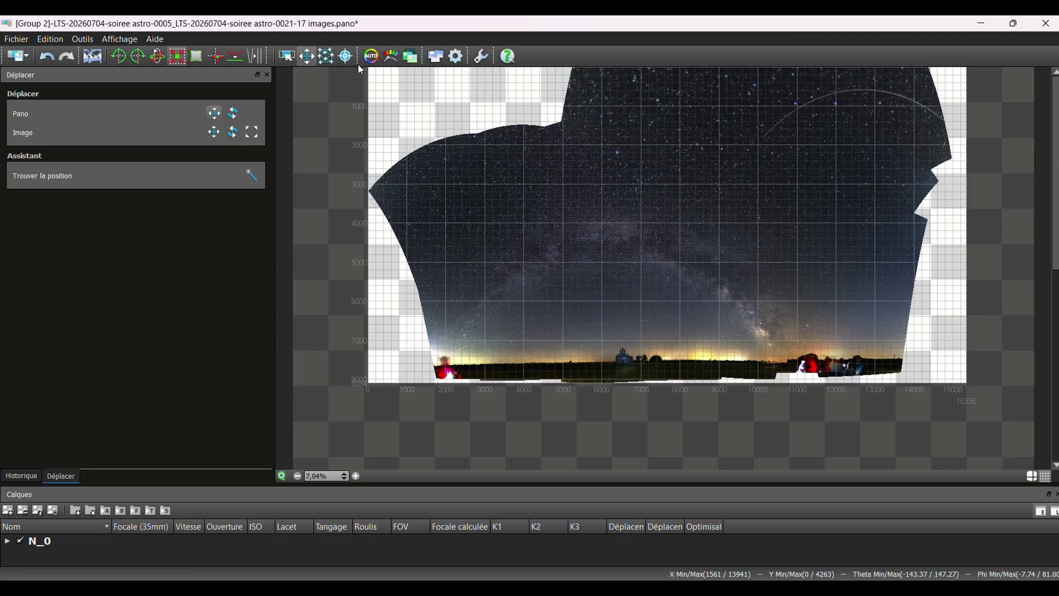
mouse_move(664, 243)
left_mouse_down()
mouse_move(672, 290)
mouse_move(705, 312)
mouse_move(763, 281)
mouse_move(701, 192)
mouse_move(661, 251)
left_mouse_up()
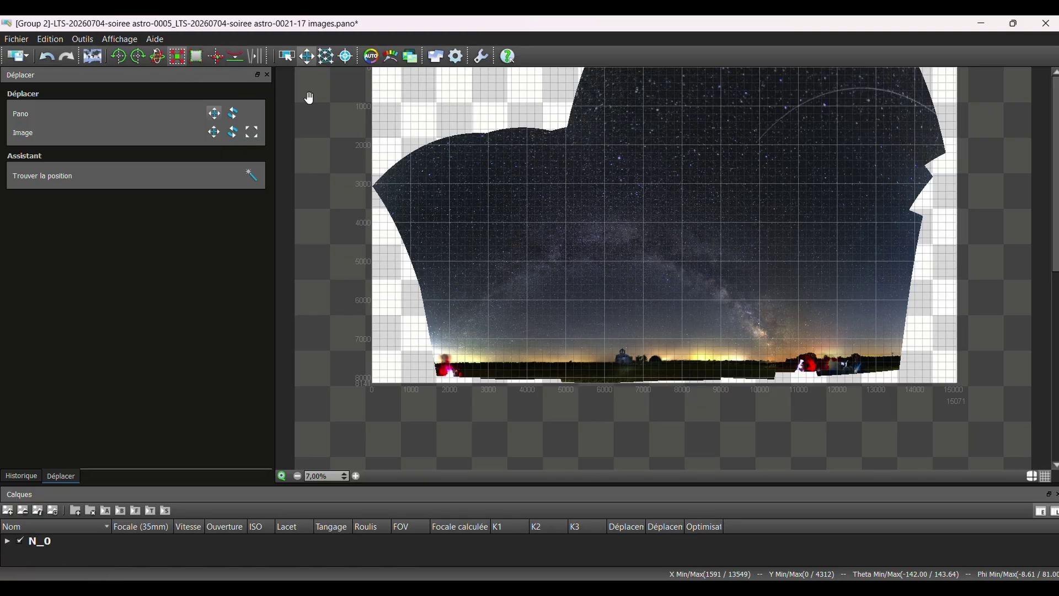
View the control point editor, close it, and display the numbered positions of the source images on the panorama.
left_click(329, 60)
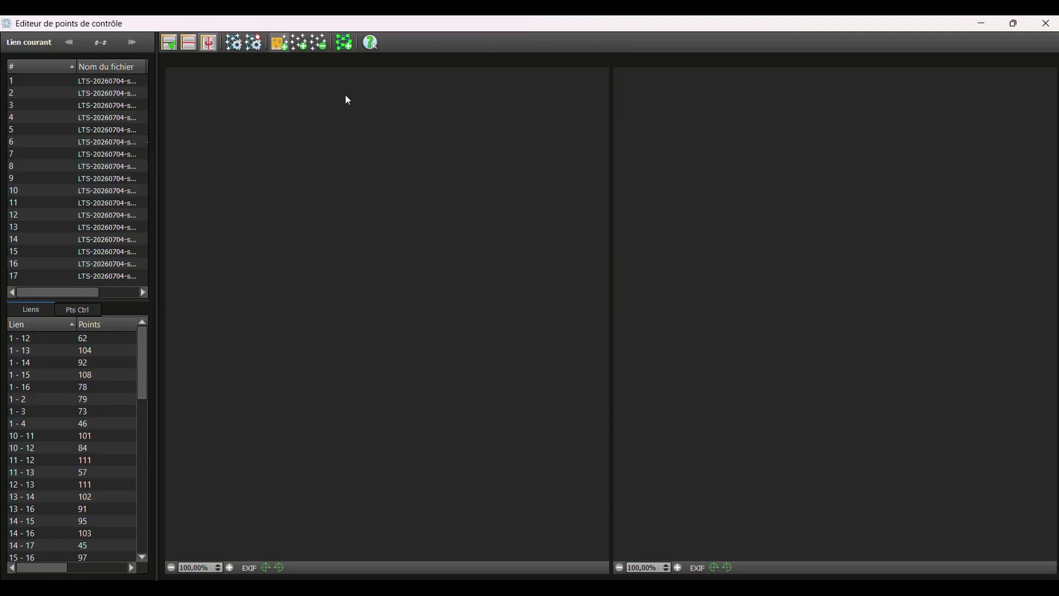
left_click(1046, 23)
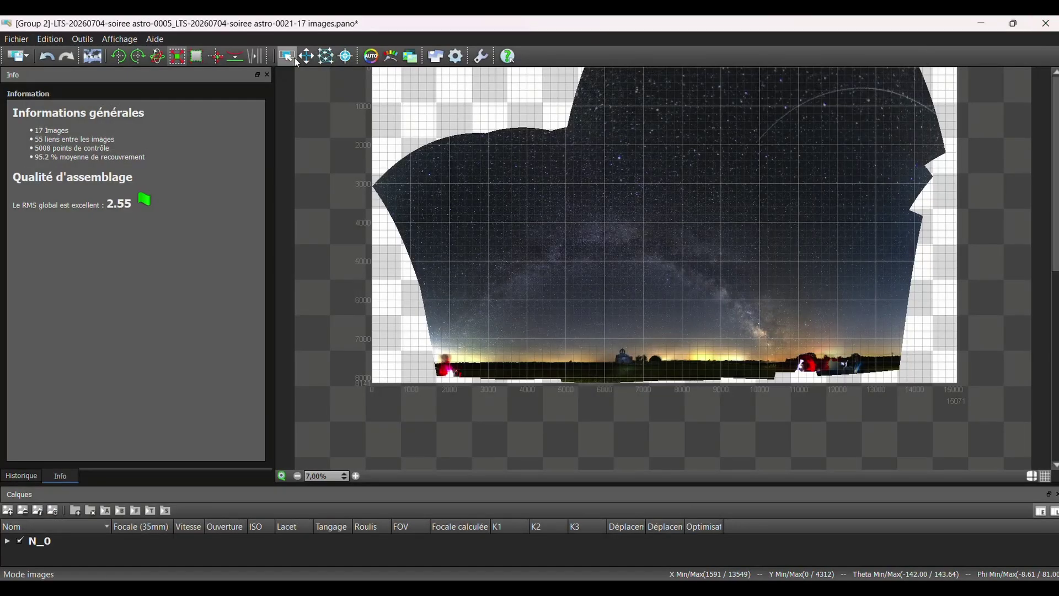
left_click(288, 58)
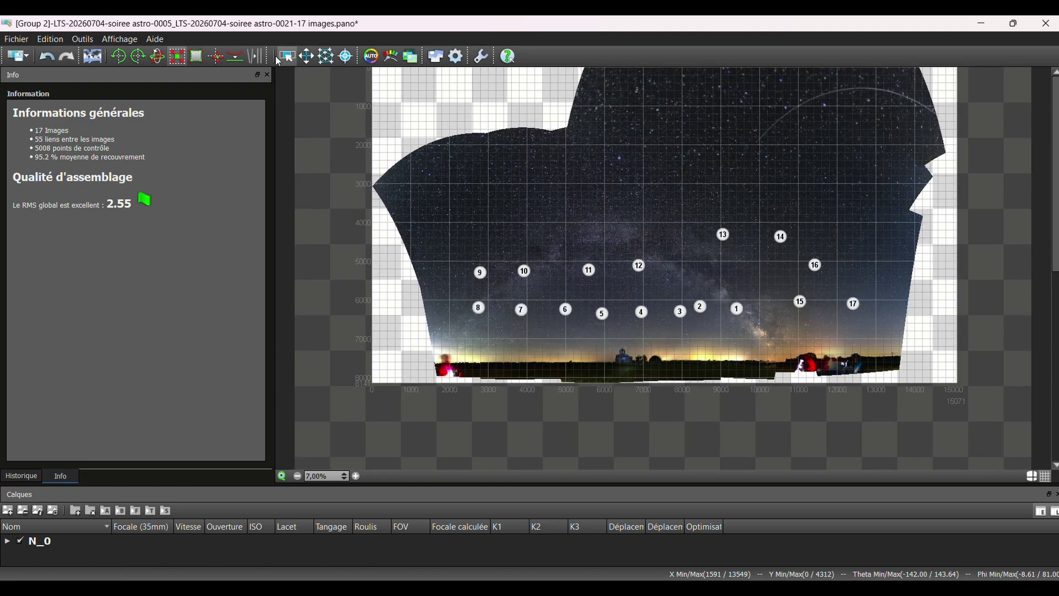
Crop the panorama at a 3:2 ratio around the Milky Way arch, from about X 0.192 to 0.695 and Y 0.103 to 0.518.
left_click(202, 57)
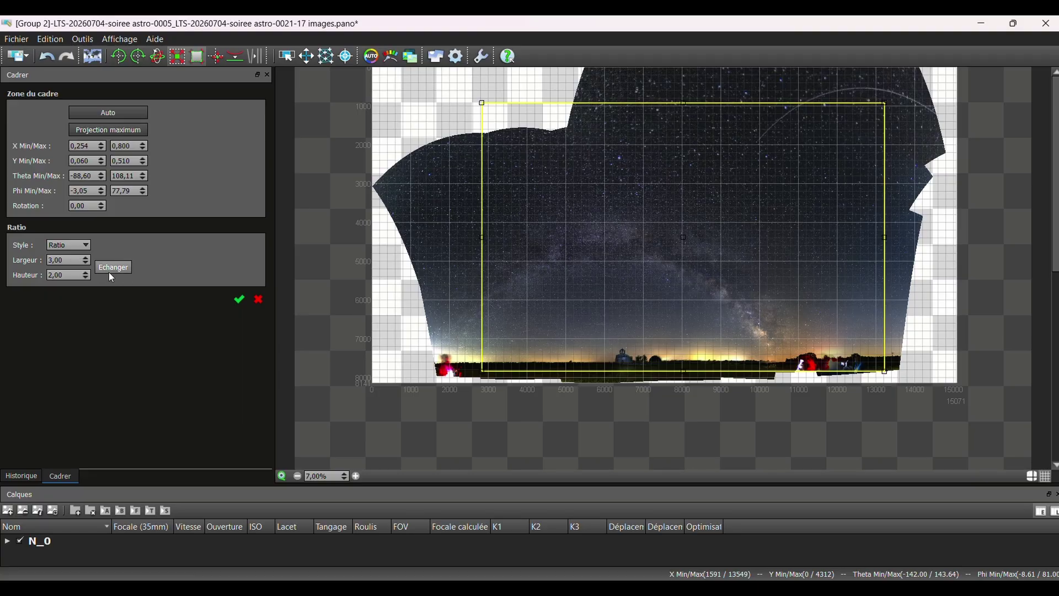
left_click(86, 246)
left_click_drag(884, 103, 857, 121)
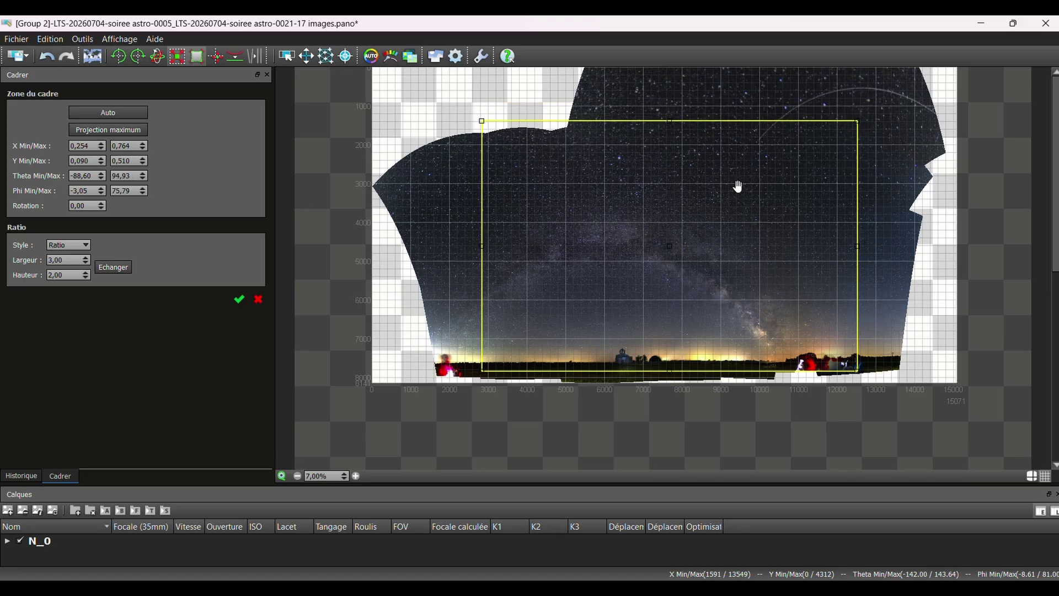
left_click_drag(691, 189, 646, 196)
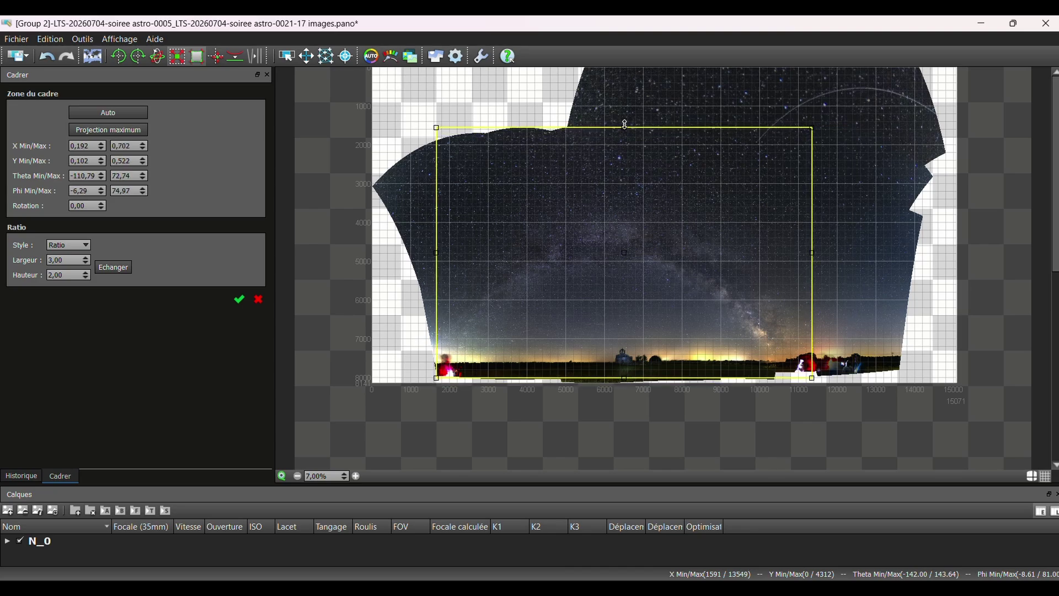
left_click_drag(624, 123, 626, 149)
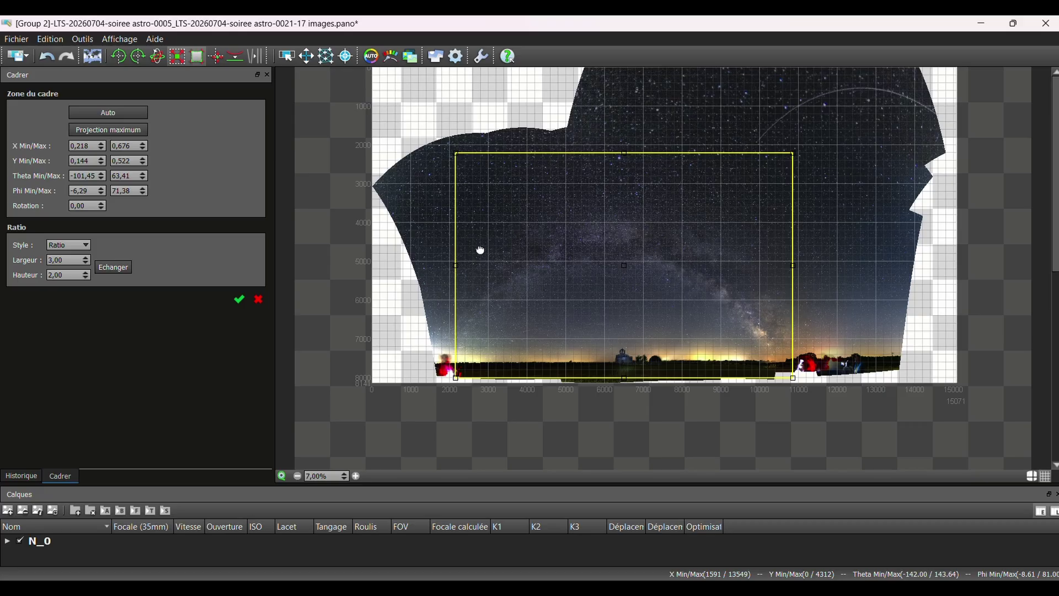
left_click_drag(480, 250, 465, 247)
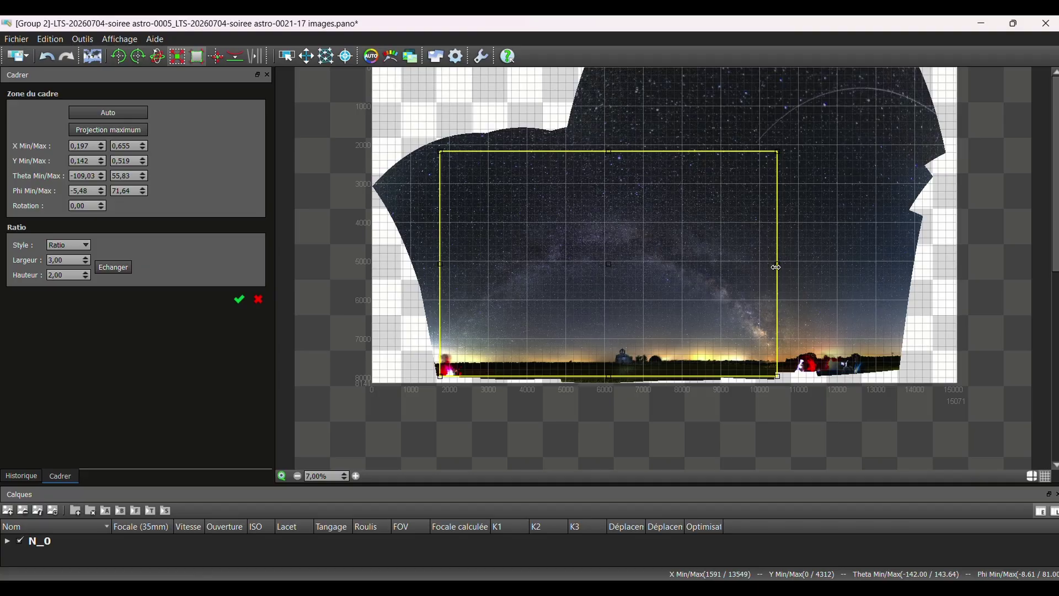
left_click_drag(775, 267, 811, 263)
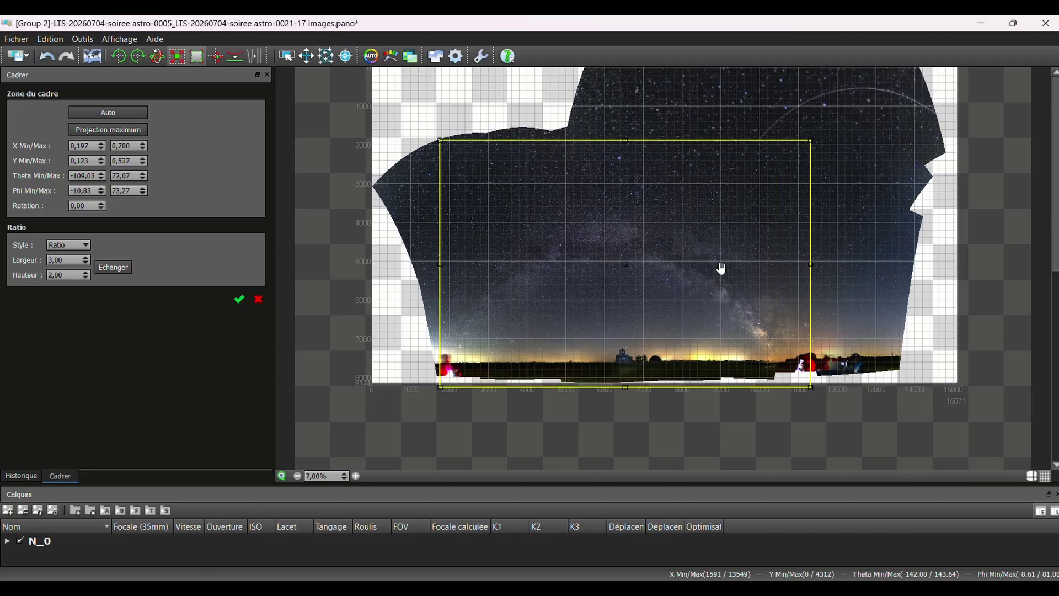
left_click_drag(723, 276, 720, 260)
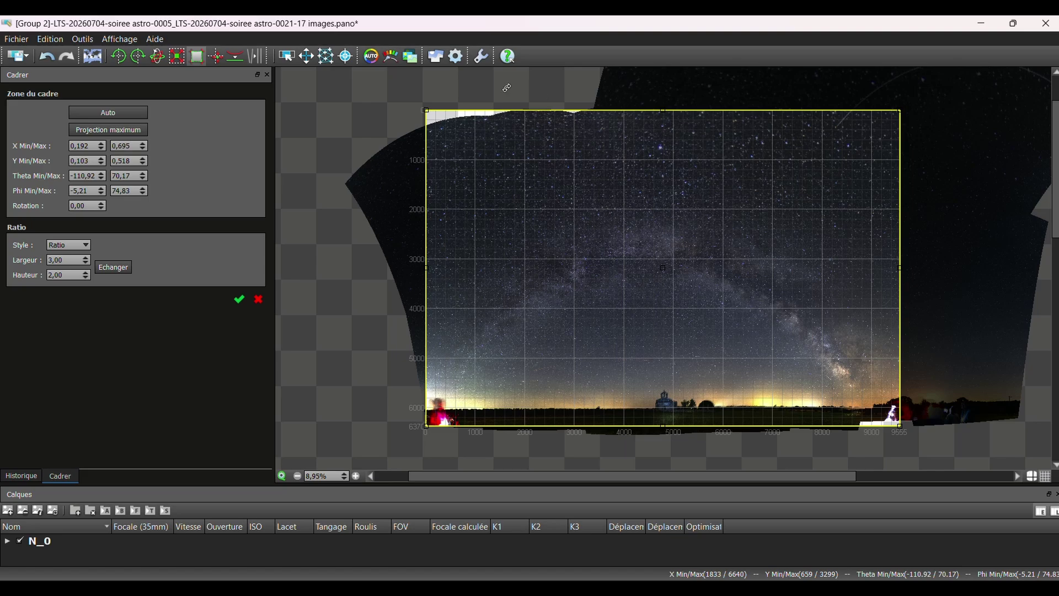
Open the render settings, set the output size to 58% (5541 x 3694) and choose the TIFF format.
left_click(456, 63)
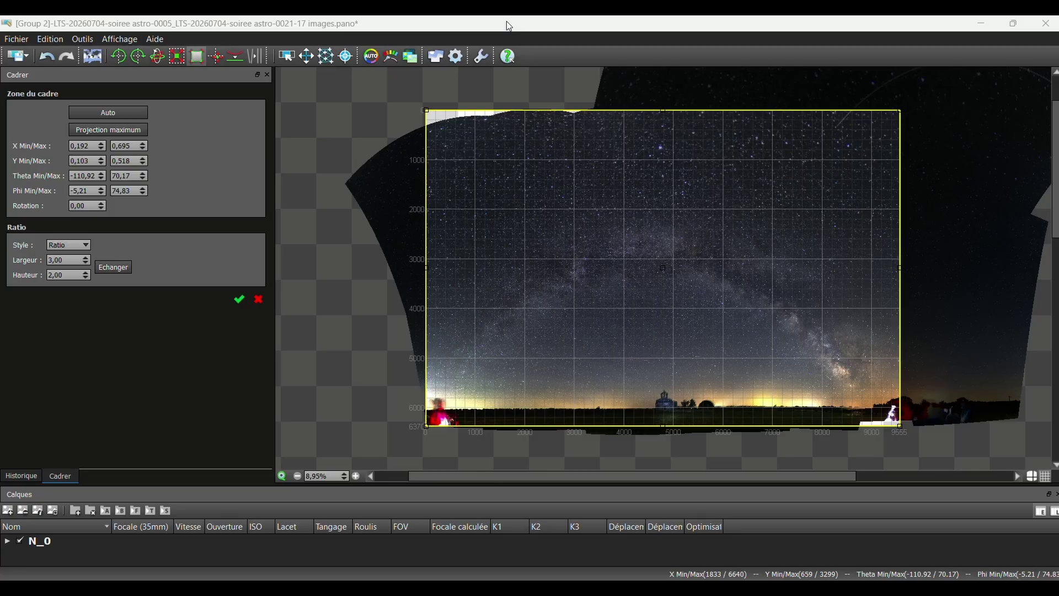
left_click(454, 64)
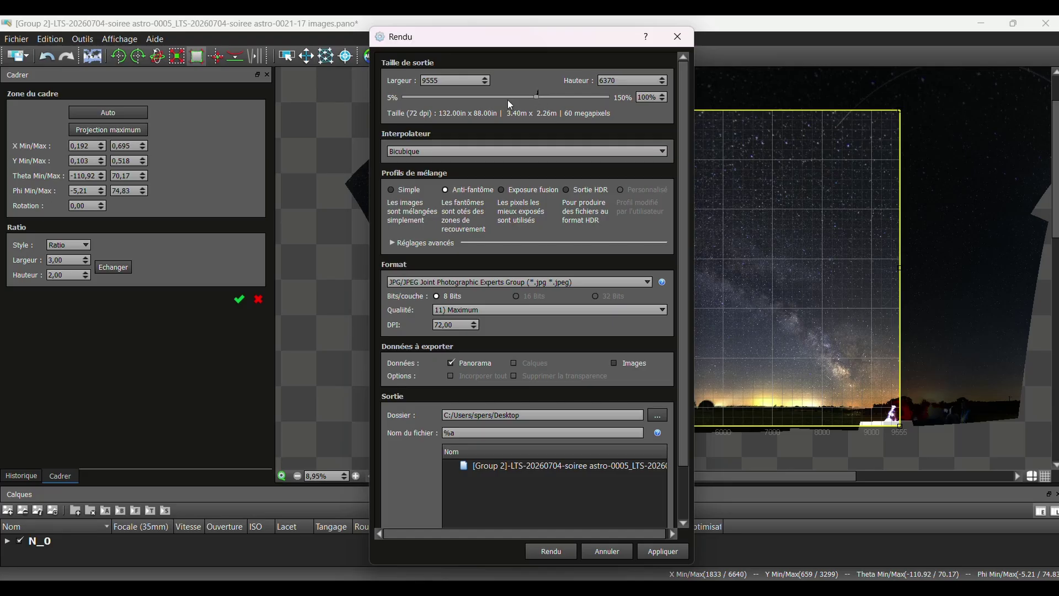
left_click_drag(534, 97, 475, 109)
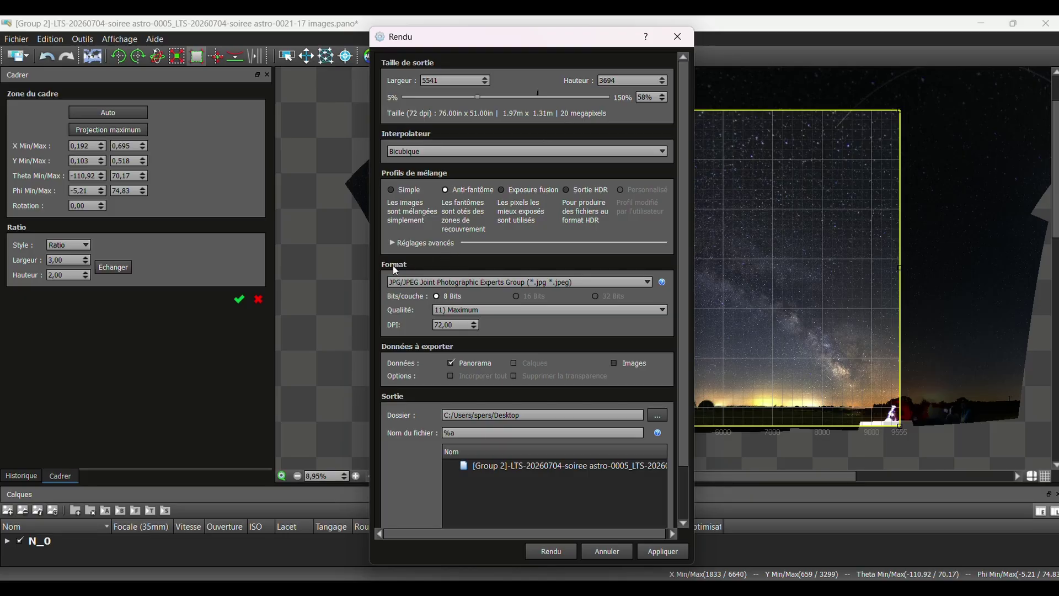
left_click(403, 287)
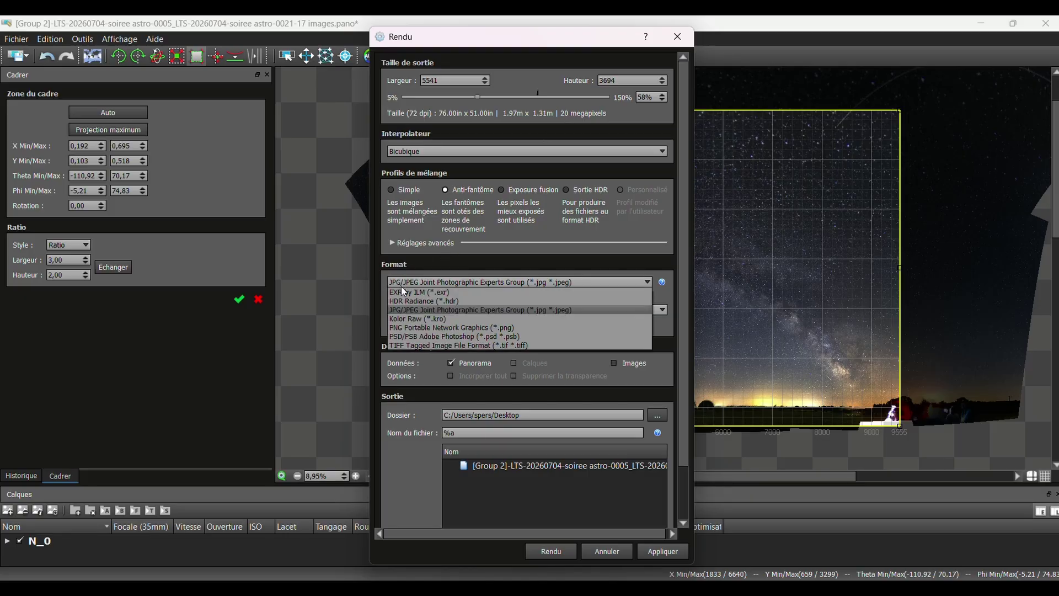
left_click(397, 344)
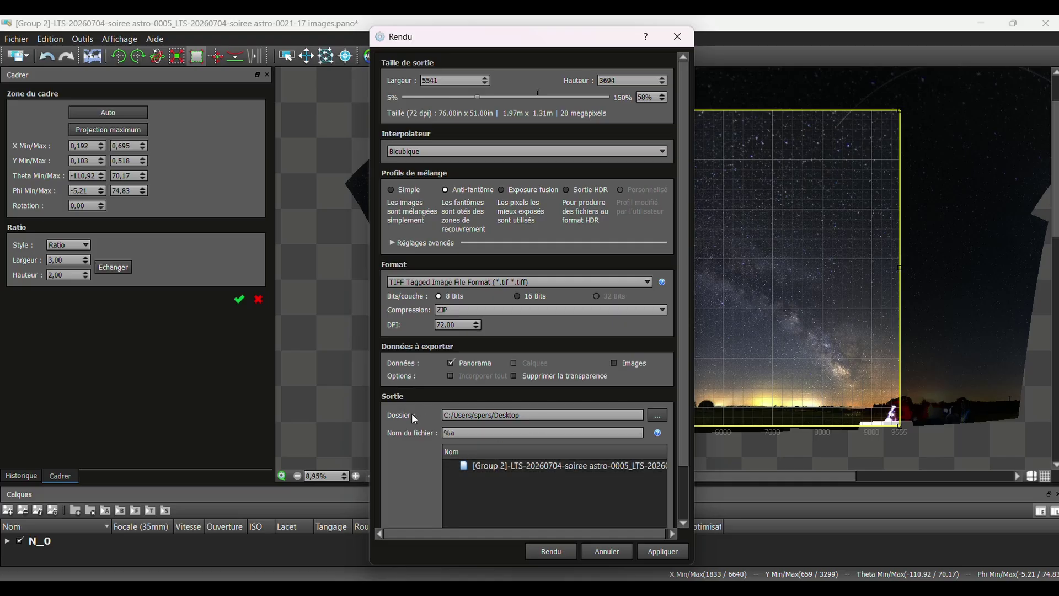
Set the output folder to the tuto folder inside Images/20260620 VL presentine and render the panorama.
left_click(656, 417)
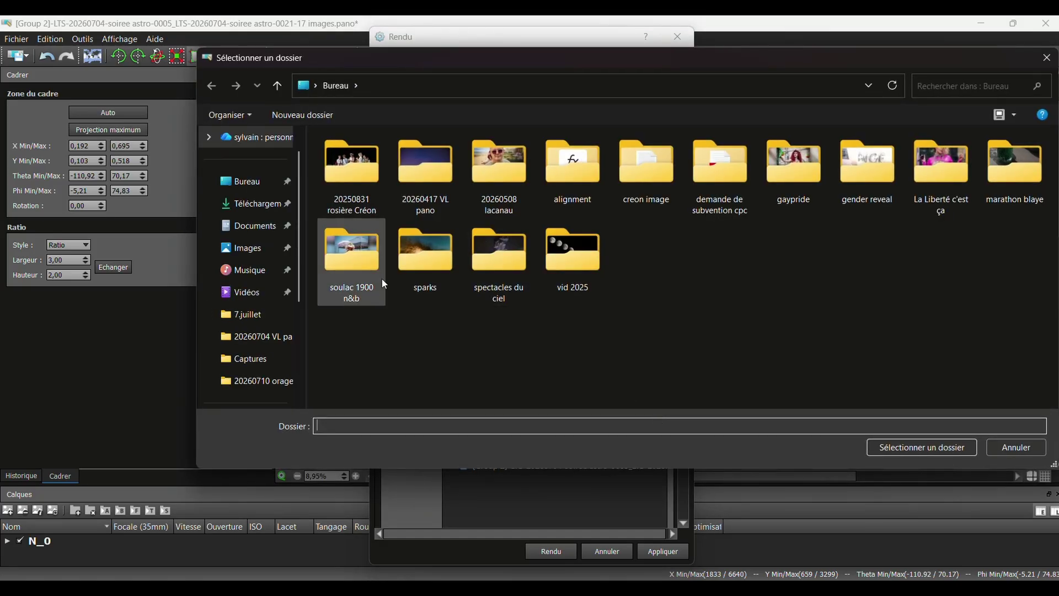
double_click(410, 170)
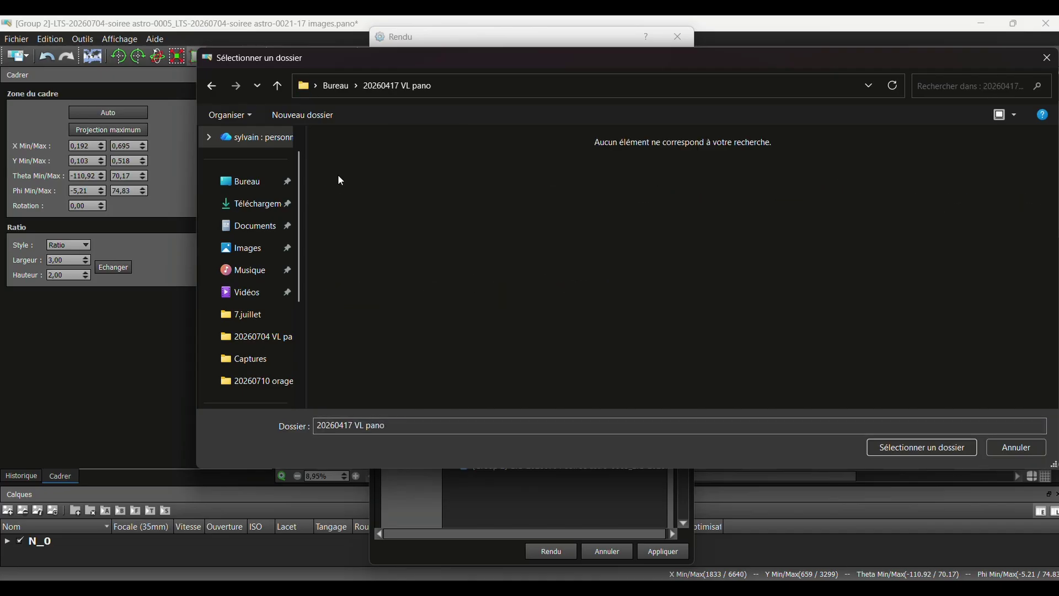
left_click(247, 248)
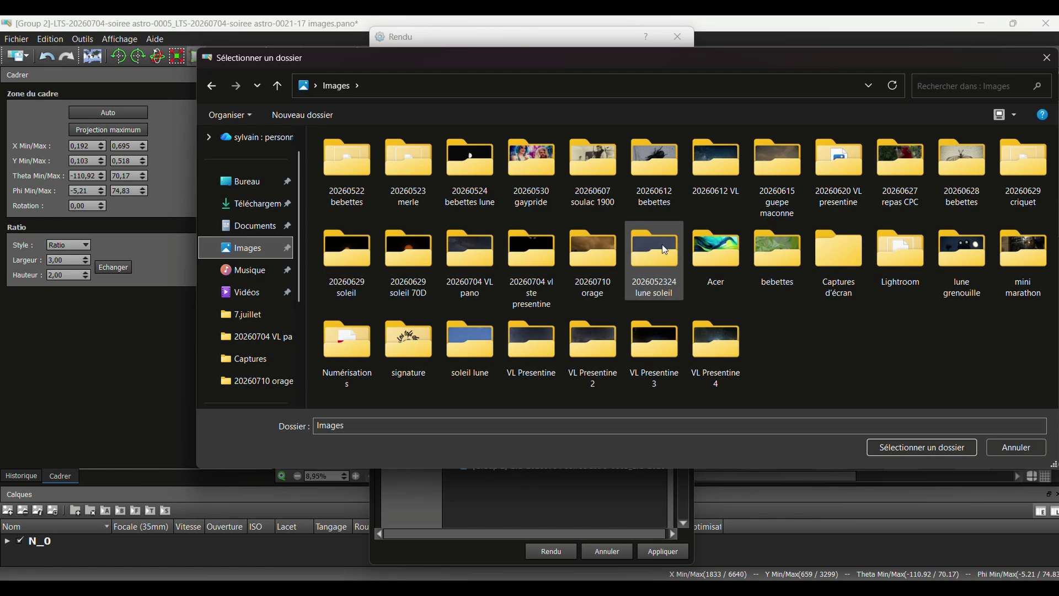
double_click(478, 257)
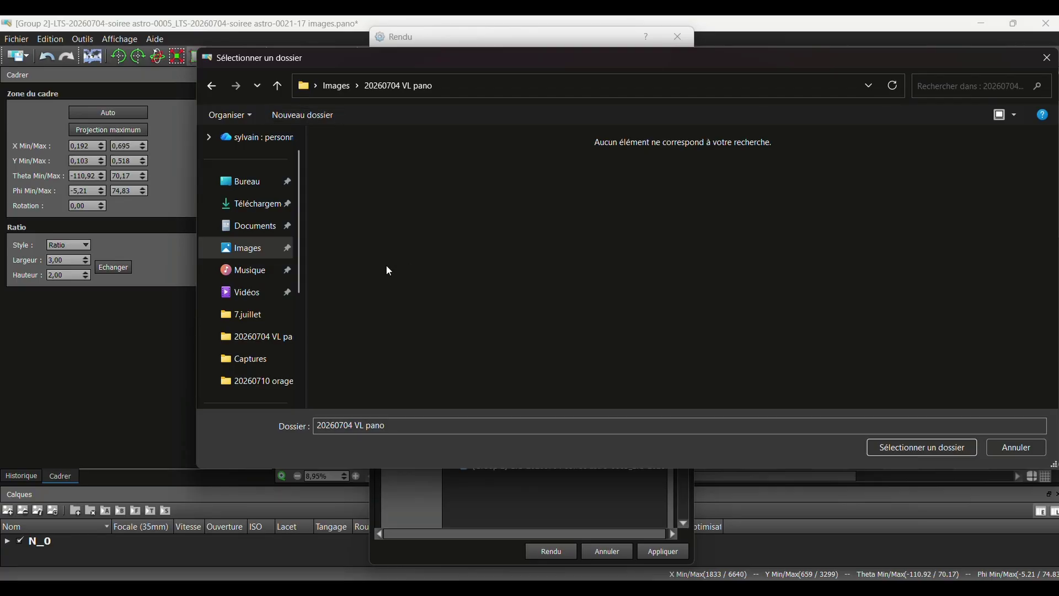
left_click(214, 87)
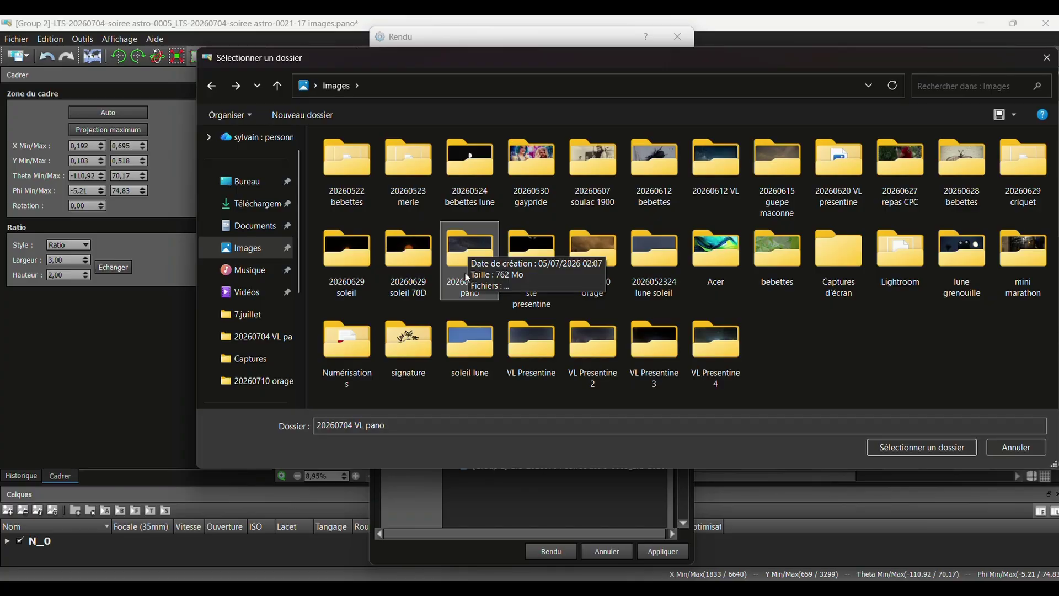
double_click(838, 161)
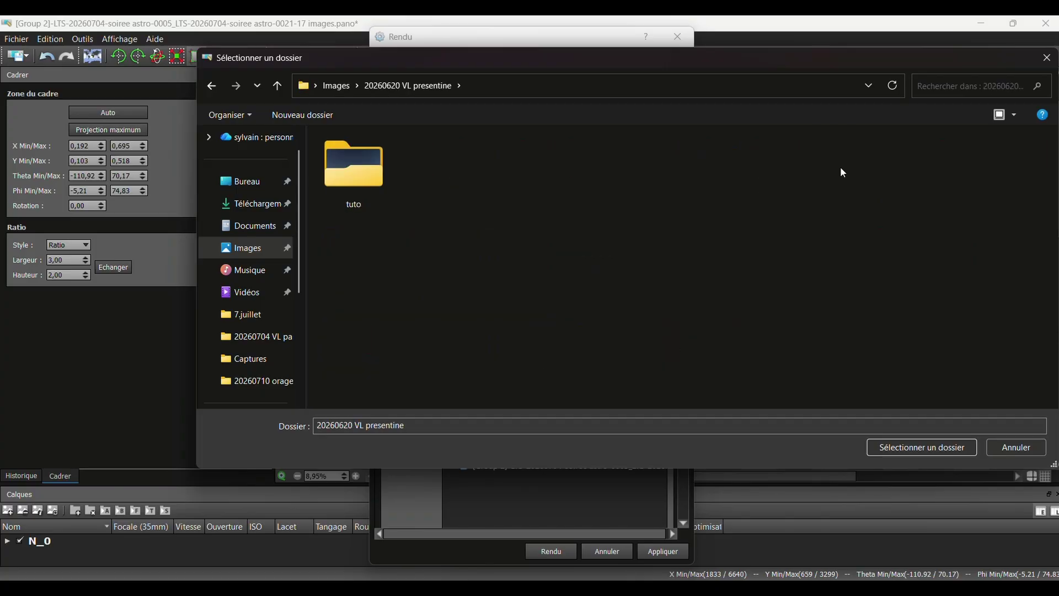
double_click(359, 167)
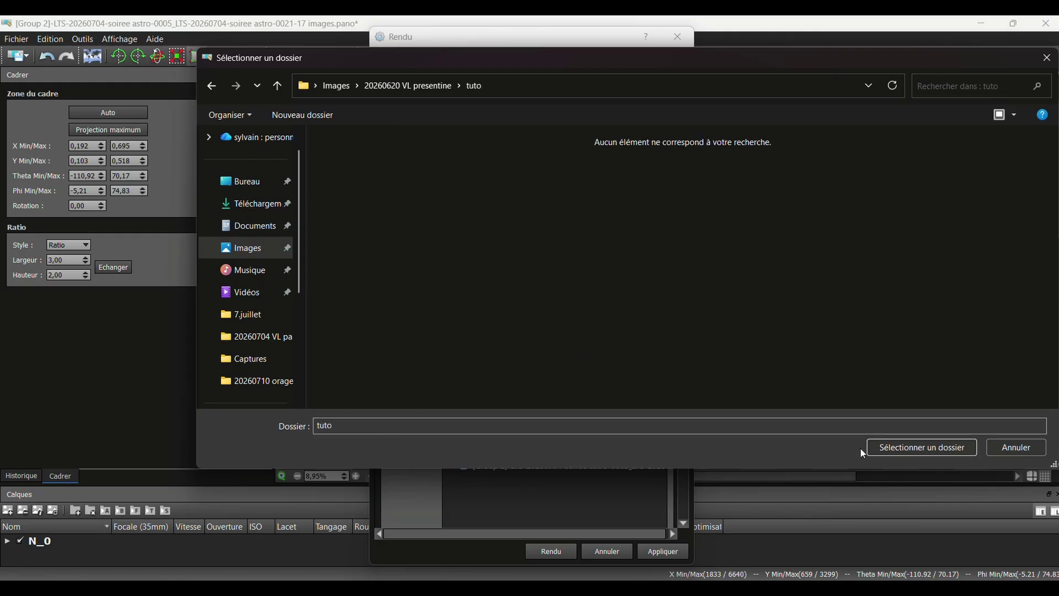
left_click(922, 448)
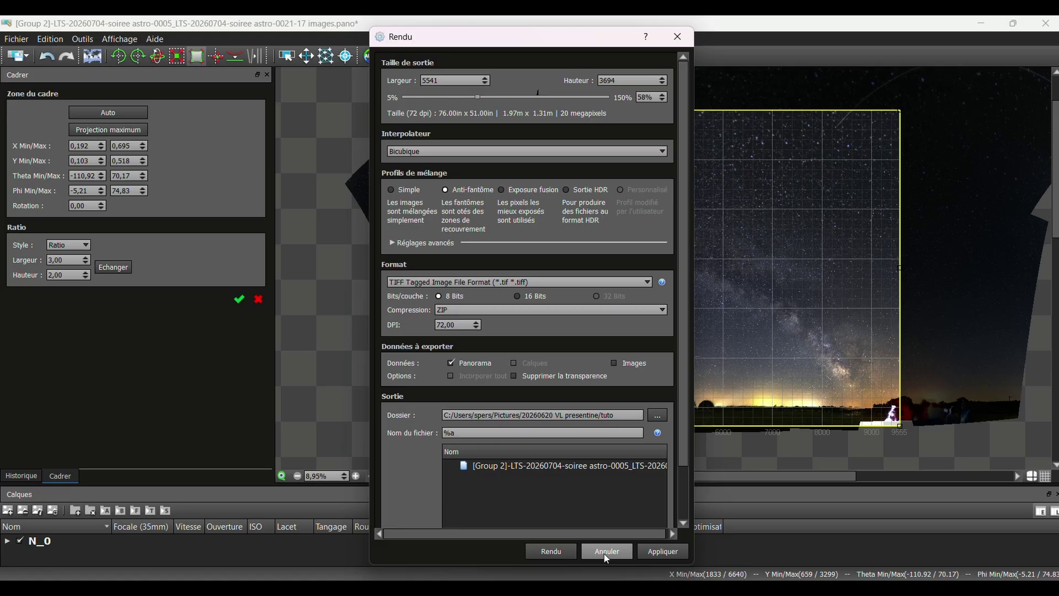
left_click(548, 551)
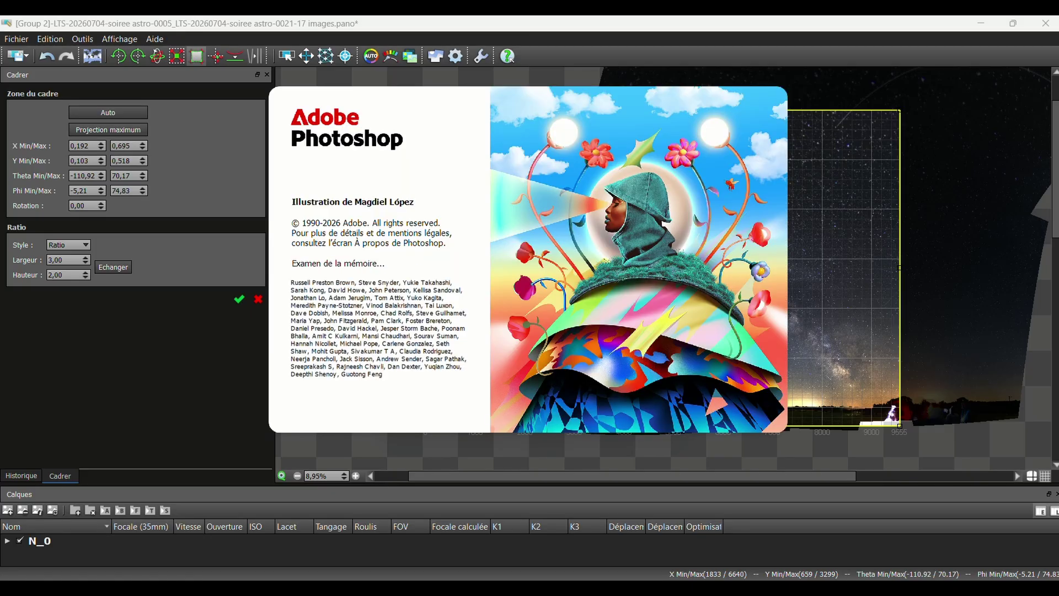
Switch to Photoshop and open the rendered 17-image panorama TIFF from Images/20260620 VL presentine/tuto.
mouse_move(640, 588)
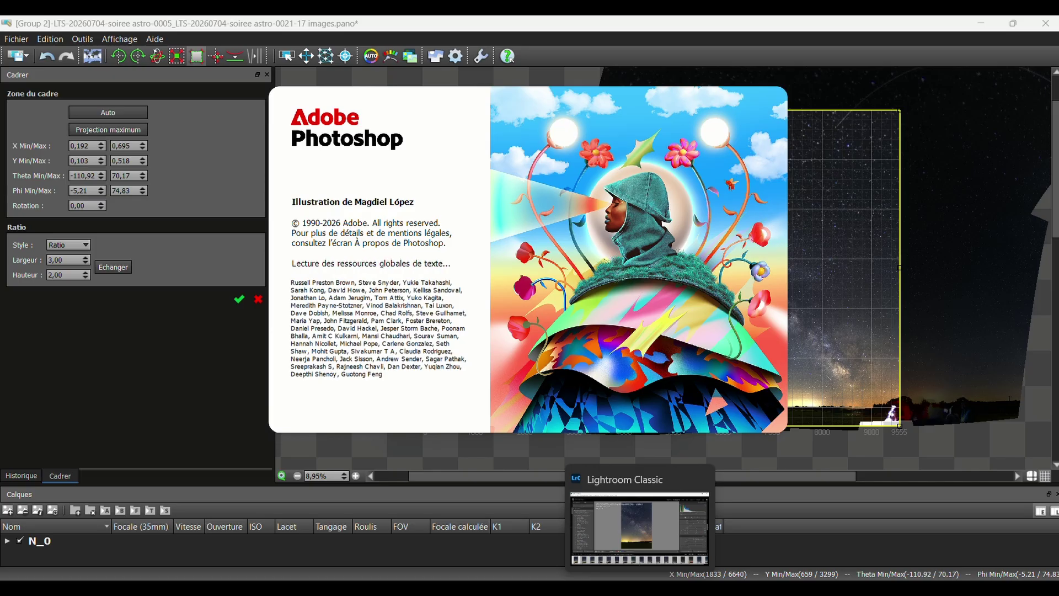
mouse_move(701, 587)
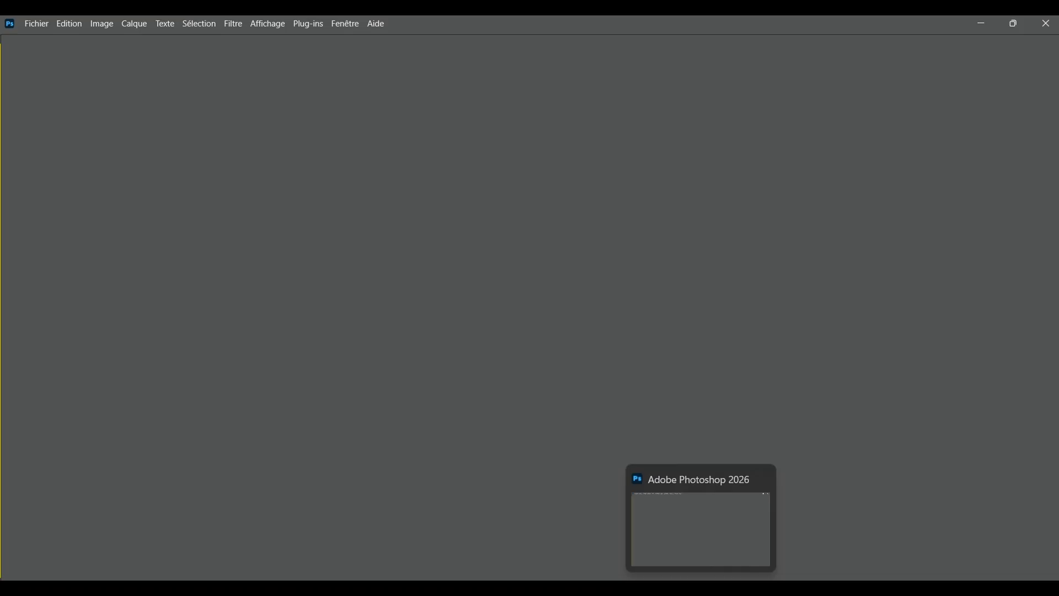
left_click(39, 29)
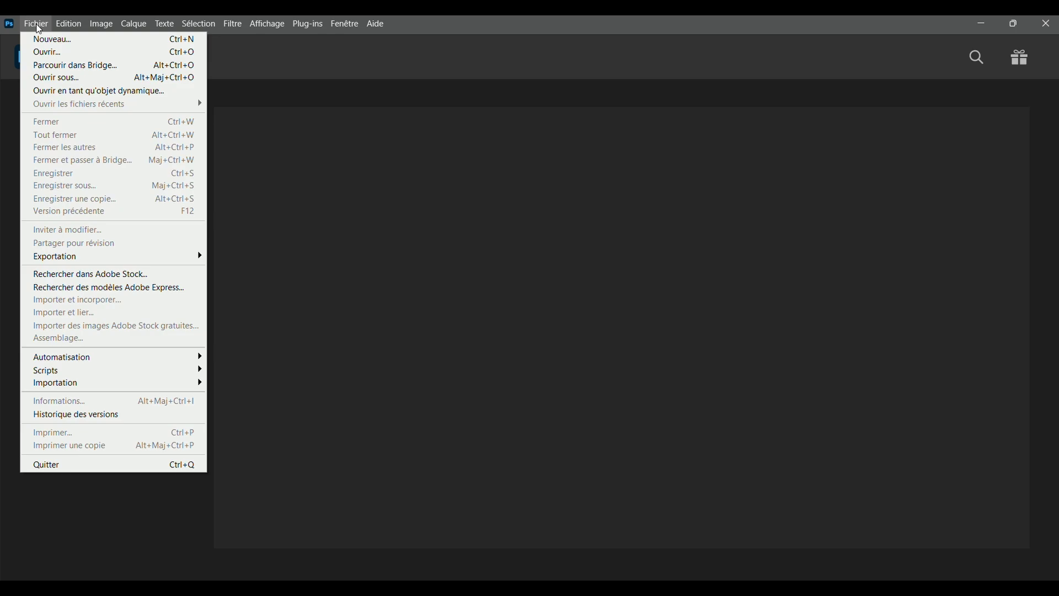
left_click(47, 54)
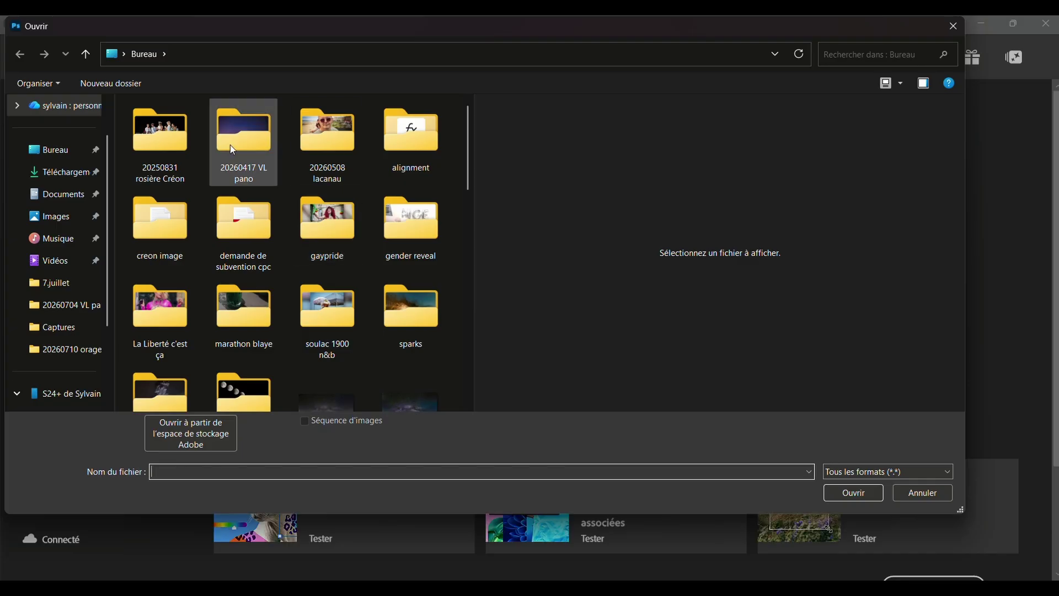
double_click(240, 141)
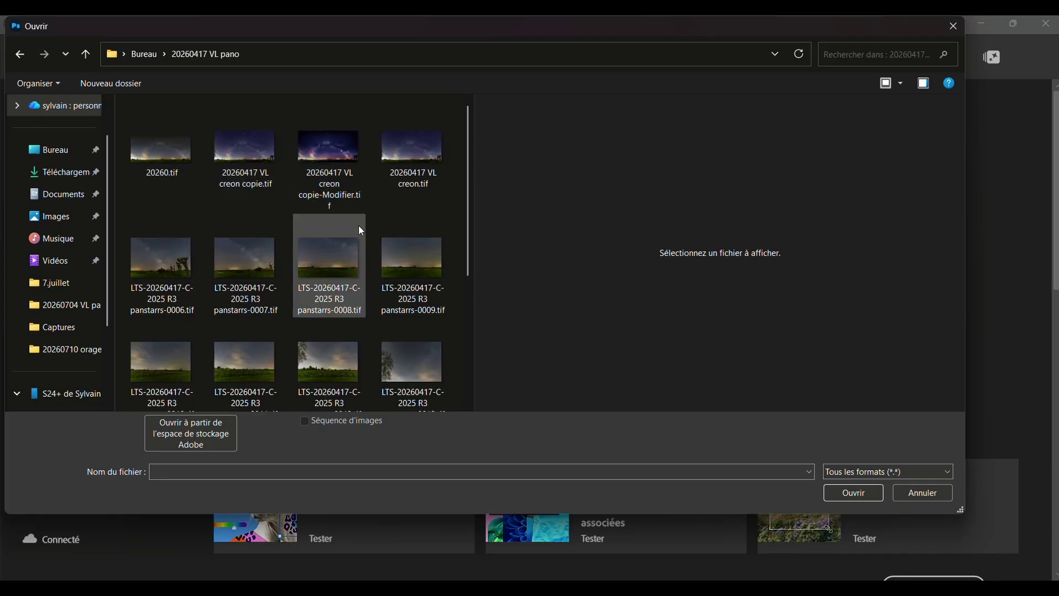
scroll(358, 227, "down", 2)
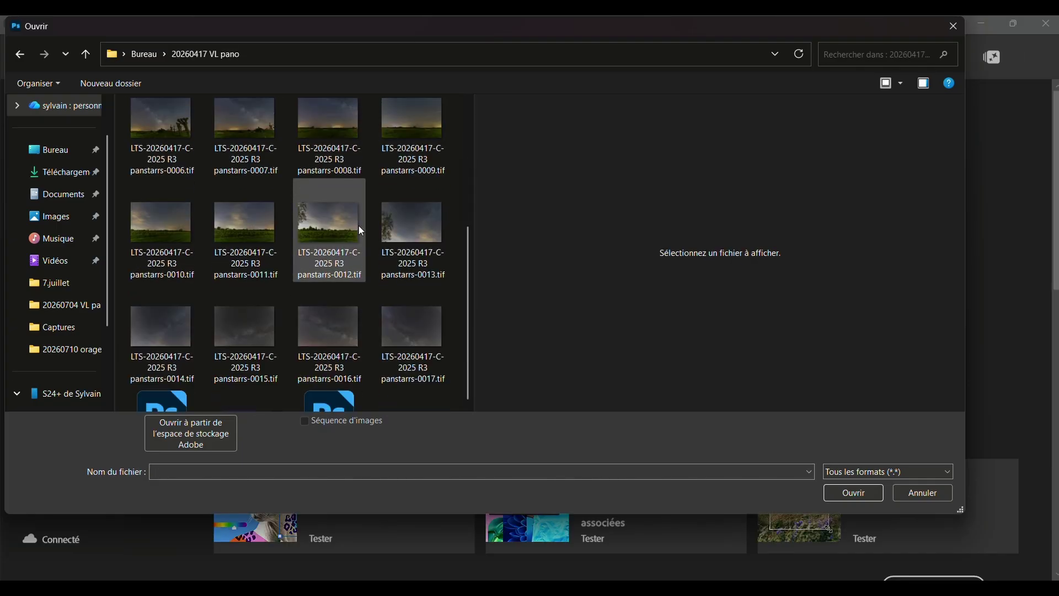
scroll(358, 226, "up", 2)
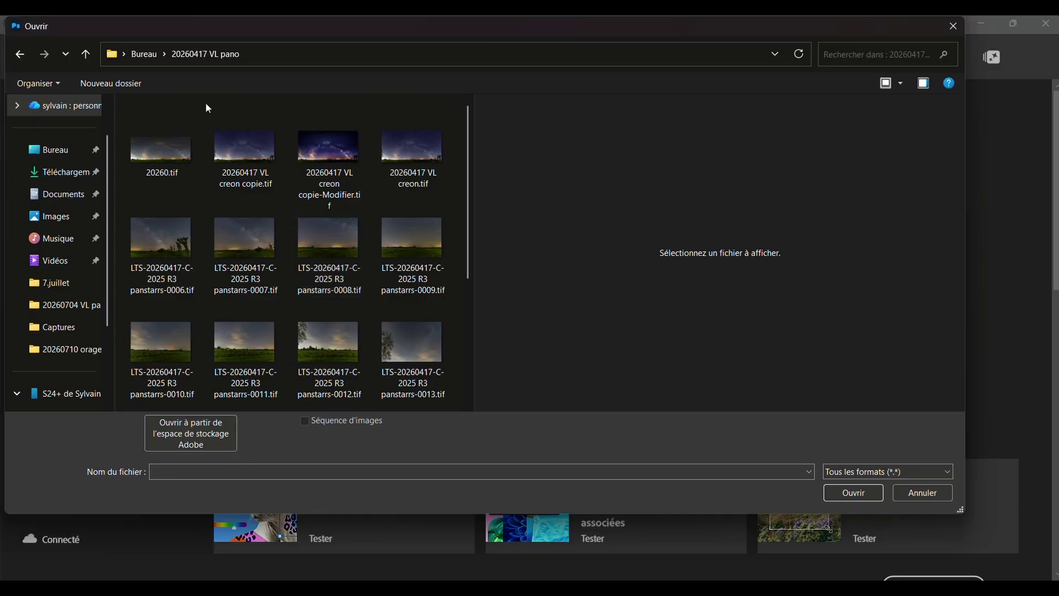
mouse_move(169, 167)
left_click(52, 216)
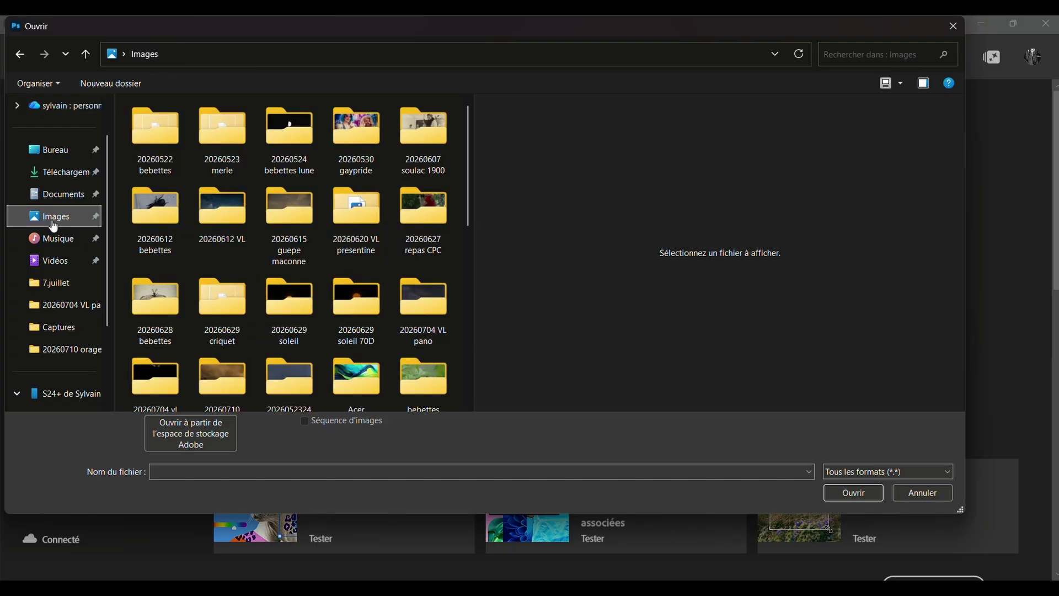
double_click(356, 214)
double_click(157, 138)
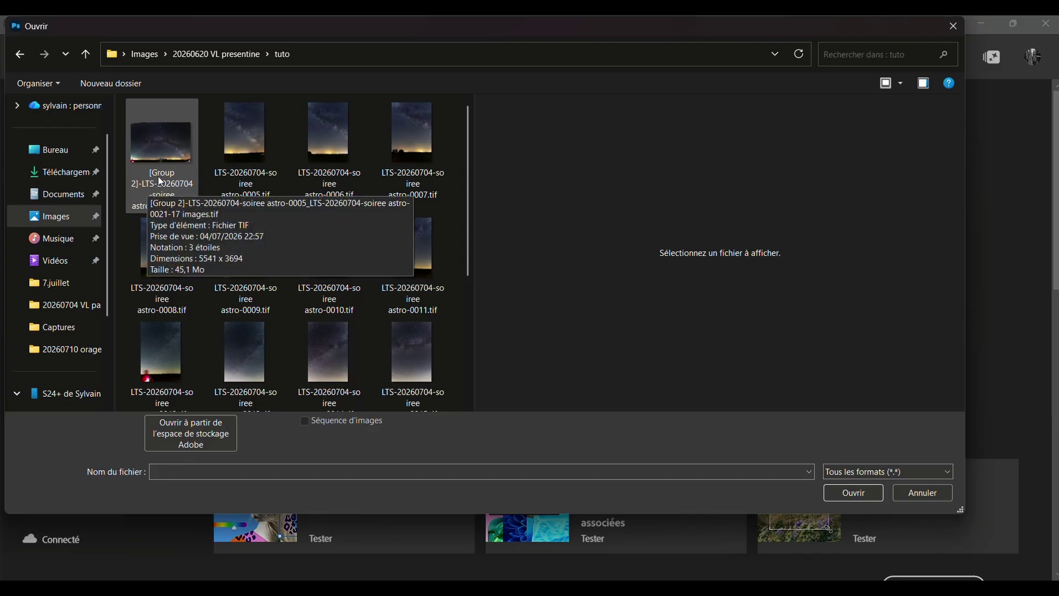
double_click(164, 136)
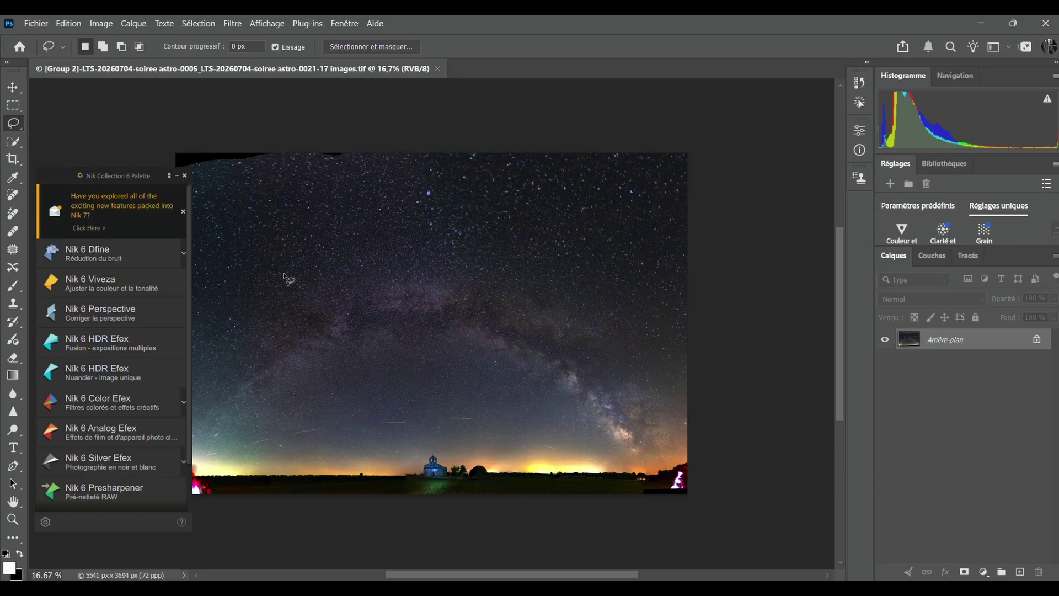
Close the Nik Collection palette, then lasso the black upper-left corner of the panorama and replace it using Firefly Generative Fill without a prompt.
left_click(185, 175)
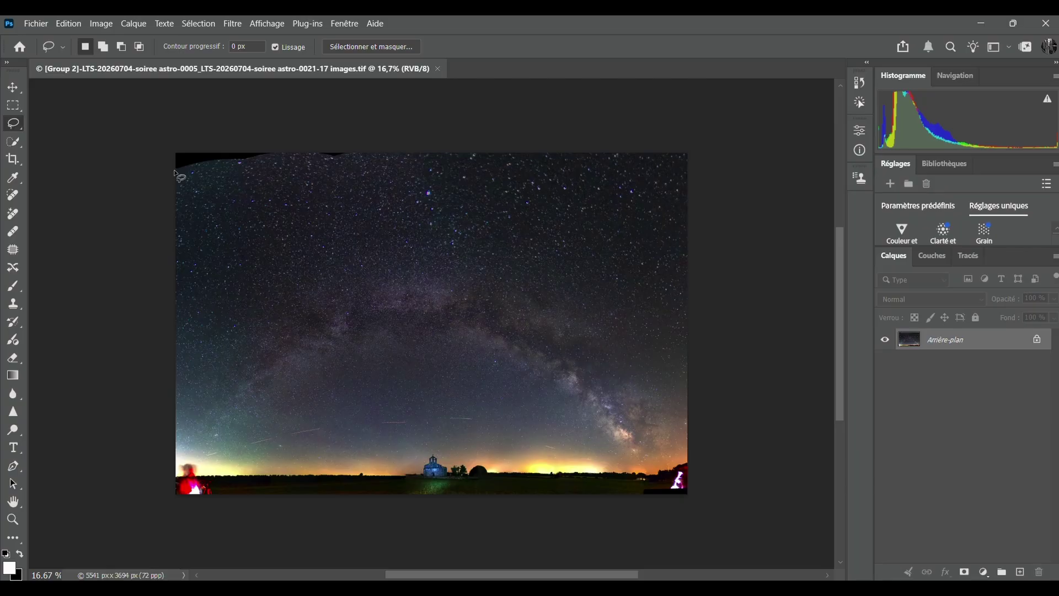
mouse_move(174, 173)
left_mouse_down()
mouse_move(269, 159)
mouse_move(280, 146)
mouse_move(160, 133)
left_mouse_up()
key("BackSpace")
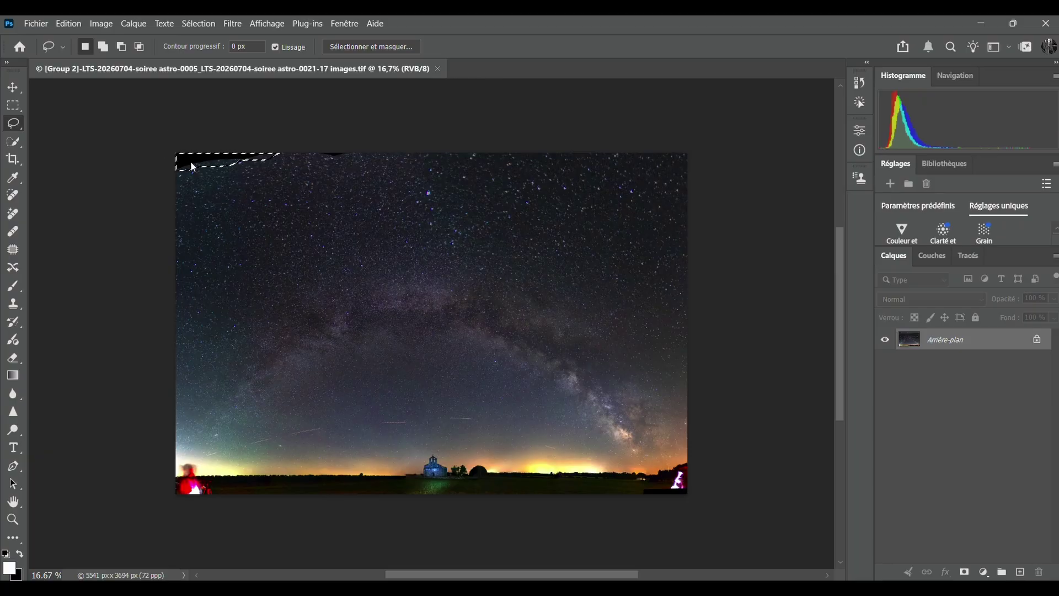
right_click(192, 166)
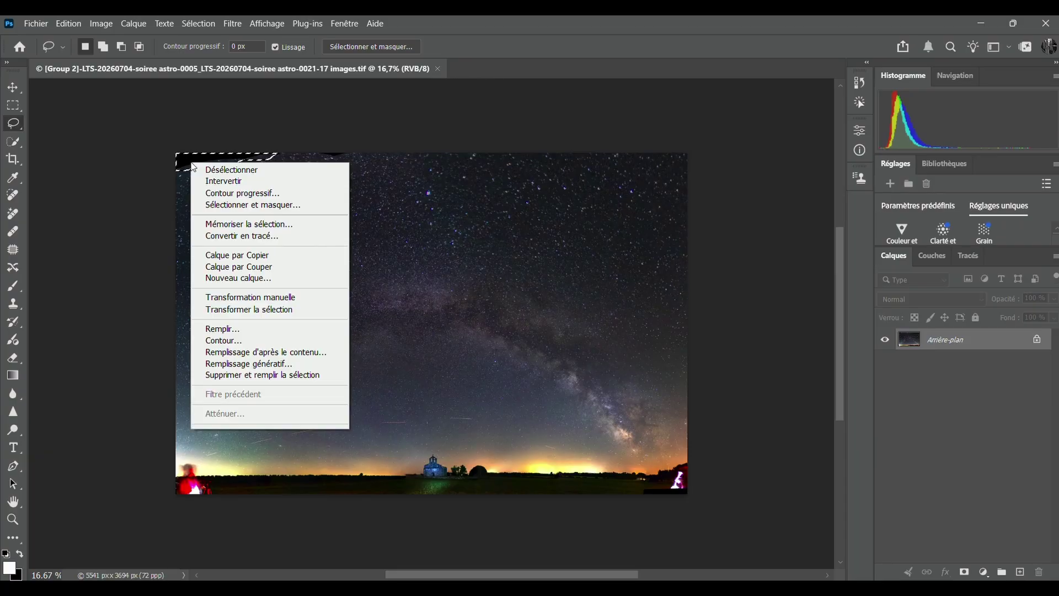
left_click(269, 365)
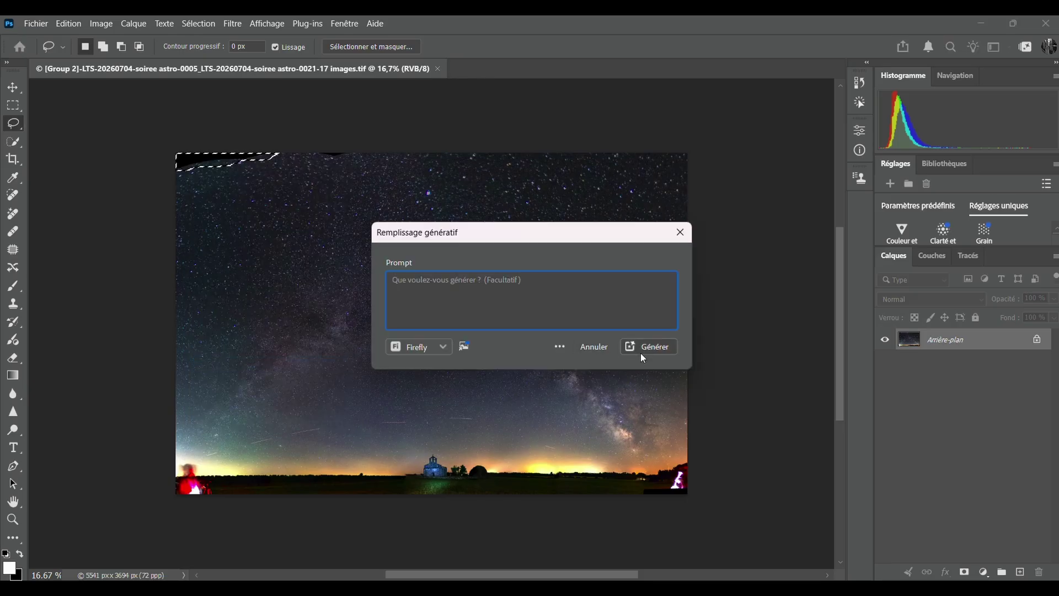
left_click(658, 347)
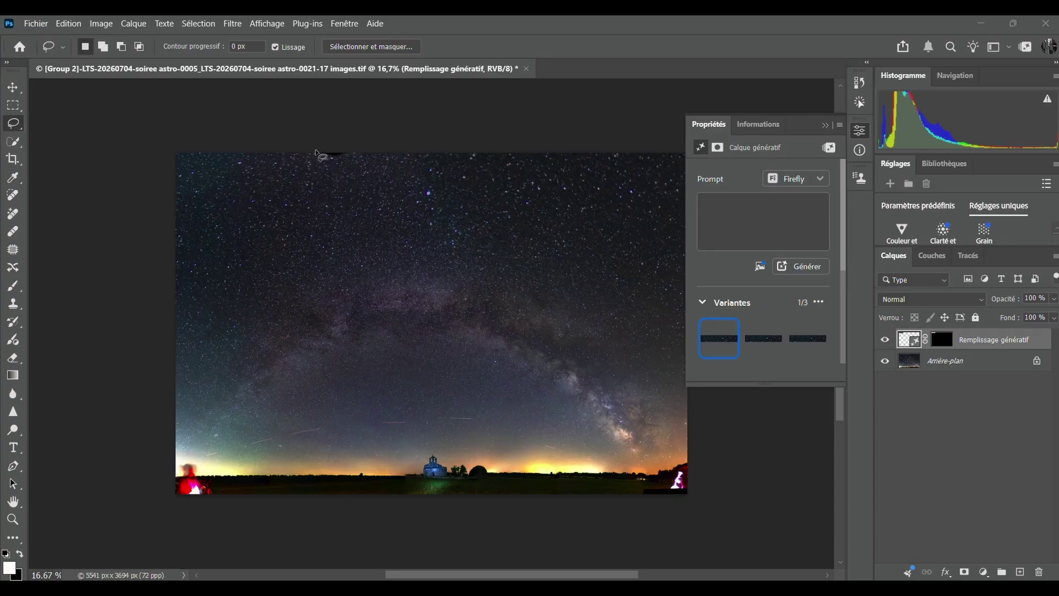
Lasso the small black gap along the sky's top edge and replace it using Generative Fill without a prompt.
mouse_move(316, 152)
left_mouse_down()
mouse_move(348, 151)
mouse_move(319, 153)
left_mouse_up()
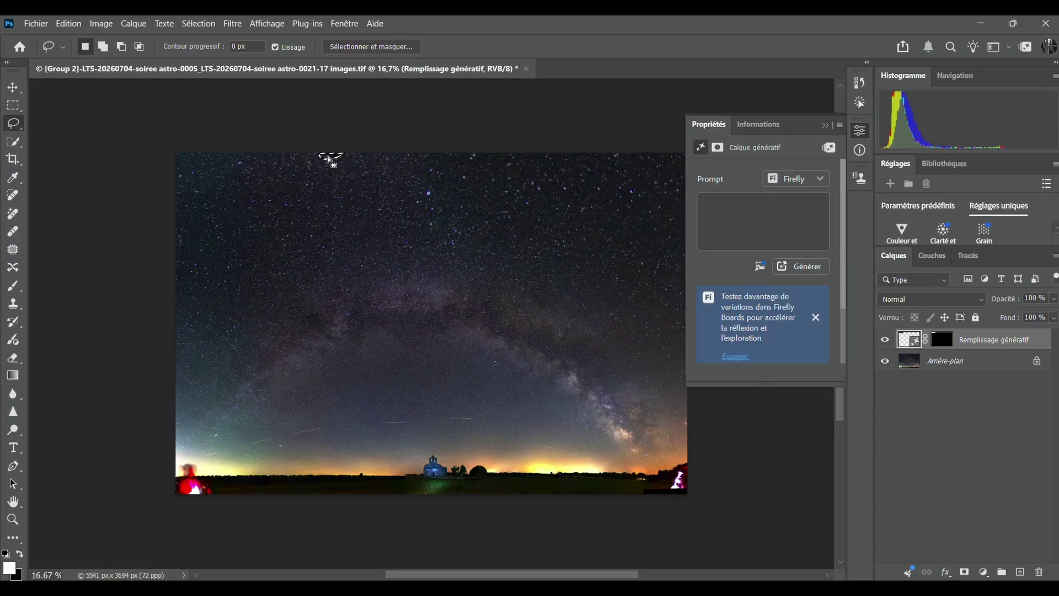
right_click(328, 159)
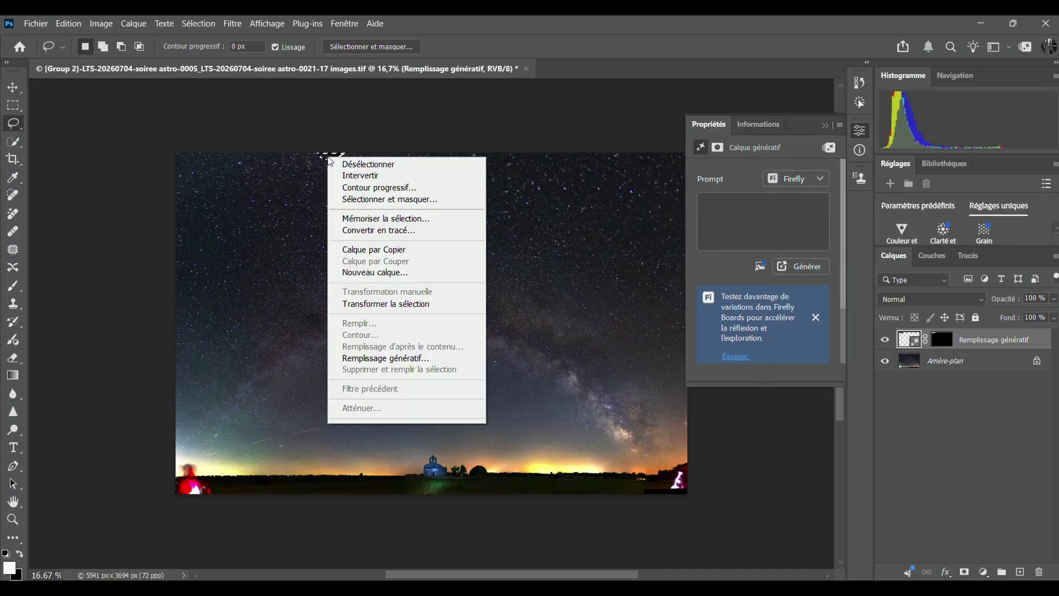
left_click(374, 358)
left_click(670, 351)
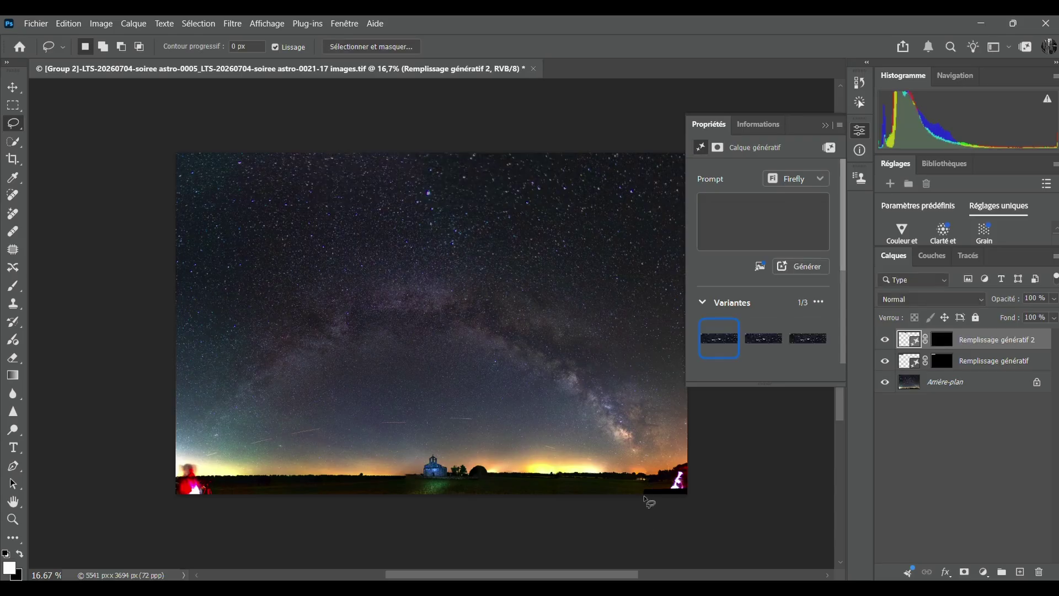
Lasso the black strip in the panorama's lower-right corner and replace it using Generative Fill without a prompt.
mouse_move(642, 494)
left_mouse_down()
mouse_move(691, 488)
mouse_move(697, 503)
mouse_move(648, 512)
mouse_move(645, 496)
left_mouse_up()
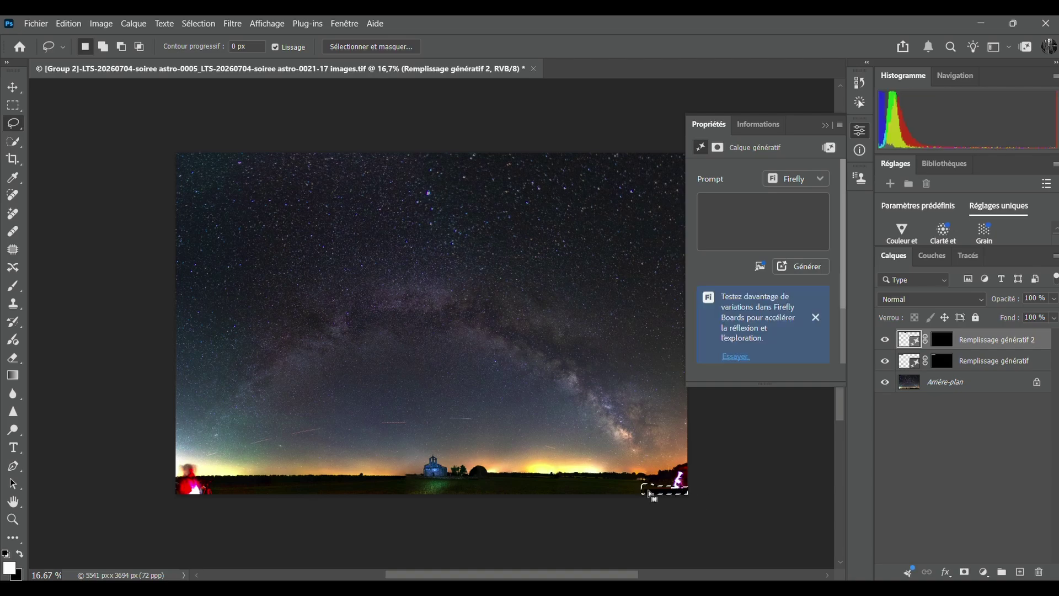
right_click(644, 495)
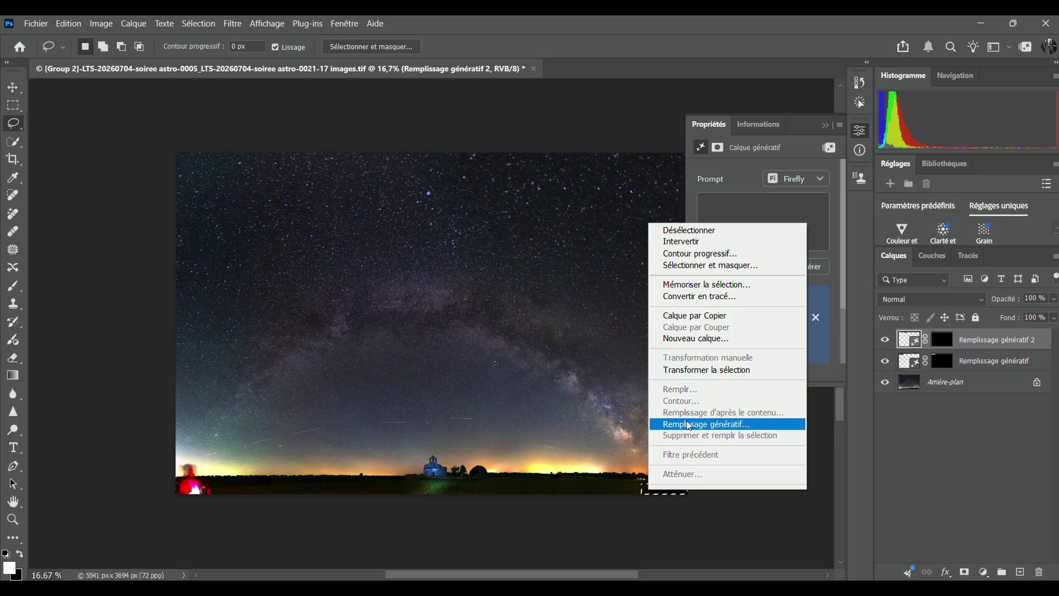
left_click(689, 424)
left_click(647, 348)
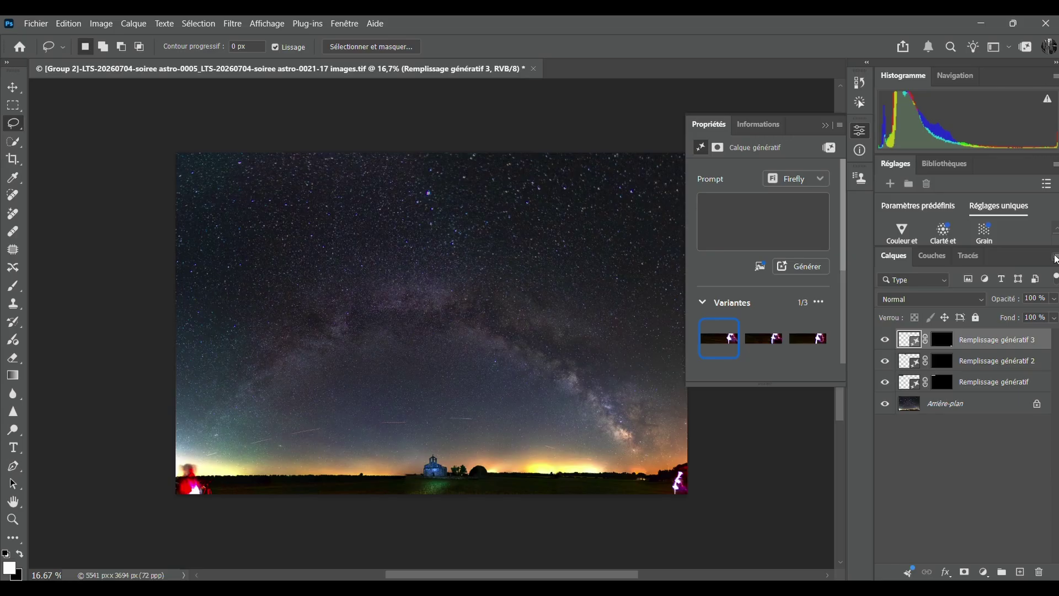
Flatten the generative fill layers into the background and collapse the layer properties.
left_click(1054, 256)
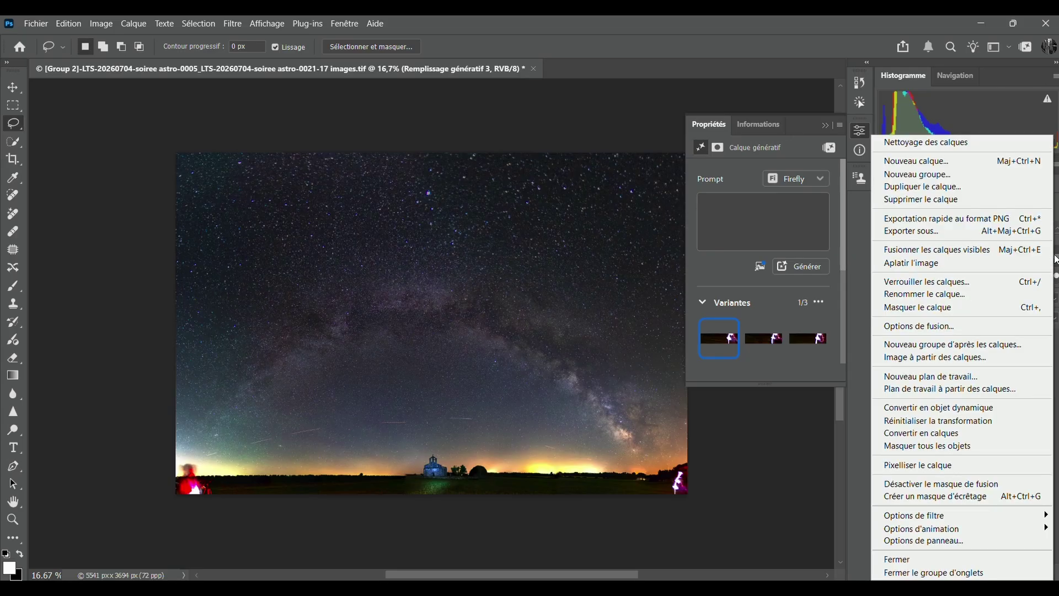
left_click(924, 265)
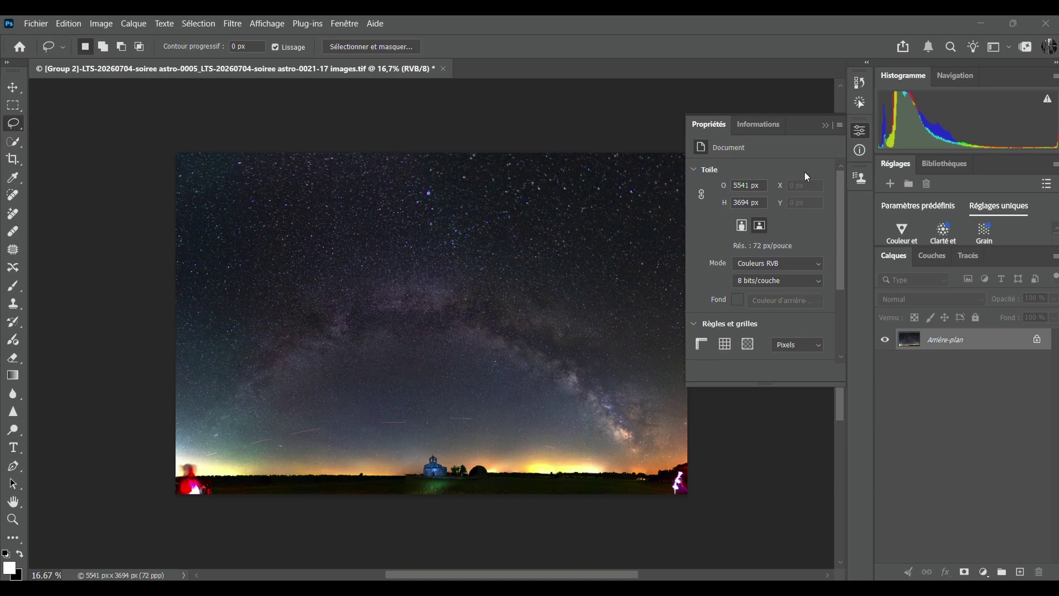
left_click(826, 125)
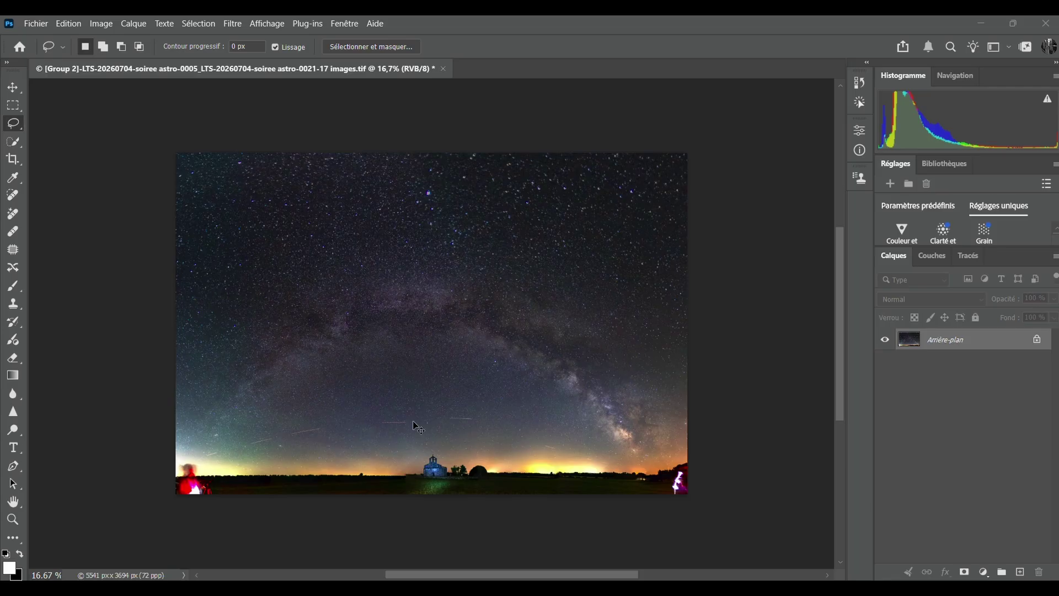
Retouch the uneven horizon line just west of the chapel using the Remove tool with a brush size of 58.
key("ctrl+plus")
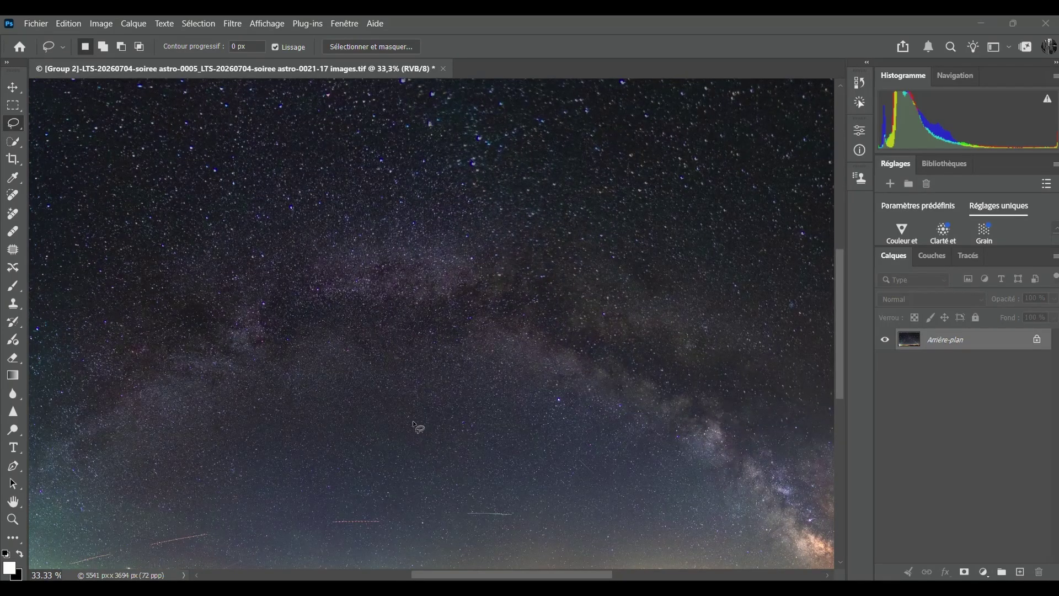
scroll(415, 426, "down", 5)
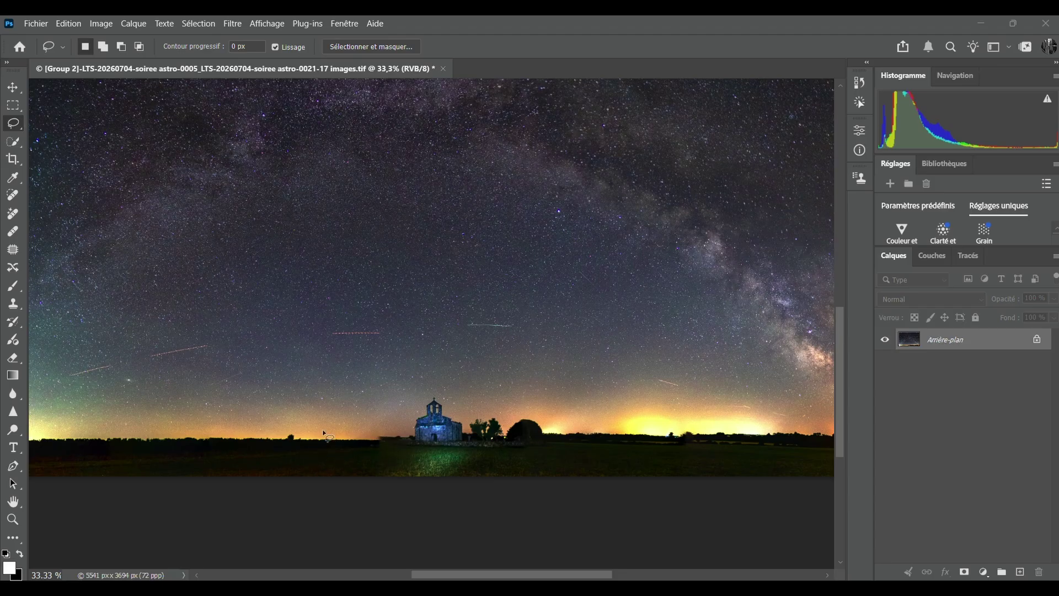
left_click(13, 213)
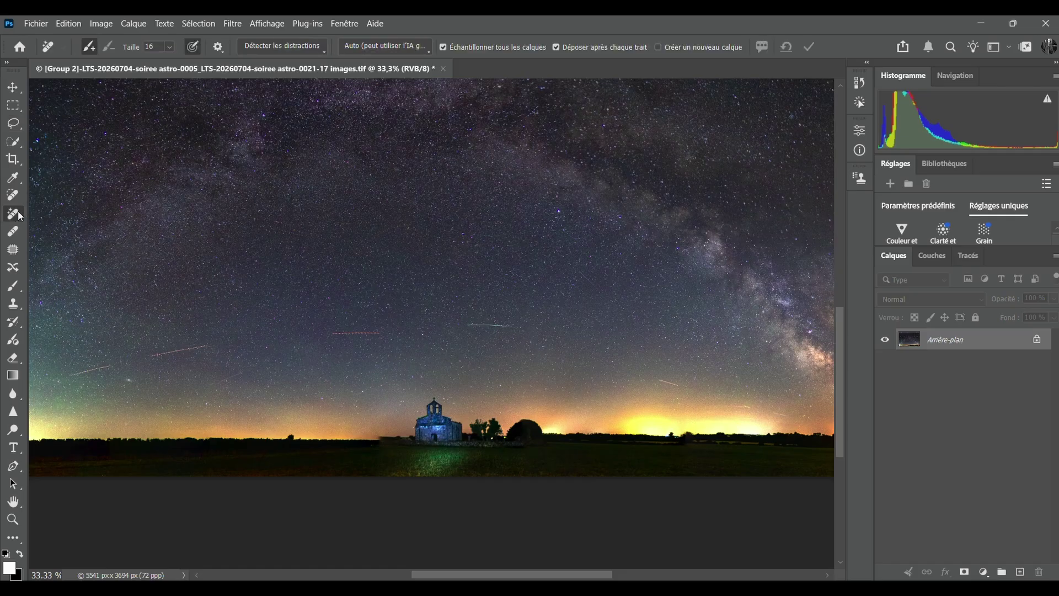
left_click(170, 46)
left_click(199, 63)
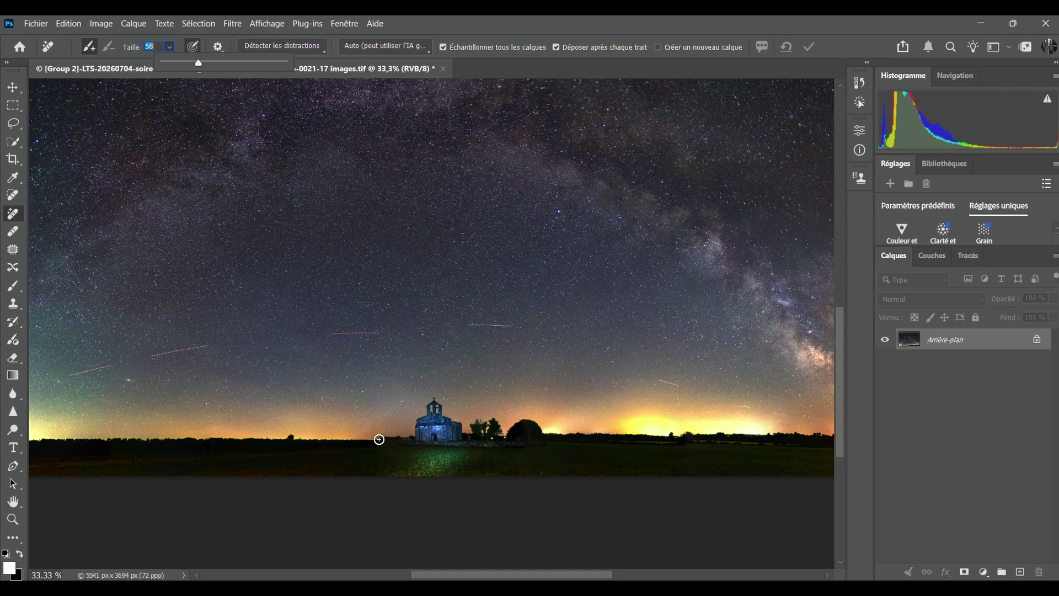
left_click(377, 439)
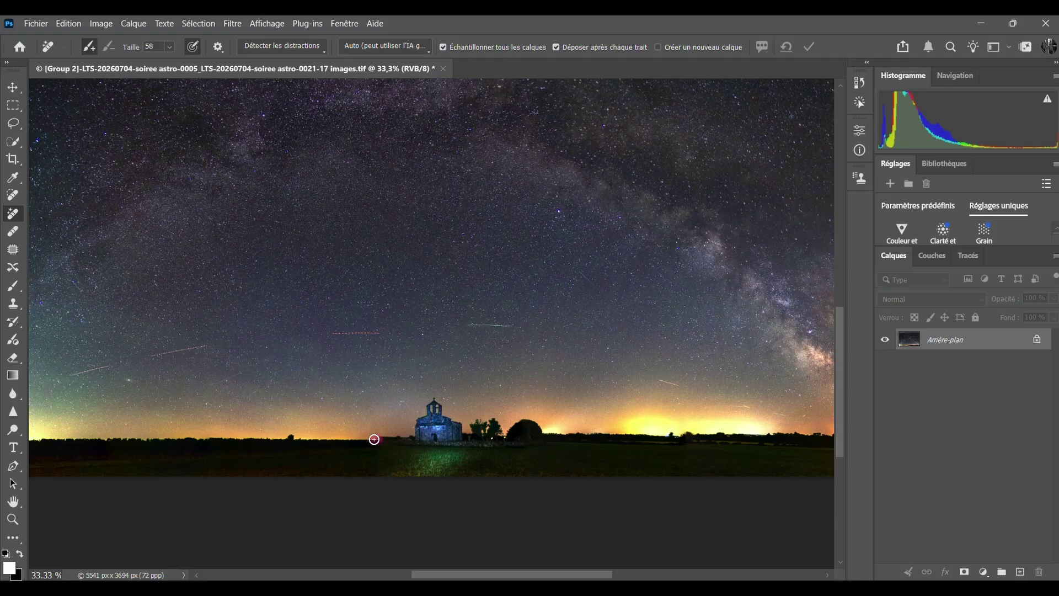
left_click(374, 439)
left_click(373, 438)
Open the panorama in the Camera Raw Filter and apply the automatic tone and colour adjustments.
scroll(620, 427, "left", 5)
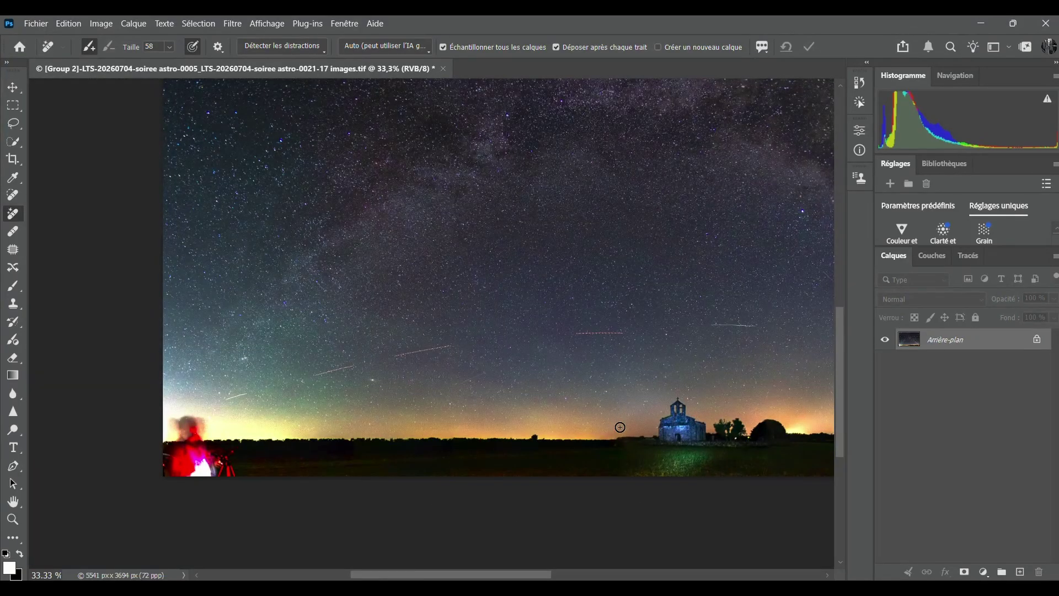
scroll(620, 427, "right", 9)
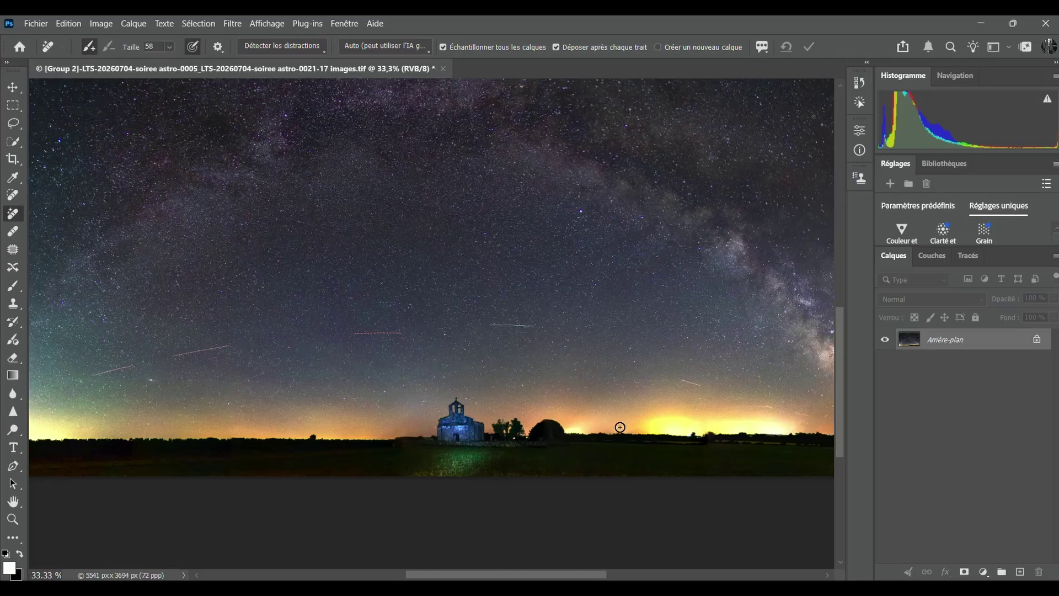
scroll(620, 427, "right", 1)
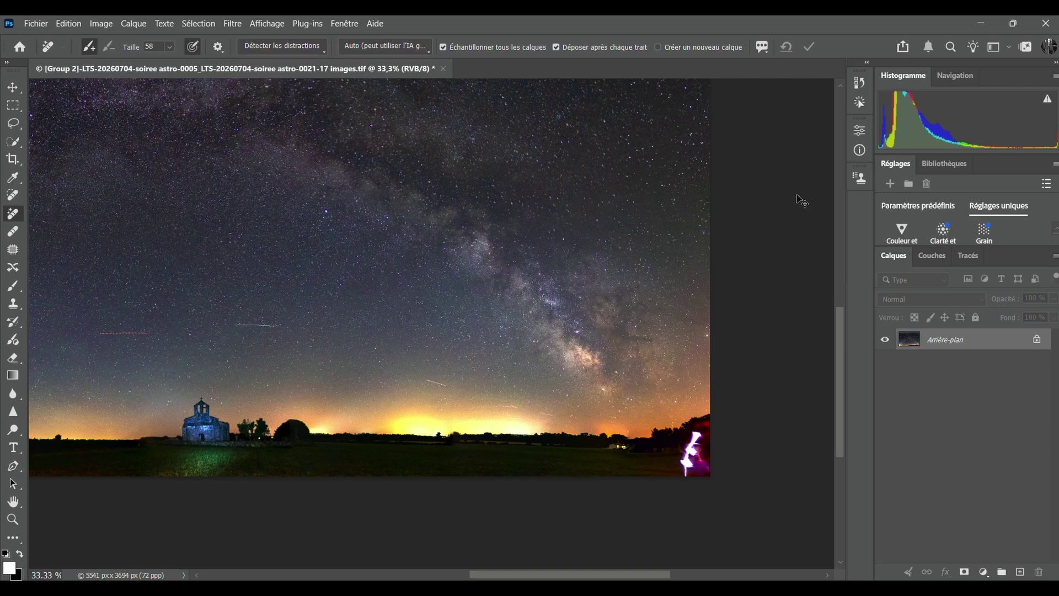
key("ctrl+minus")
key("ctrl+minus")
key("ctrl+minus")
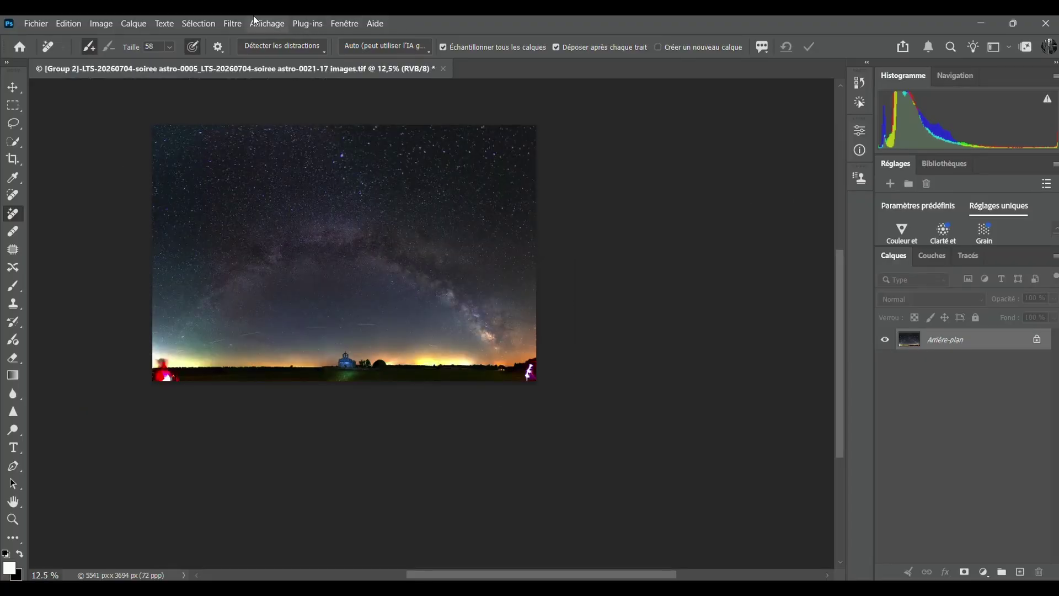
left_click(232, 23)
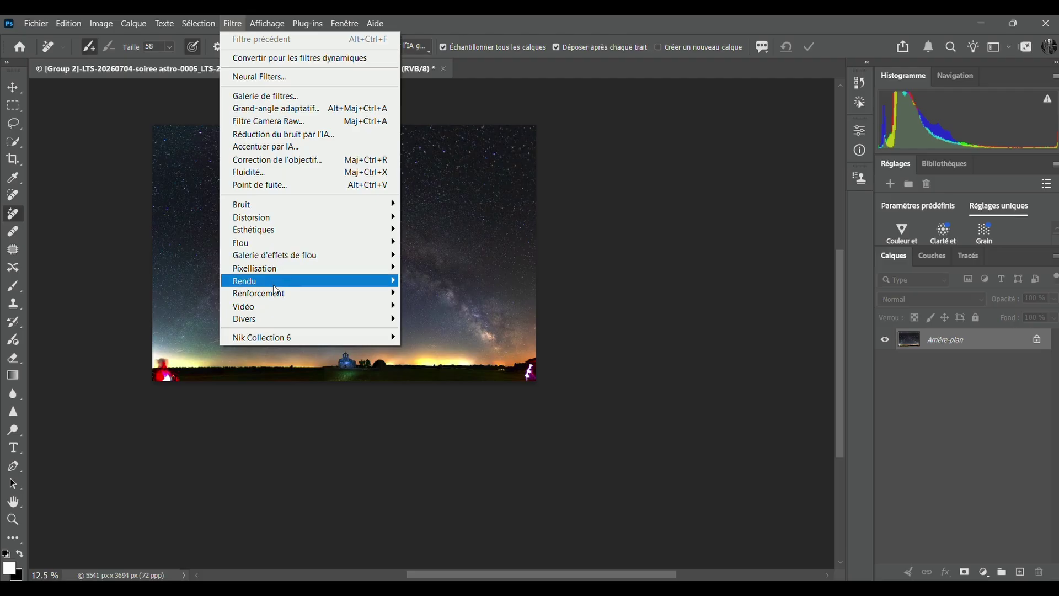
left_click(262, 123)
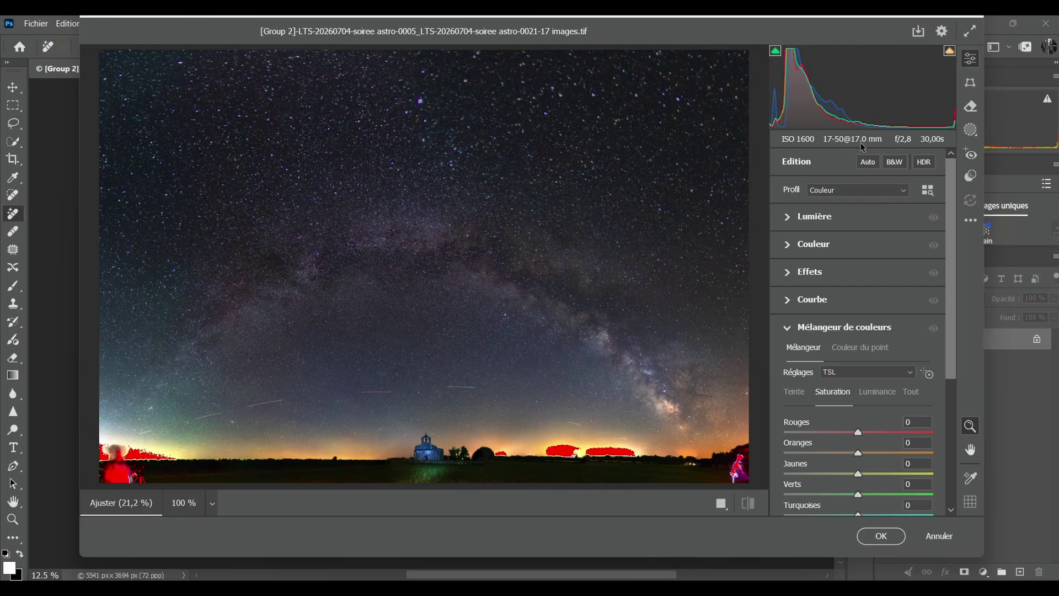
left_click(872, 165)
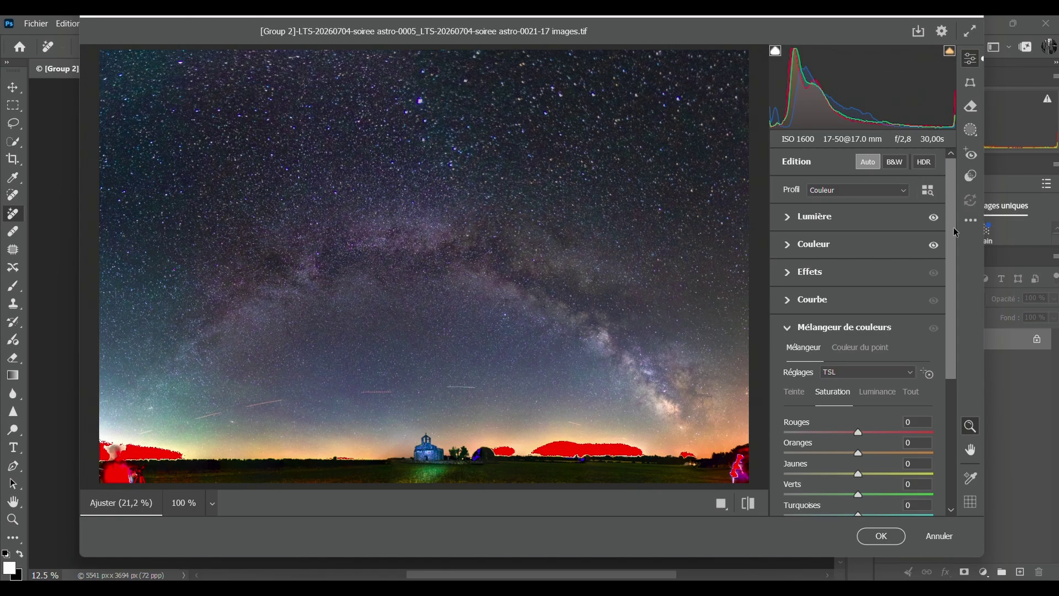
left_click_drag(952, 232, 968, 365)
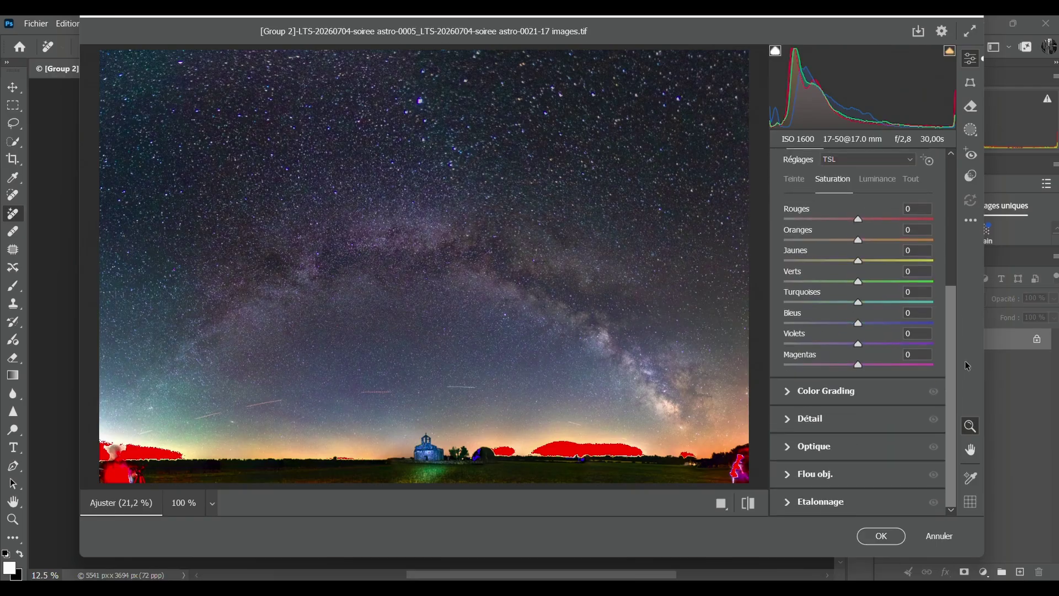
left_click(786, 445)
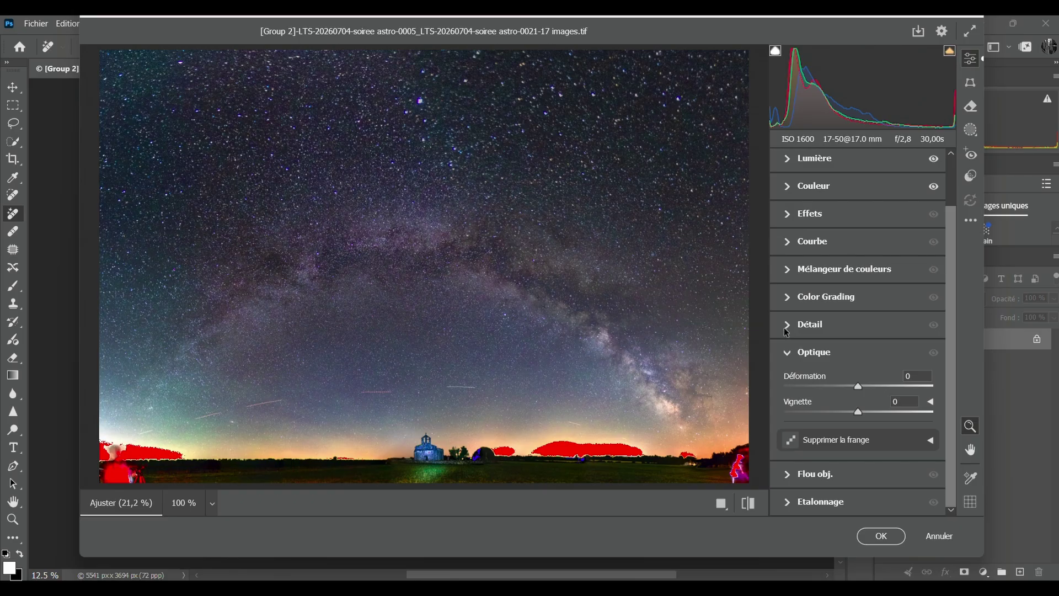
left_click(786, 354)
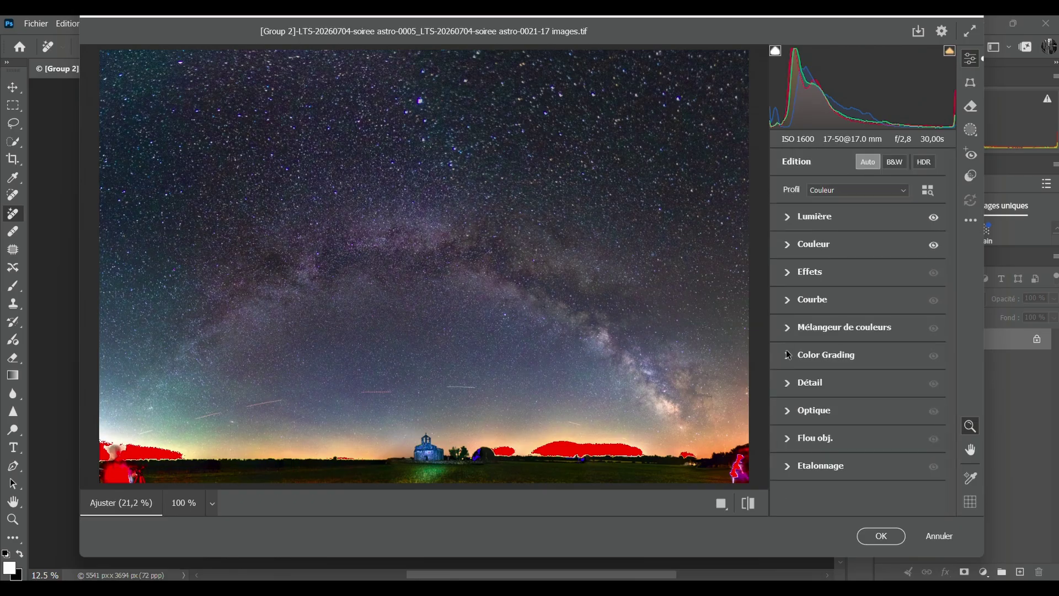
left_click(788, 385)
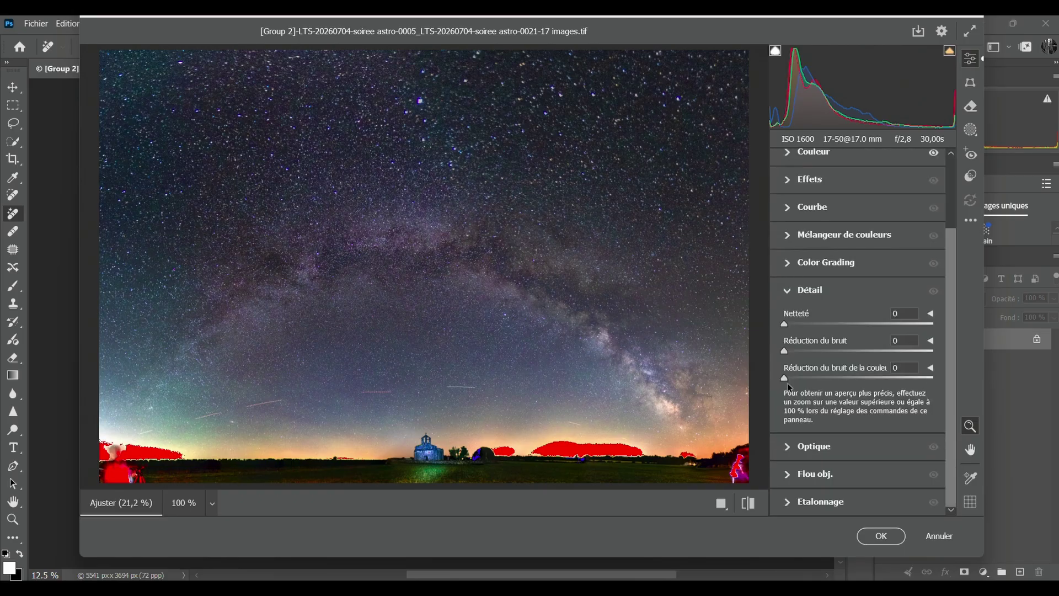
left_click(787, 288)
left_click(789, 273)
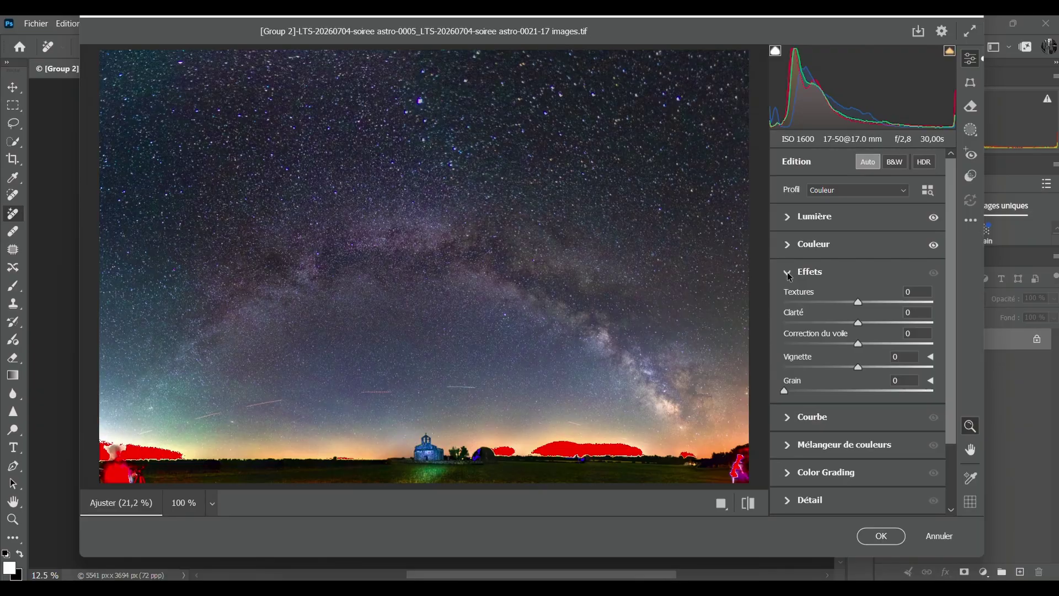
left_click(789, 274)
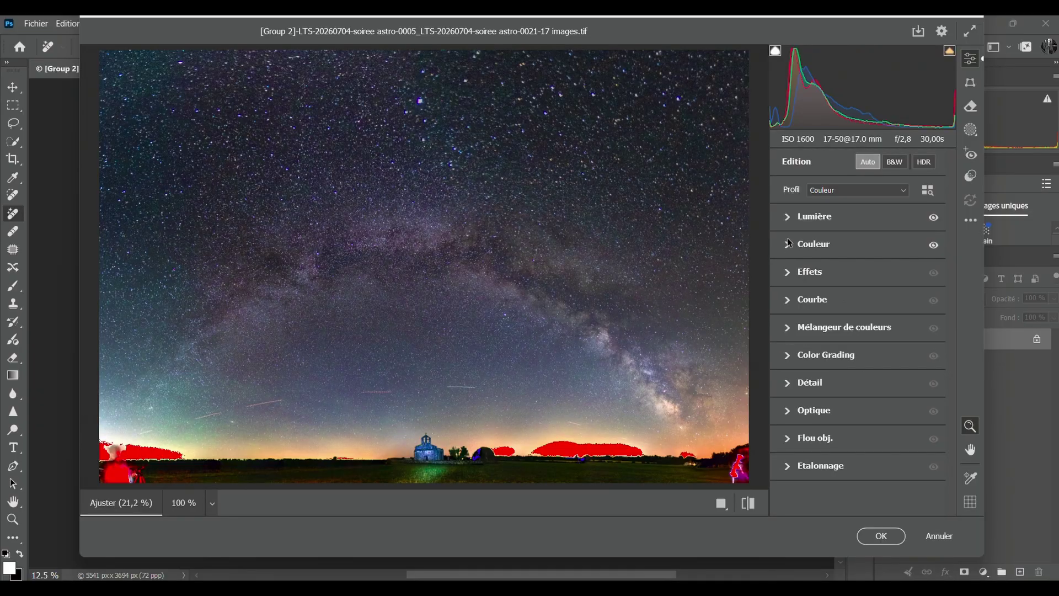
Flatten the point curve by lowering the white point's output to 238 and raising the black point's output to 8.
left_click(789, 299)
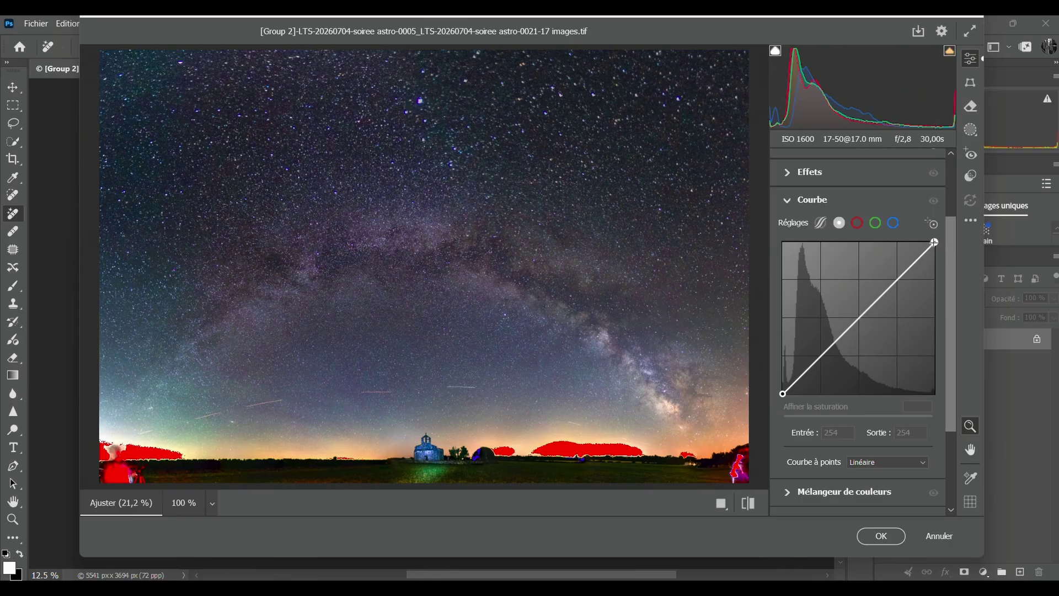
left_click(933, 242)
left_click_drag(934, 242, 949, 256)
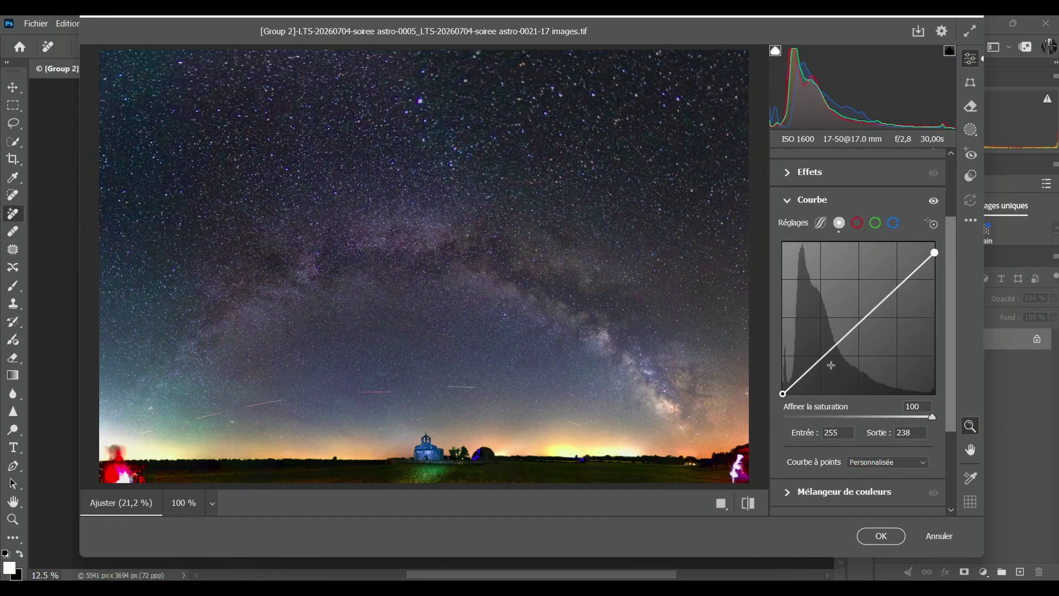
left_click_drag(782, 393, 782, 389)
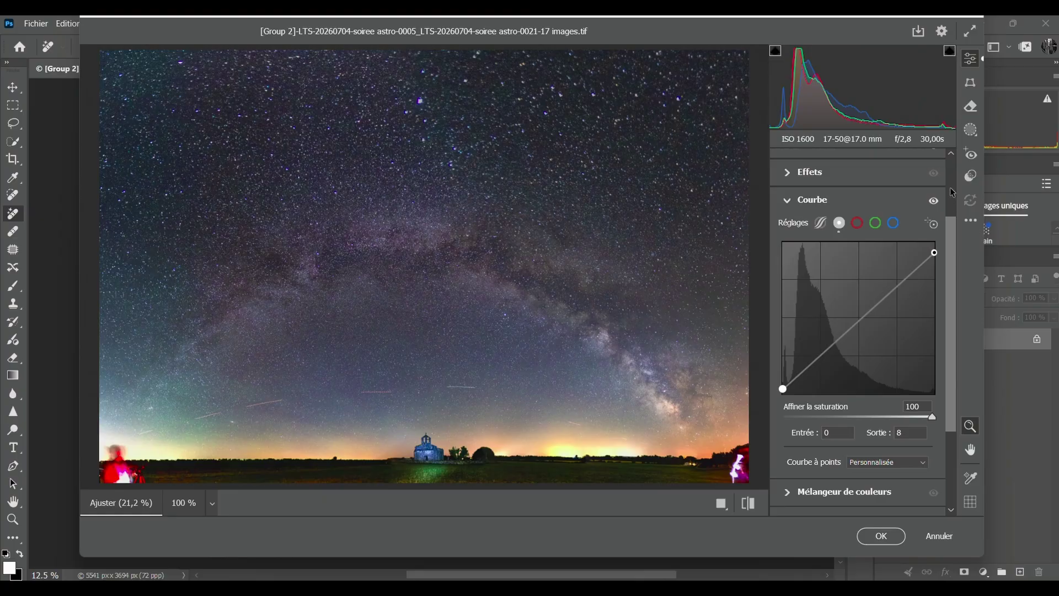
Set the light adjustments to Contrast +50, Highlights -38 and Whites -7.
scroll(953, 221, "up", 3)
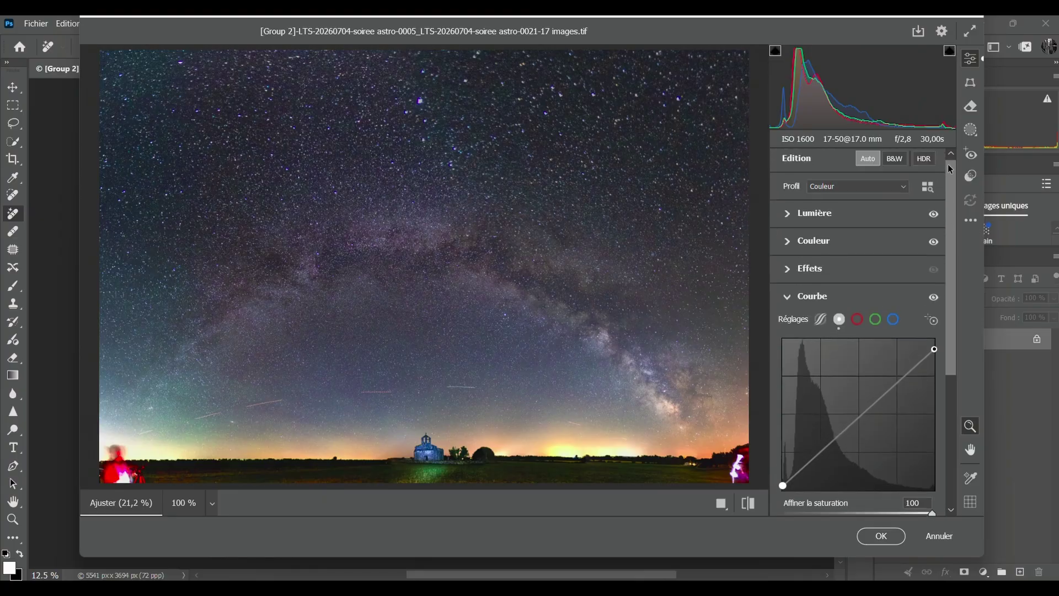
left_click(804, 219)
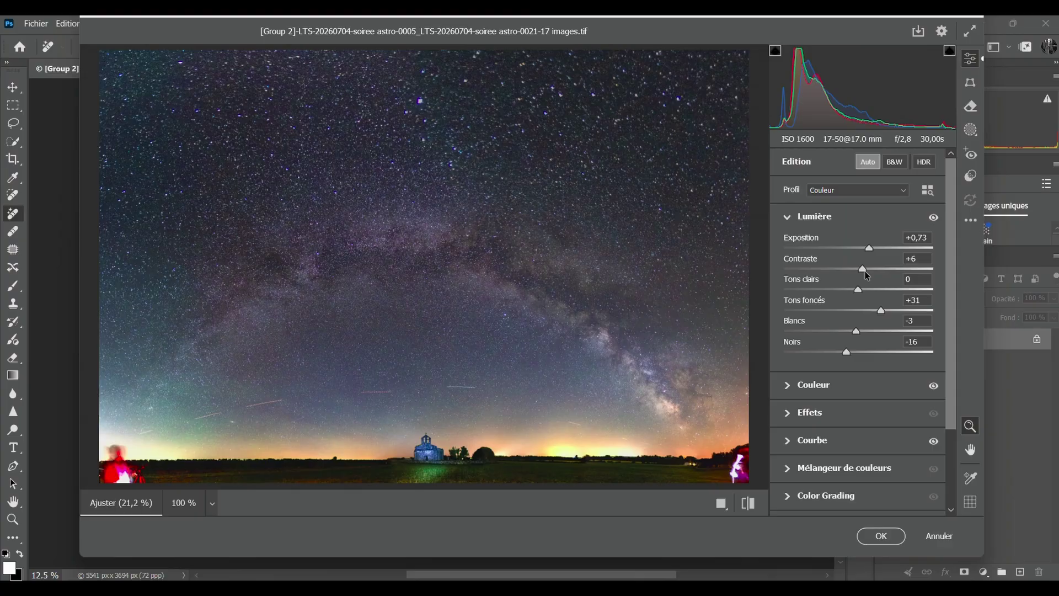
left_click_drag(864, 270, 829, 292)
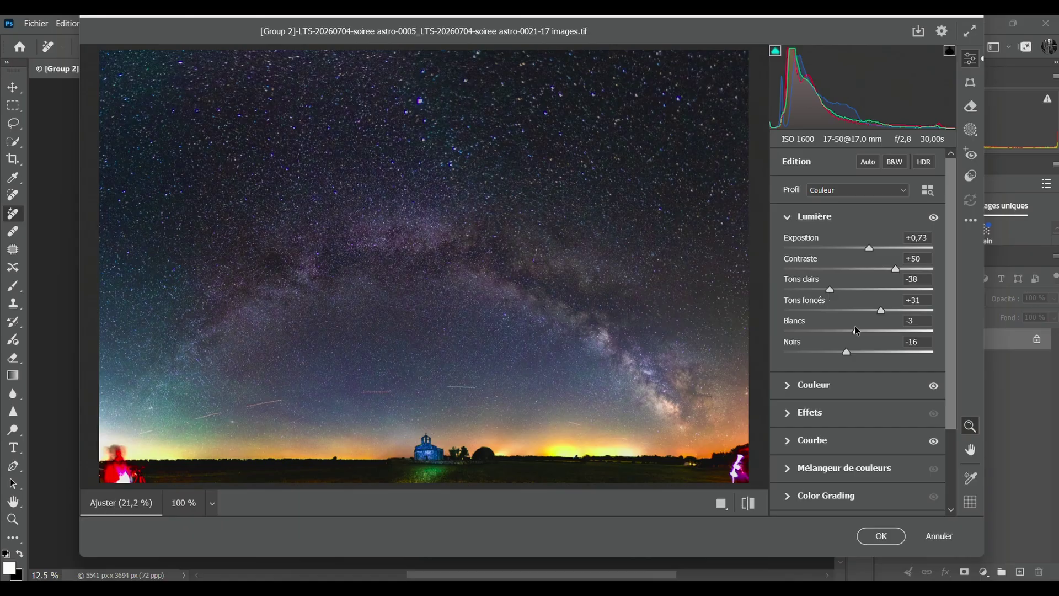
mouse_move(855, 331)
left_mouse_down()
mouse_move(844, 332)
mouse_move(854, 333)
left_mouse_up()
Set the effects to Clarity +30 and Dehaze +17 for the whole panorama.
scroll(884, 349, "down", 2)
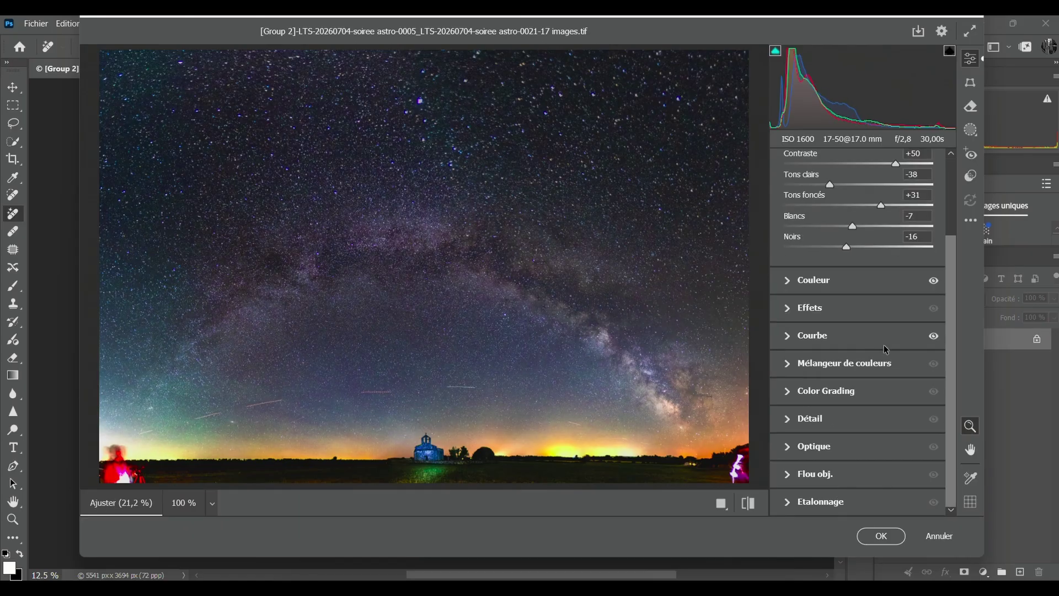
left_click(787, 309)
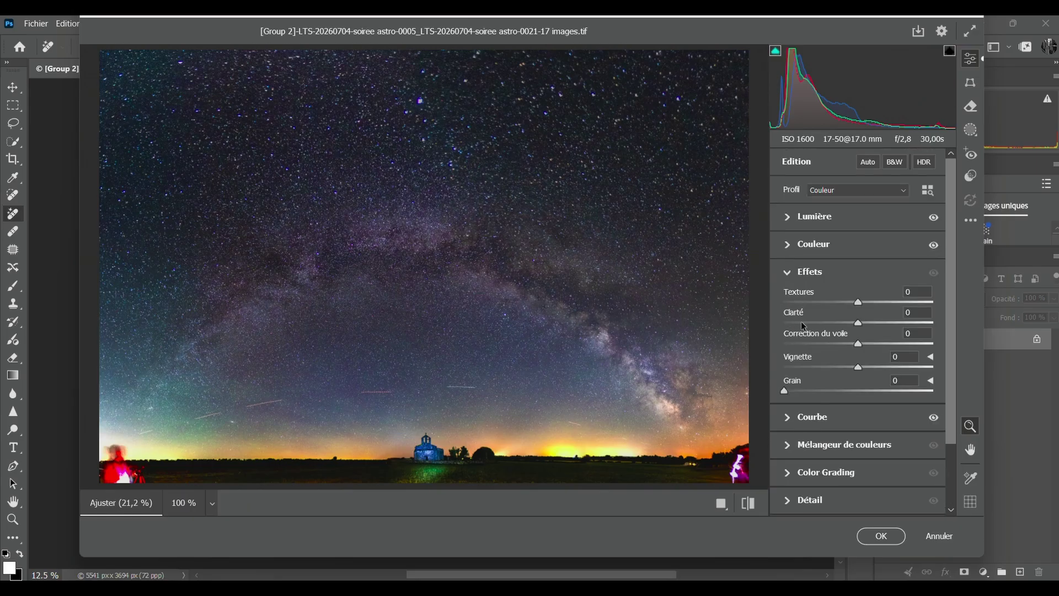
left_click(869, 322)
left_click_drag(870, 323, 871, 346)
left_click(868, 342)
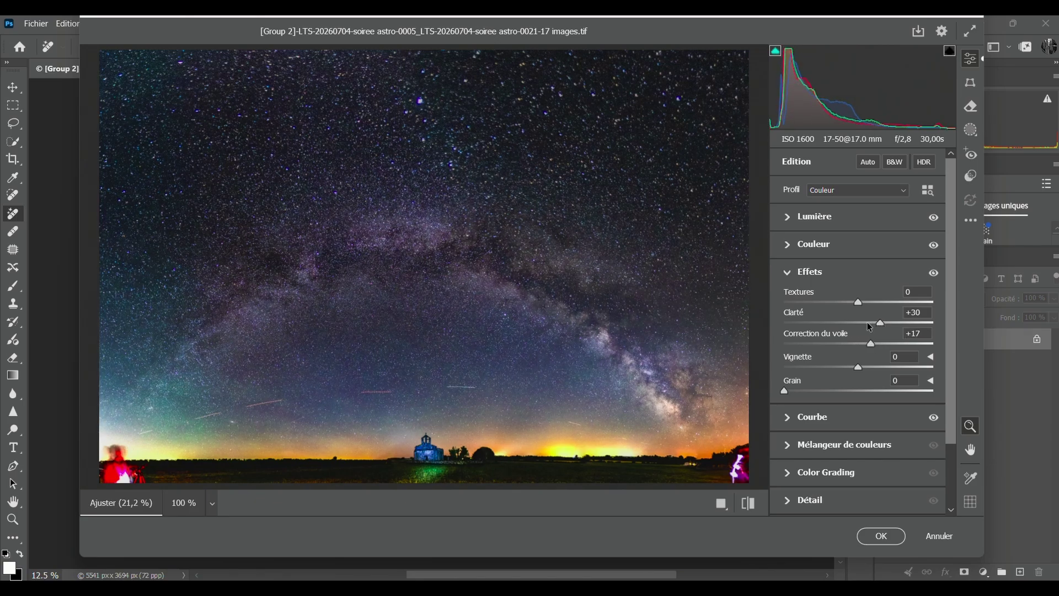
Create a brush mask with size 8 and density 66, starting on the dark patch of the Milky Way arch near its peak.
left_click(969, 131)
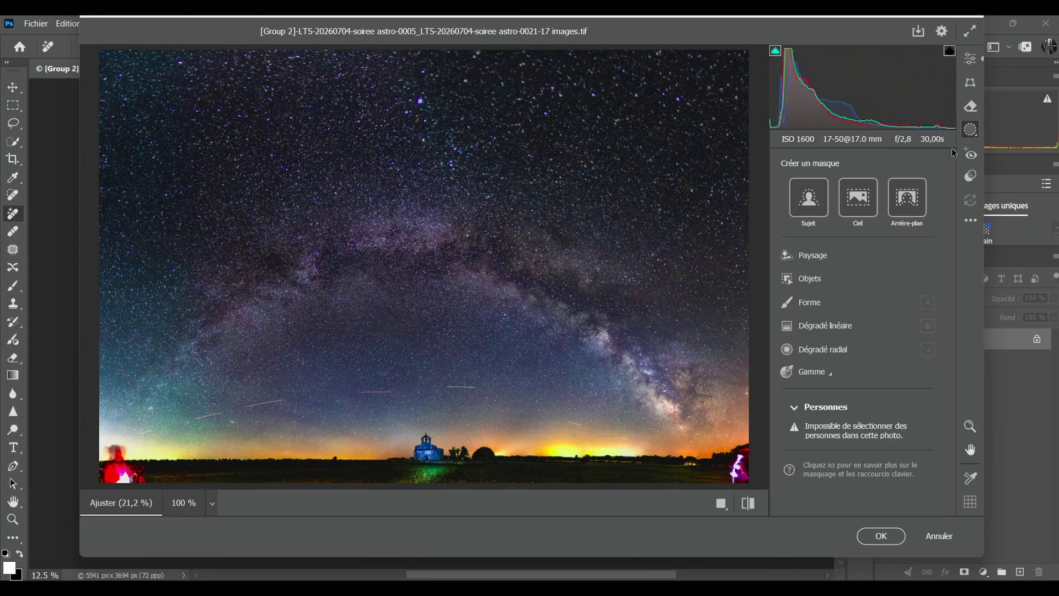
left_click(808, 303)
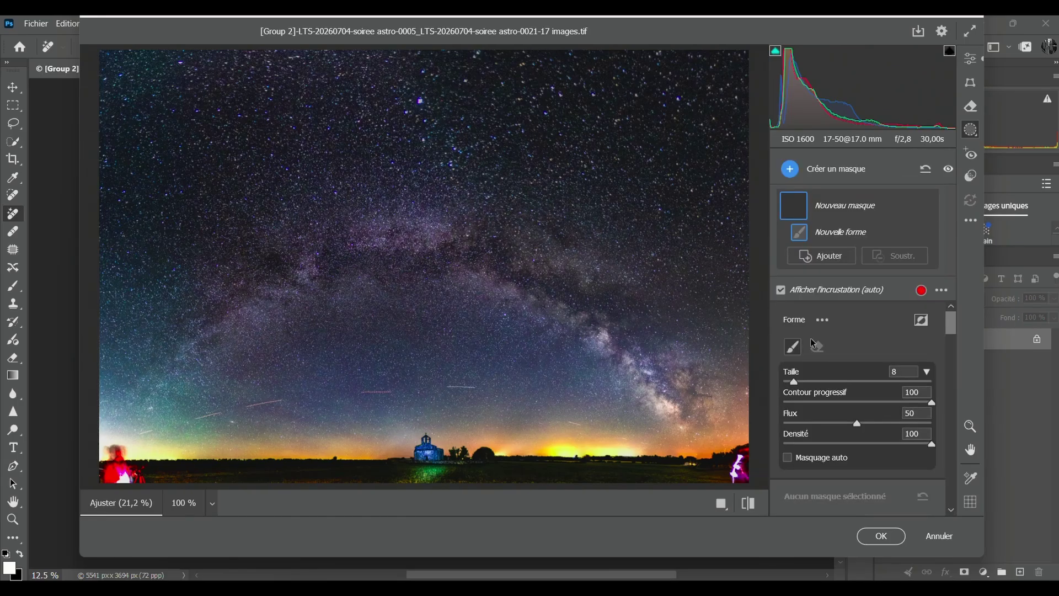
left_click_drag(504, 267, 503, 263)
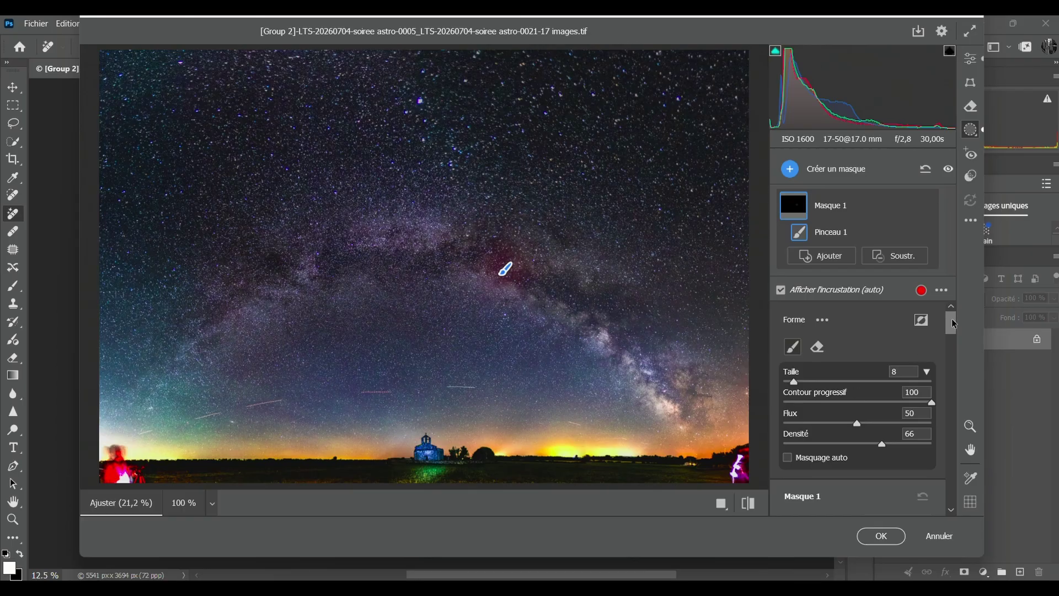
Slightly raise the brush mask's Contrast, Highlights and Shadows, and set its Clarity to +19.
left_click_drag(953, 323, 959, 355)
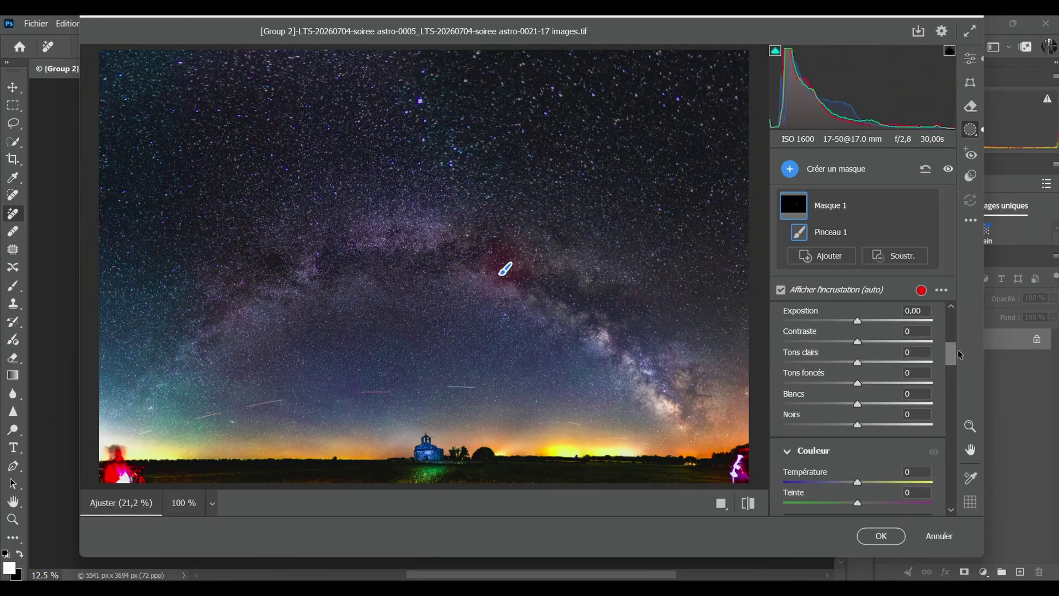
left_click(867, 340)
left_click(863, 362)
left_click(864, 382)
scroll(883, 411, "down", 8)
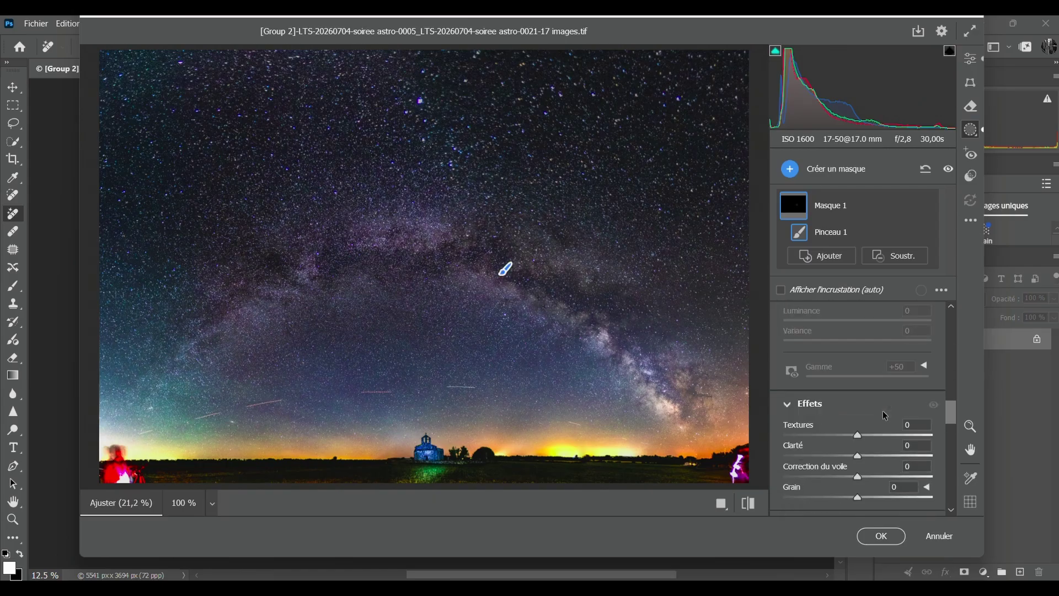
scroll(882, 410, "down", 3)
left_click(871, 380)
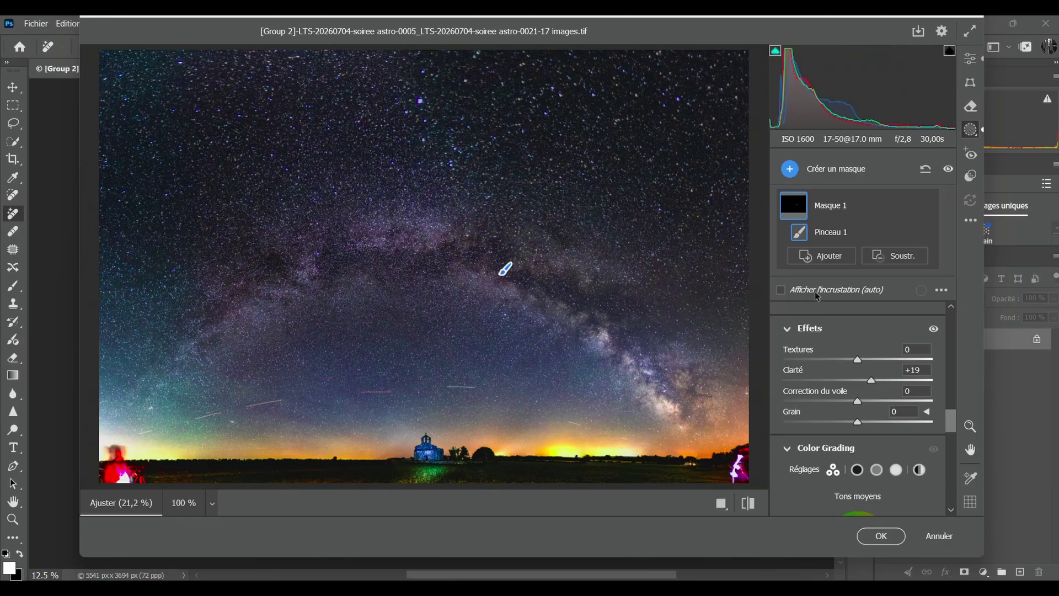
Extend the mask along the whole Milky Way arch with a smaller brush.
key("bracketleft")
key("bracketleft")
mouse_move(596, 317)
left_mouse_down()
mouse_move(646, 367)
mouse_move(647, 389)
mouse_move(691, 405)
left_mouse_up()
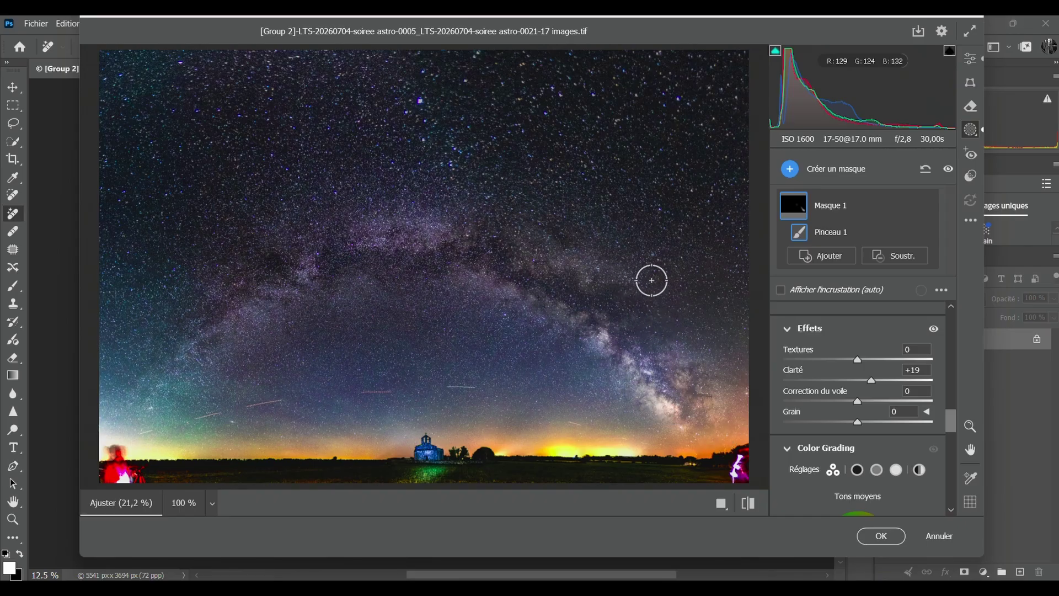
mouse_move(266, 303)
left_mouse_down()
mouse_move(244, 346)
mouse_move(198, 336)
mouse_move(271, 309)
left_mouse_up()
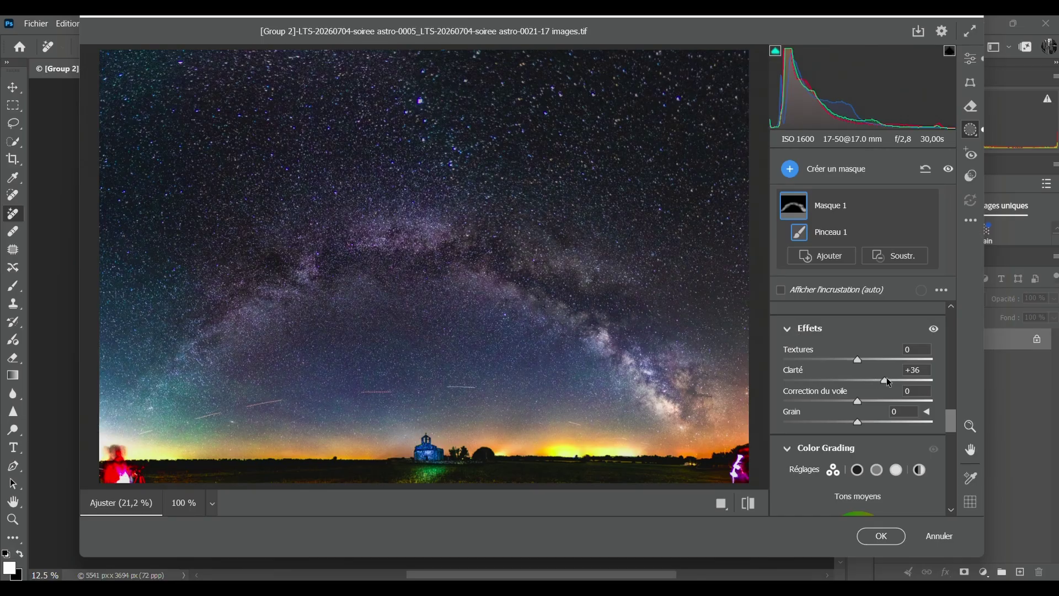
Set the Milky Way brush mask's Dehaze to -21, Contrast to +43, Highlights to +28 and Shadows to +37.
left_click_drag(857, 401, 840, 402)
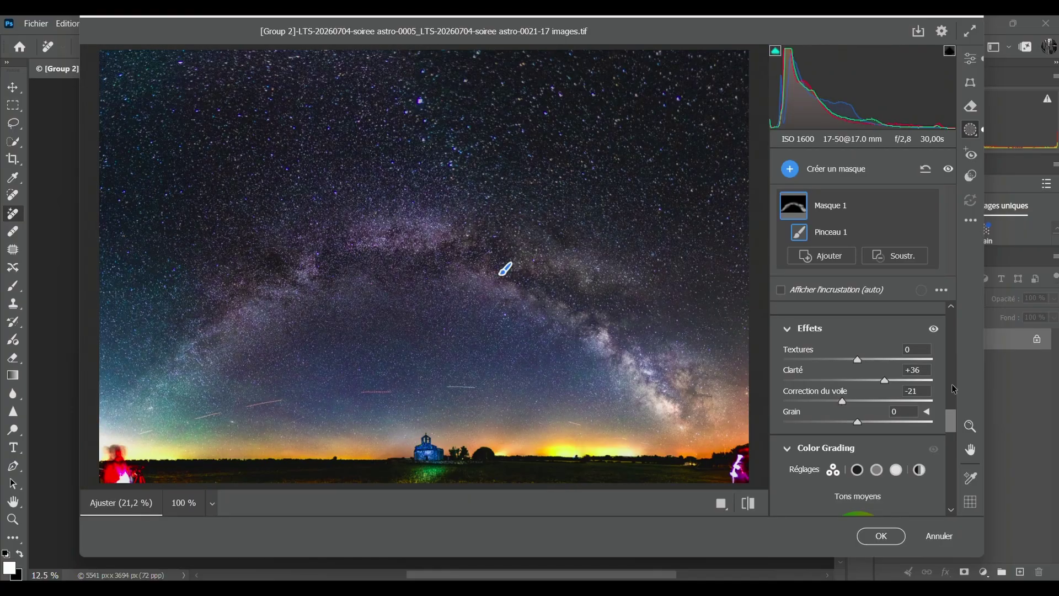
scroll(950, 378, "down", 5)
left_click_drag(950, 378, 945, 352)
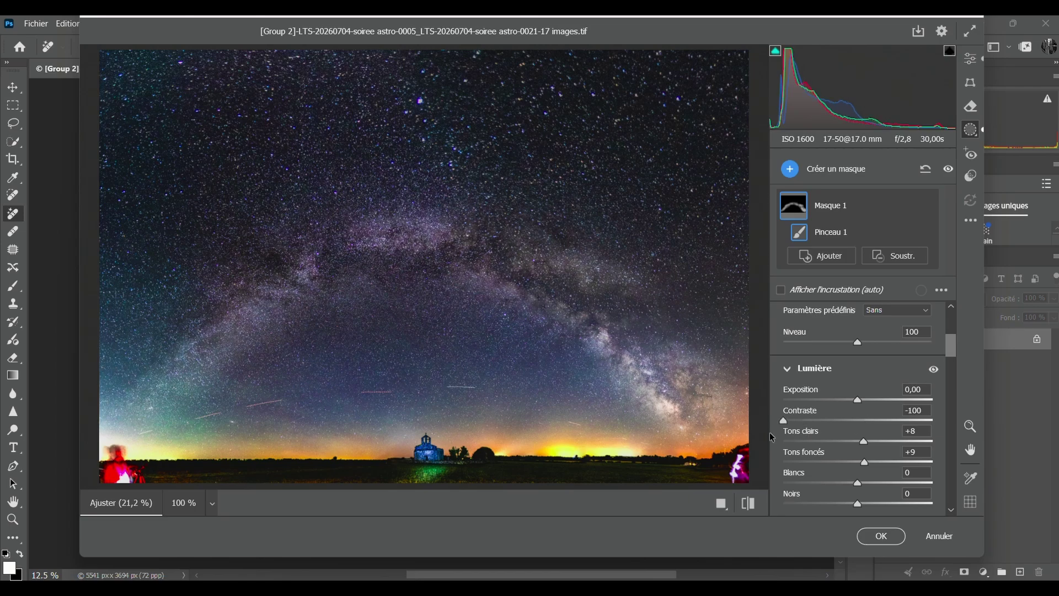
left_click_drag(867, 421, 890, 434)
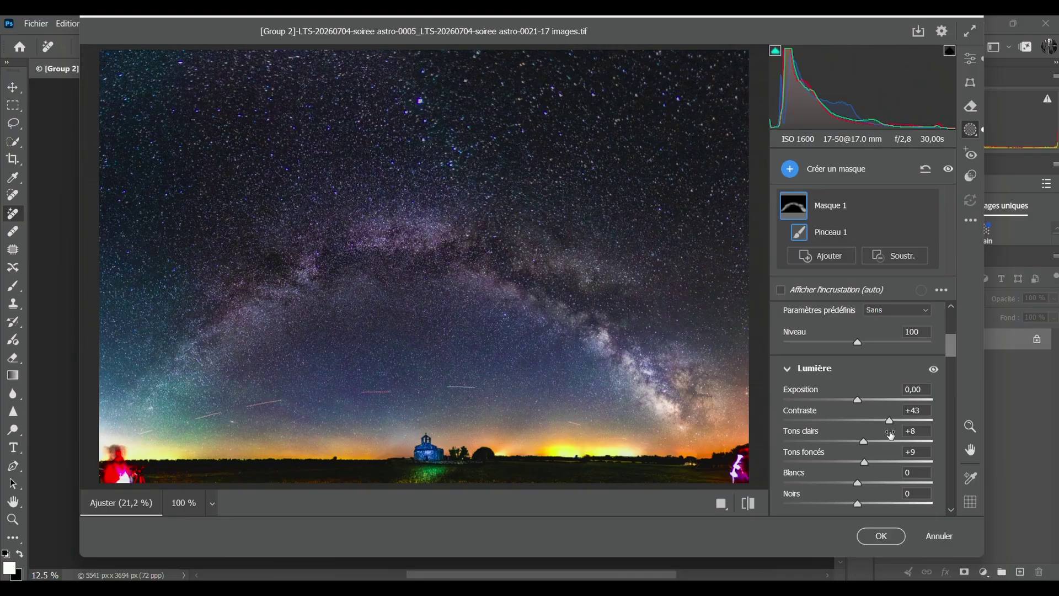
scroll(882, 424, "down", 3)
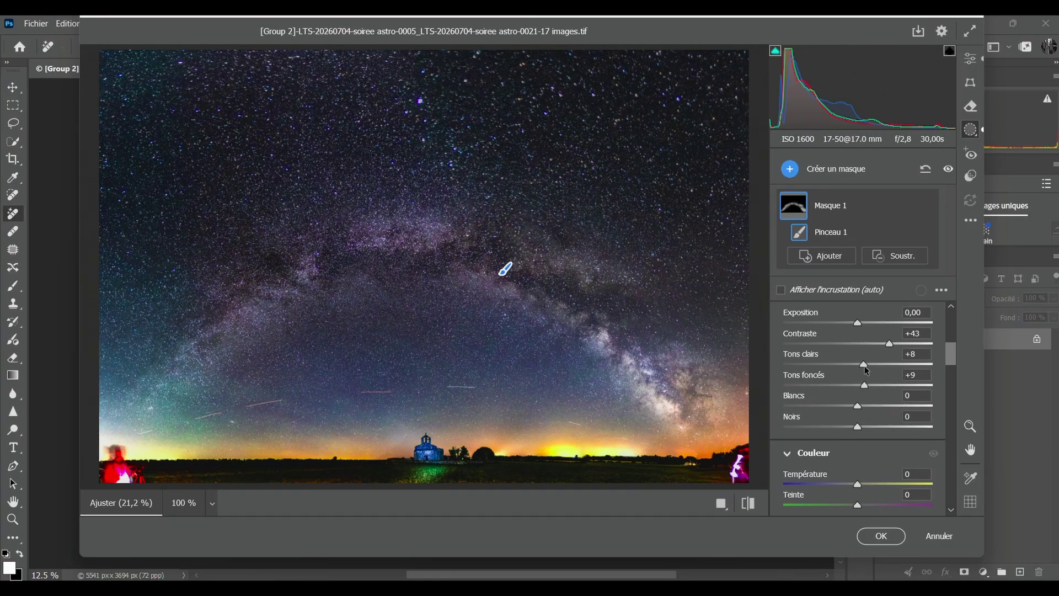
left_click_drag(864, 366, 884, 392)
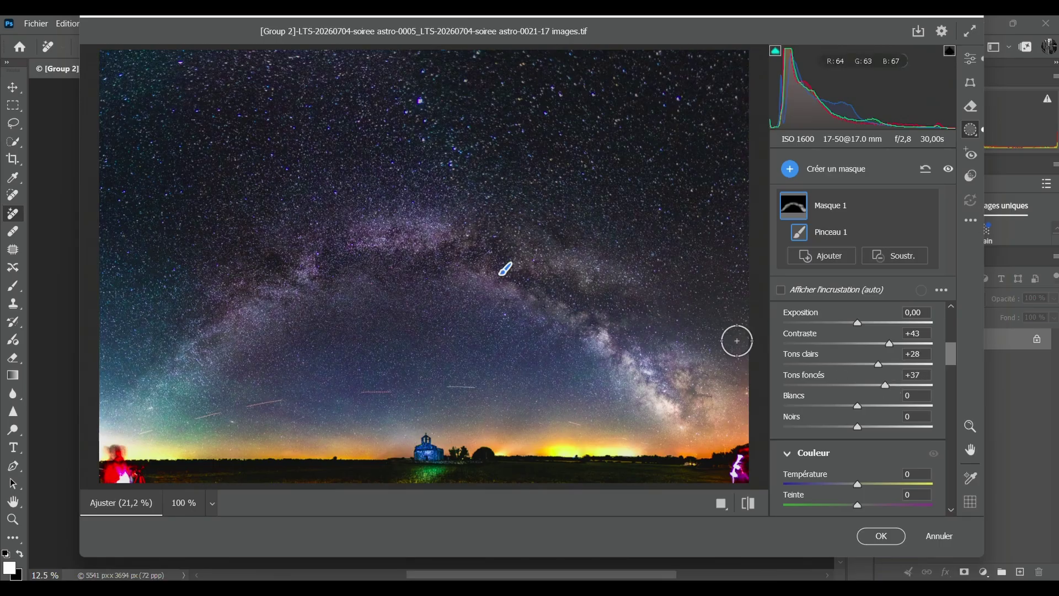
mouse_move(917, 238)
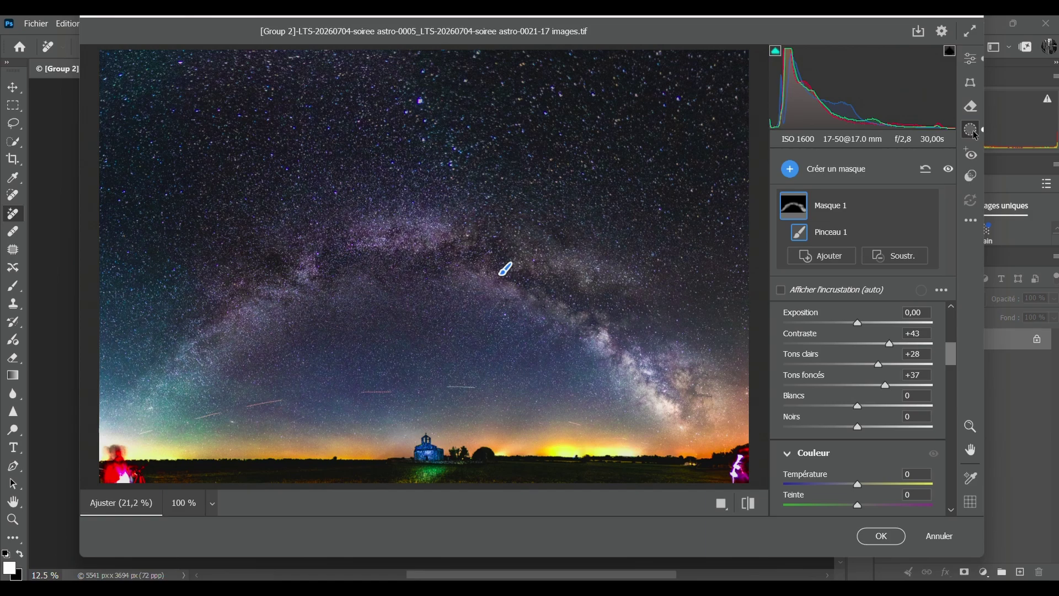
Set the whole panorama's yellow saturation to -40 and orange saturation to -44 in the color mixer, and apply the Camera Raw edits.
left_click(971, 61)
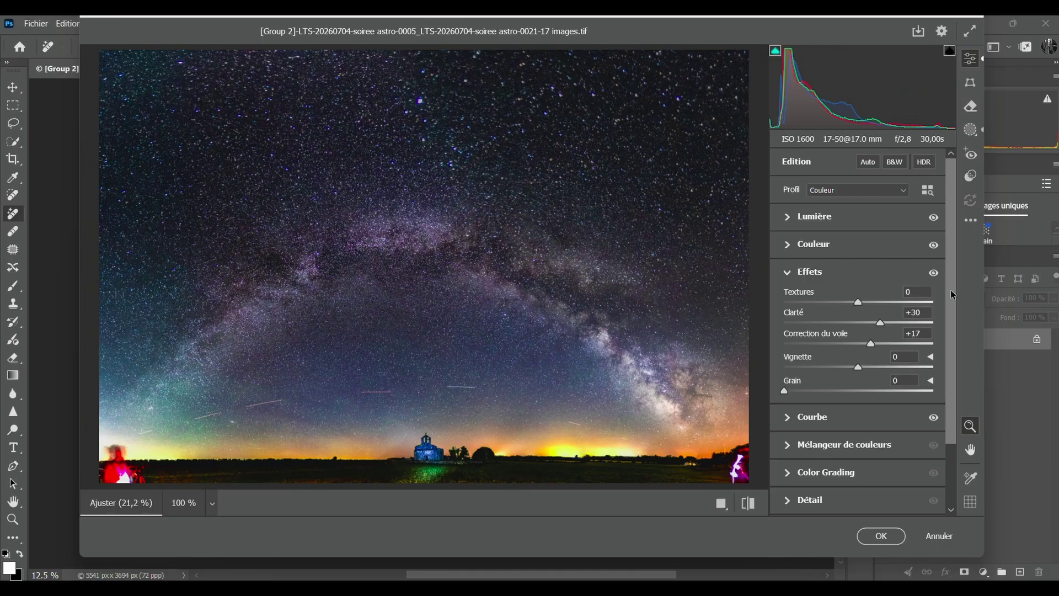
left_click_drag(951, 293, 958, 367)
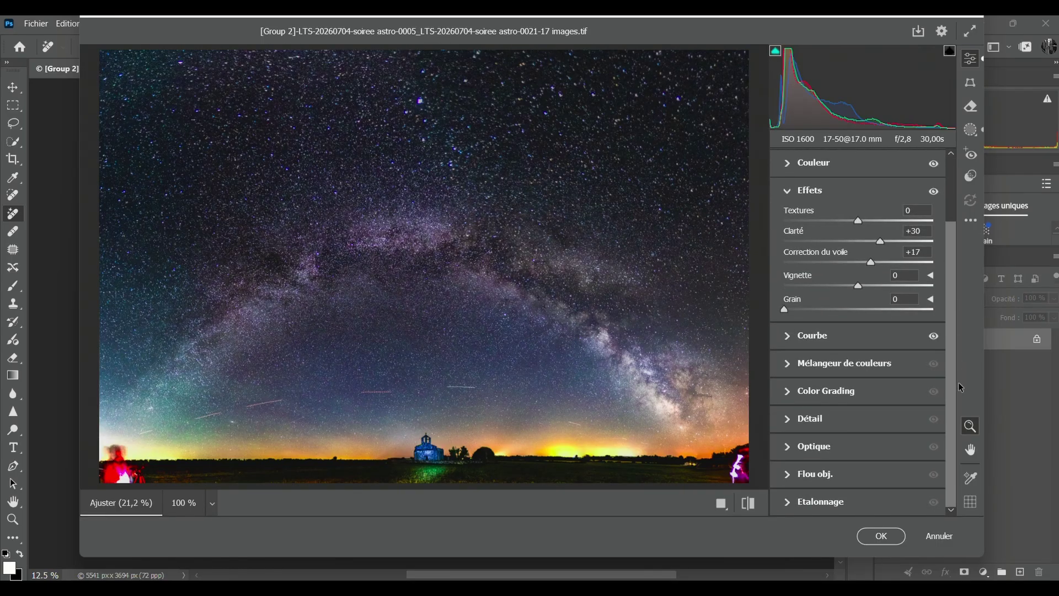
left_click(790, 364)
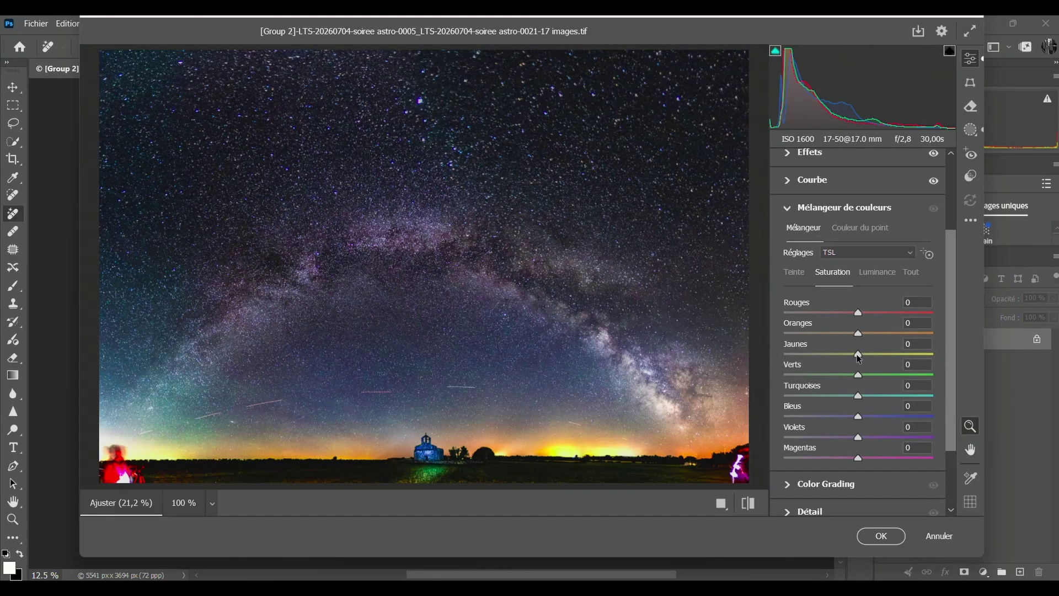
left_click_drag(857, 357, 854, 356)
left_click(862, 354)
left_click_drag(862, 355, 824, 356)
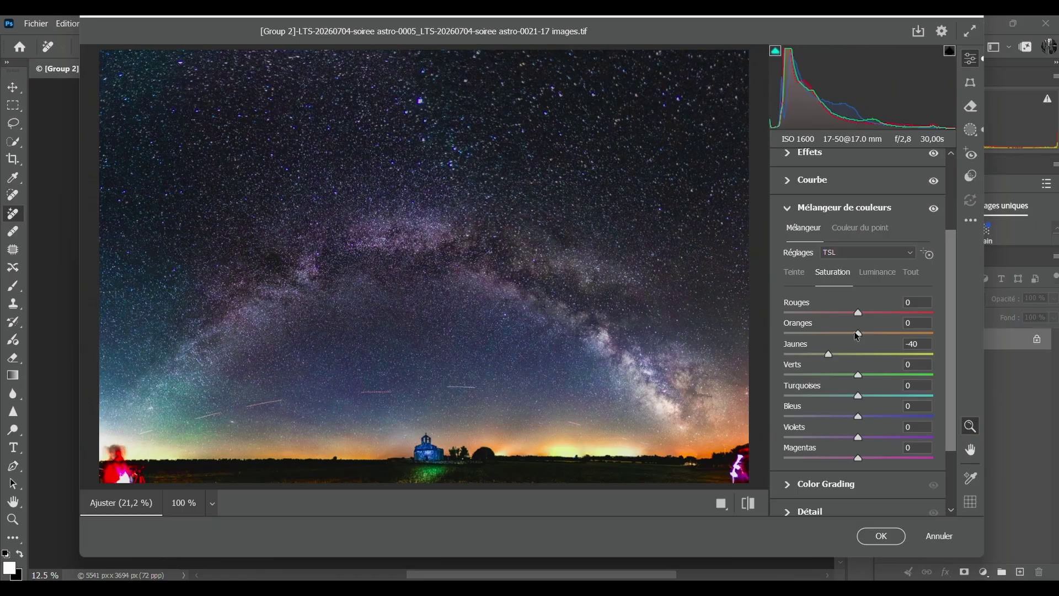
left_click_drag(857, 335, 822, 337)
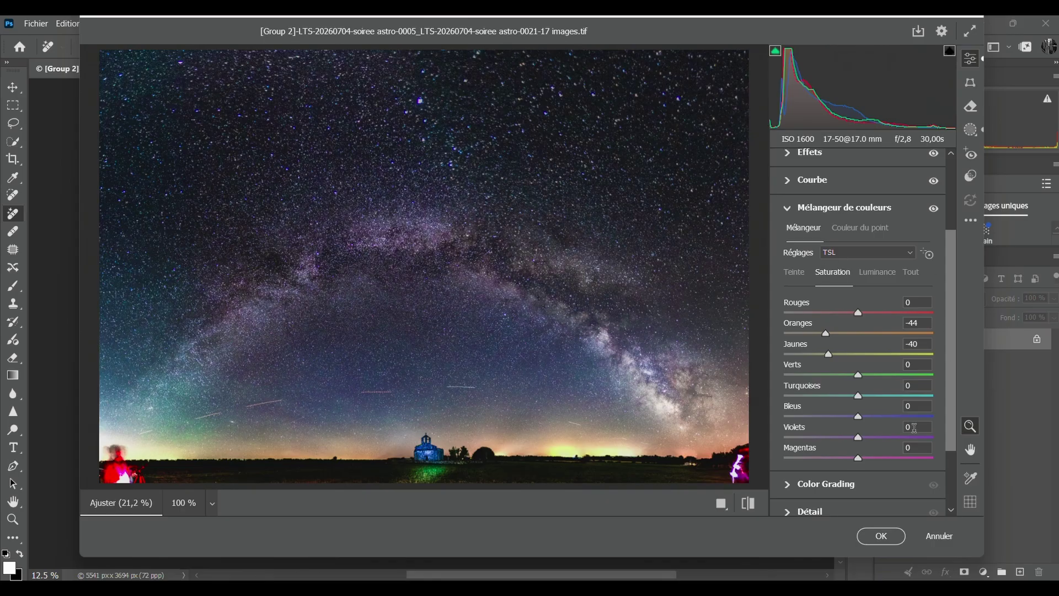
scroll(866, 390, "down", 3)
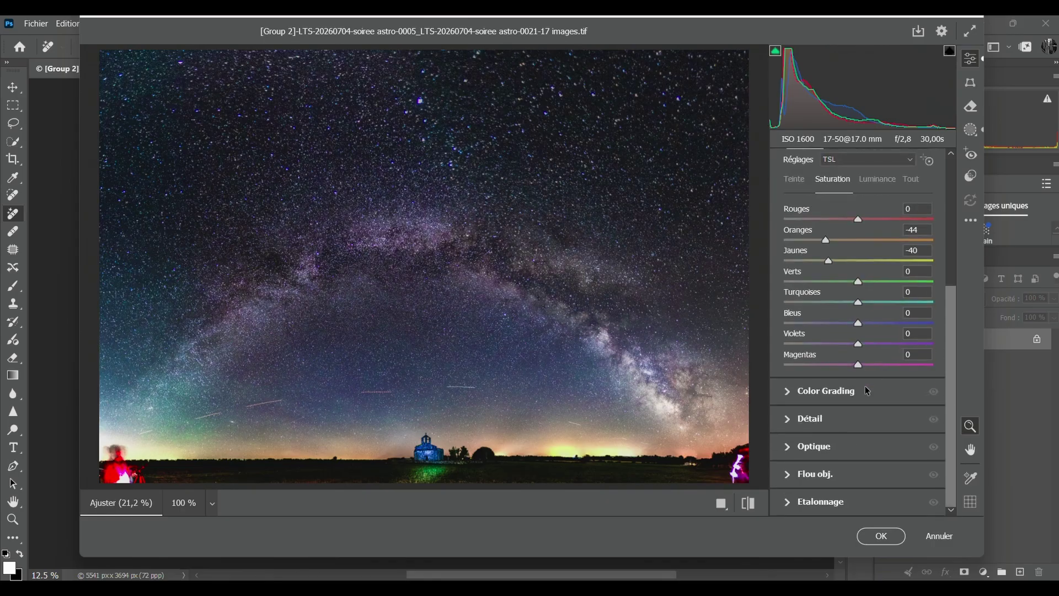
scroll(866, 391, "up", 7)
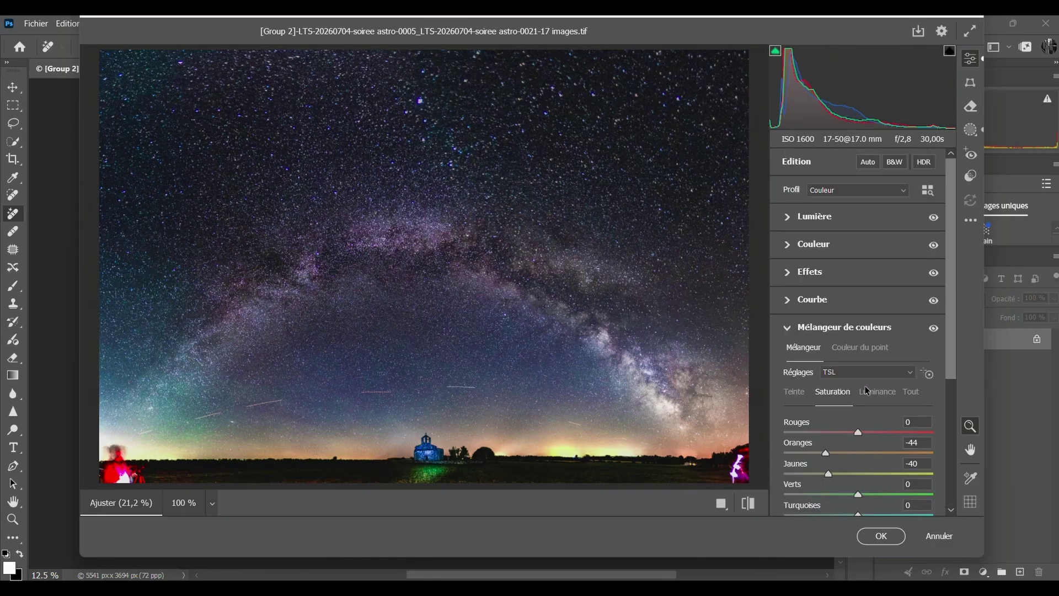
left_click(880, 536)
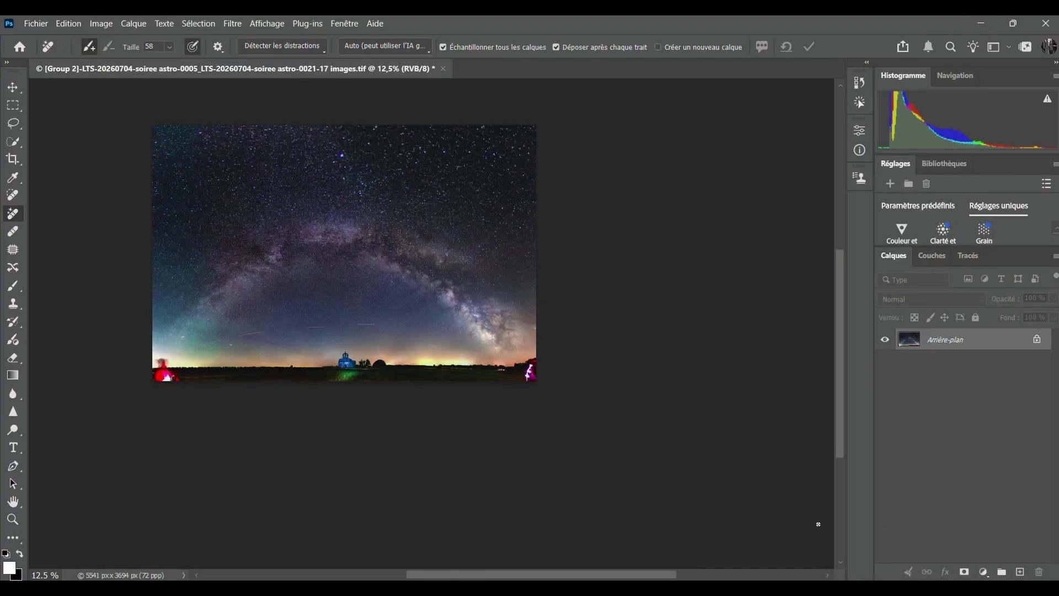
left_click(33, 25)
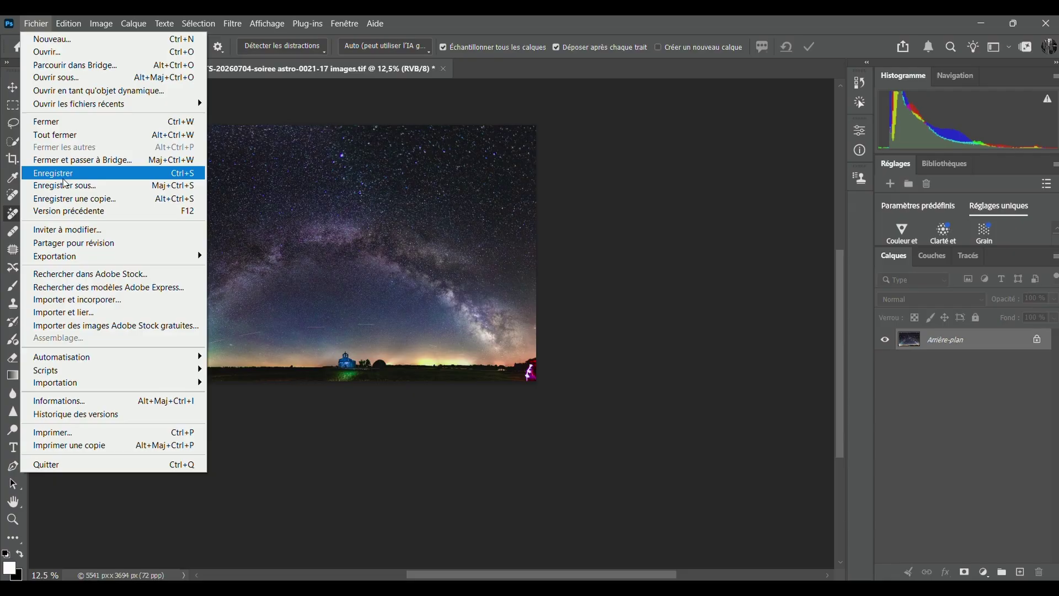
left_click(57, 186)
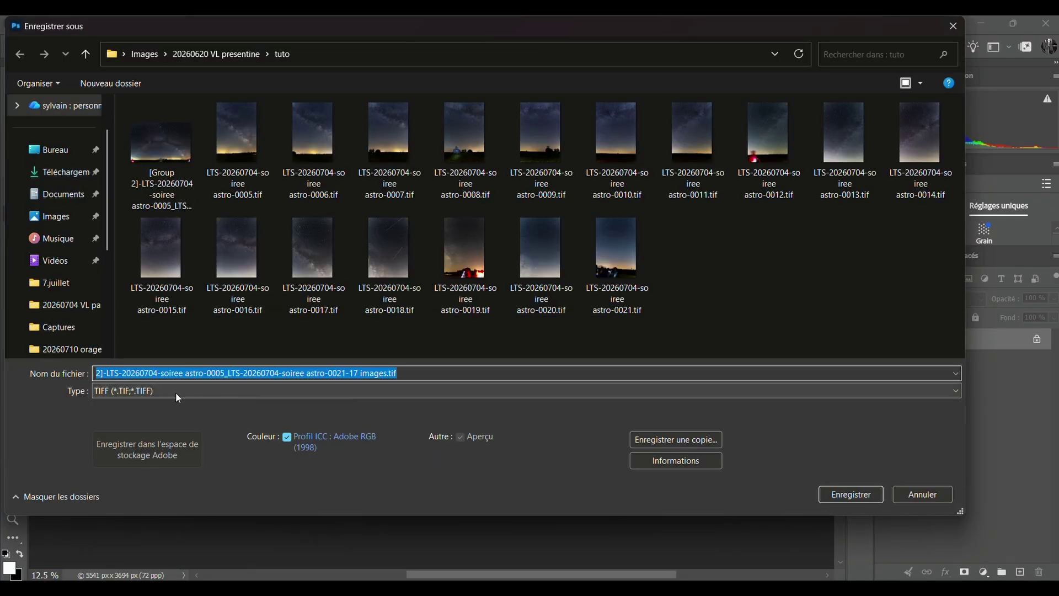
left_click(176, 392)
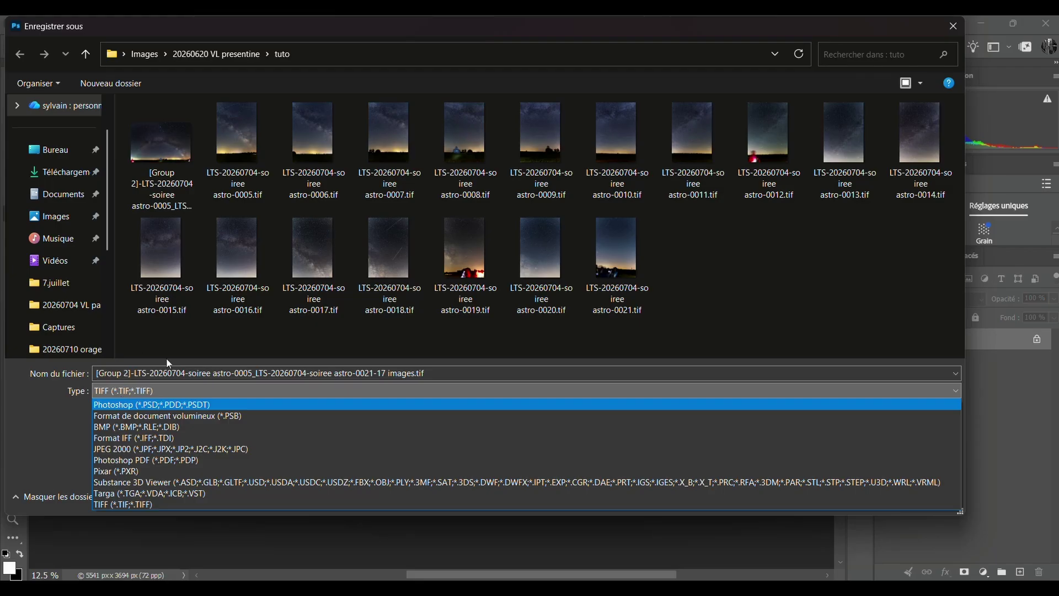
left_click(953, 26)
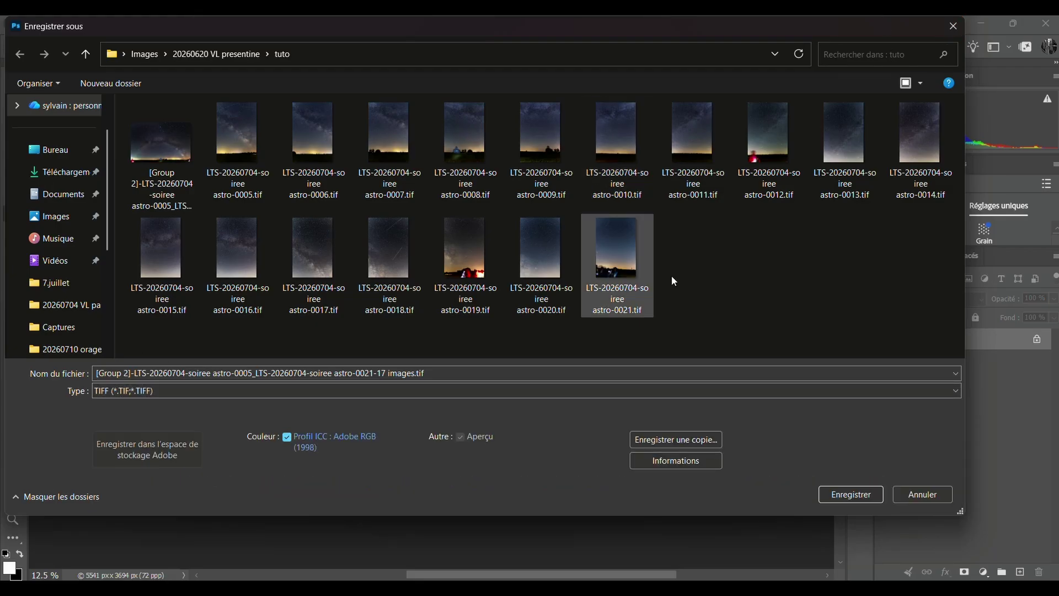
left_click(906, 495)
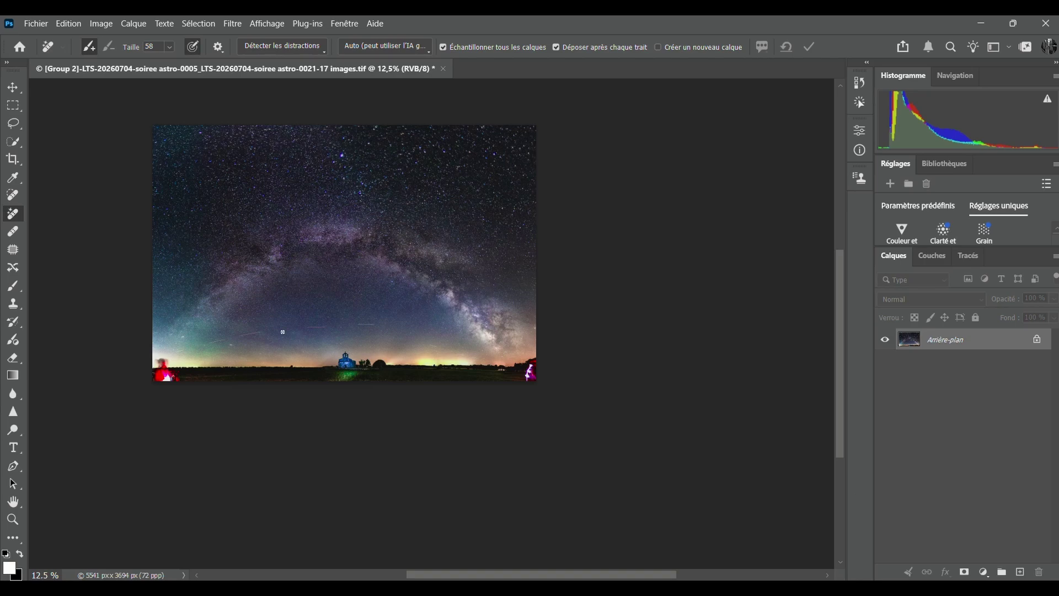
Start saving a copy of the panorama in the Bureau folder under the name "tuto pano".
left_click(35, 25)
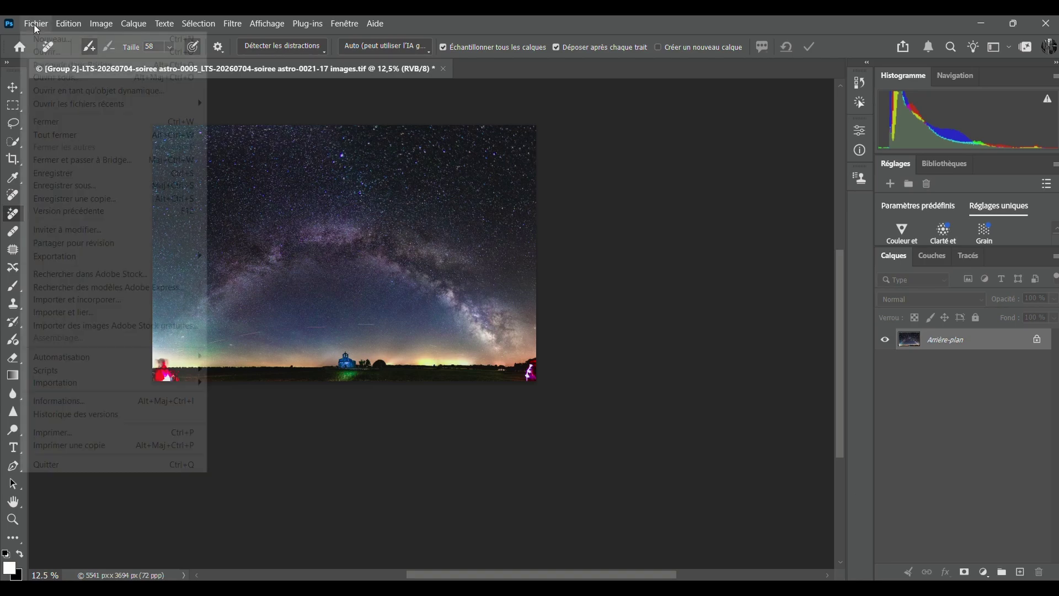
left_click(91, 199)
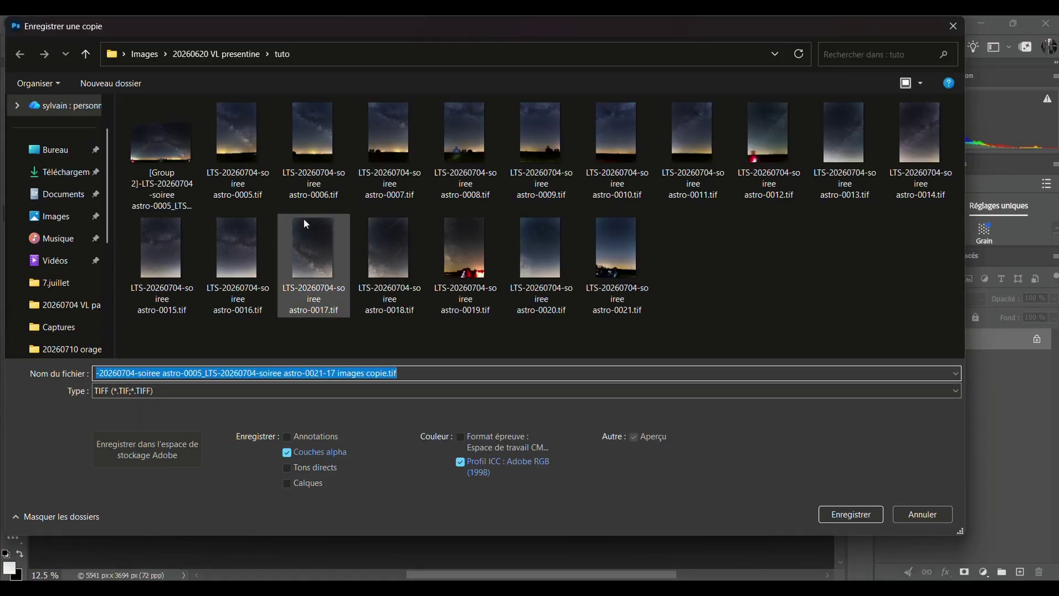
left_click(52, 149)
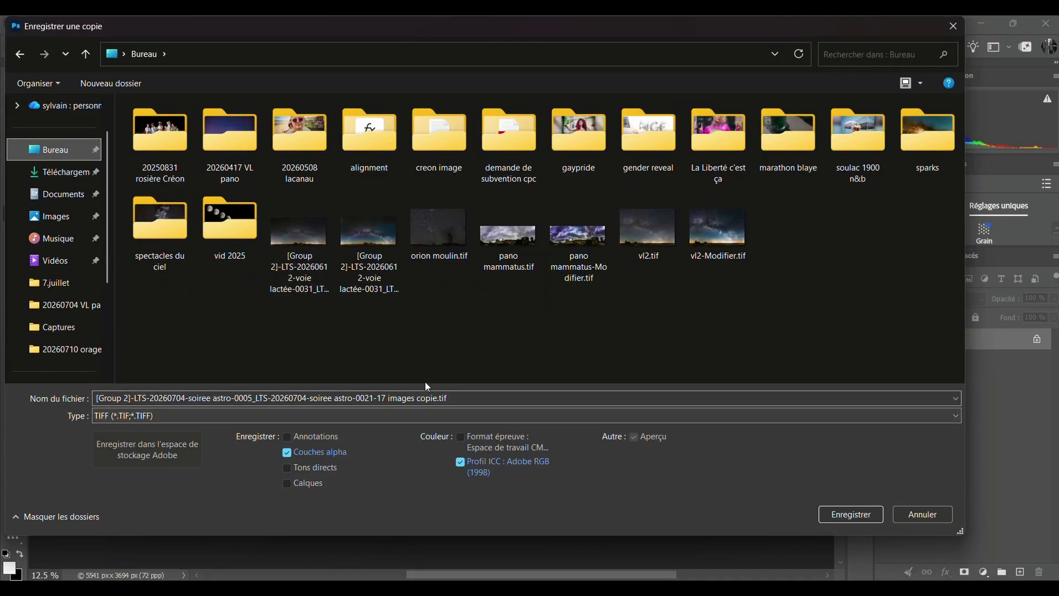
left_click(466, 398)
left_click(466, 399)
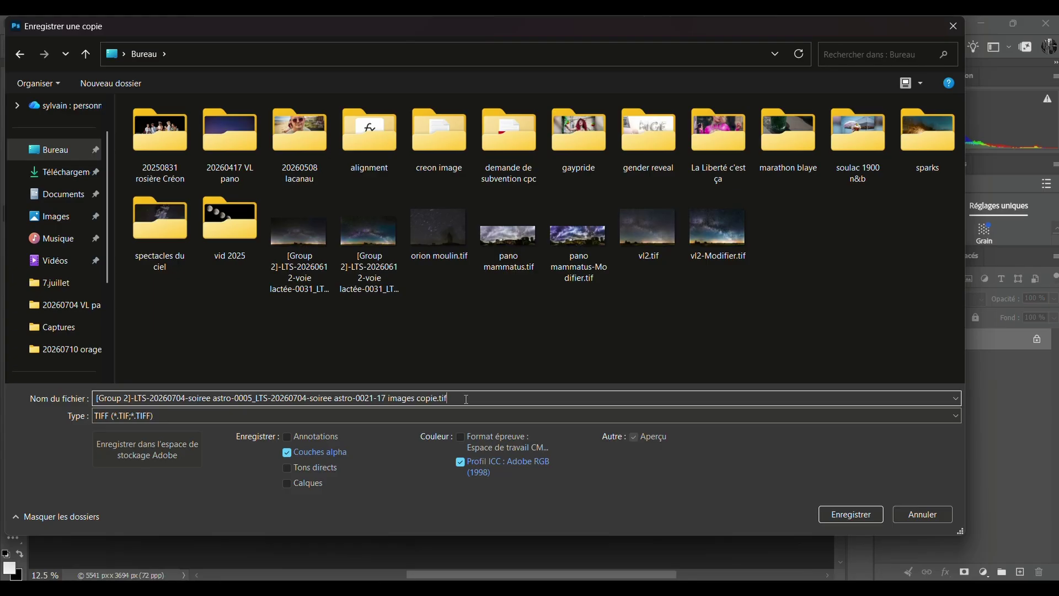
left_click_drag(466, 398, 97, 382)
left_click(183, 396)
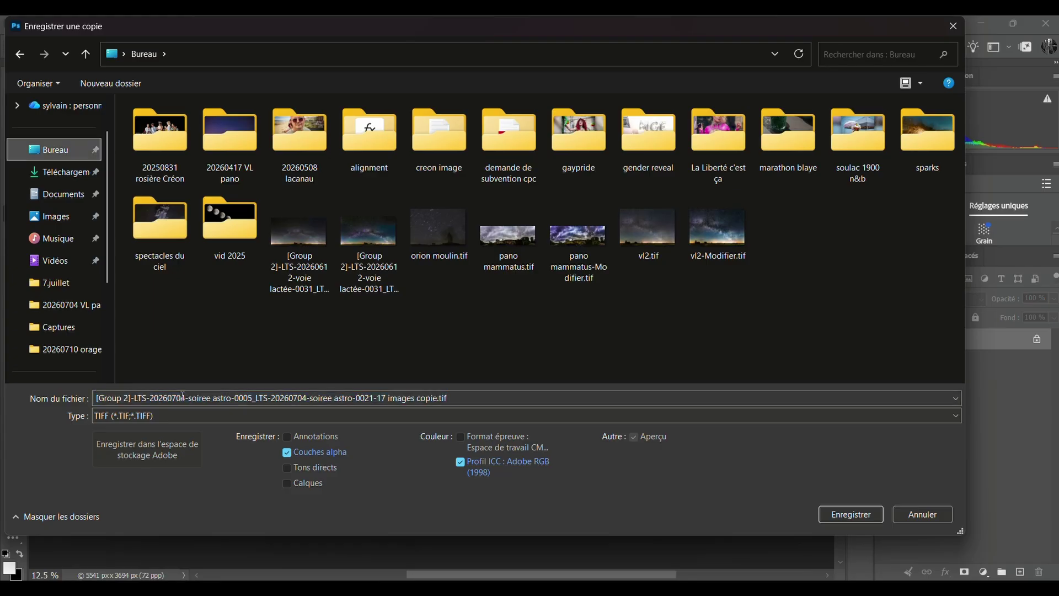
left_click_drag(448, 398, 3, 380)
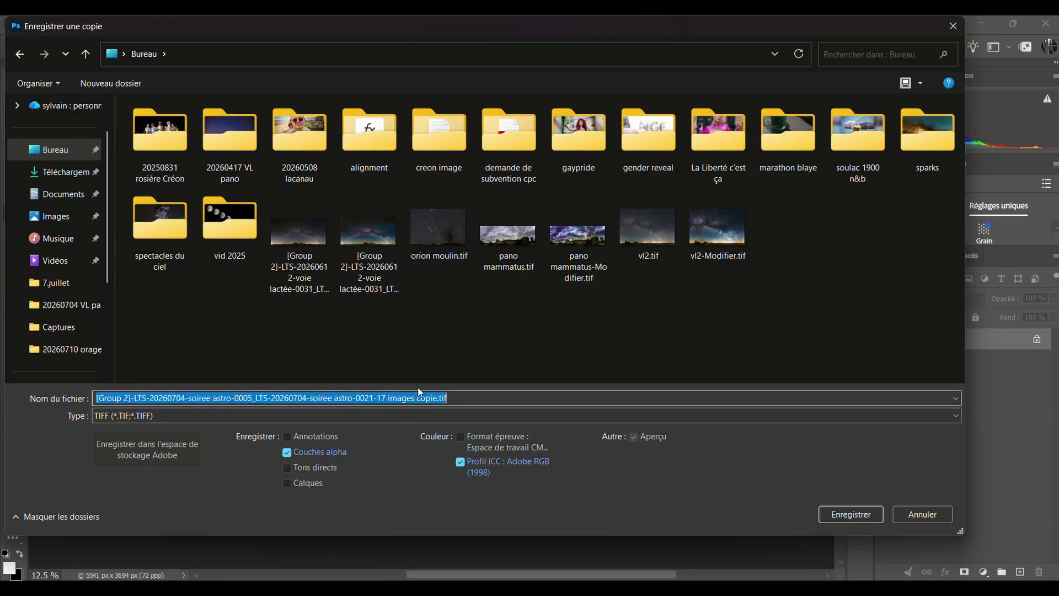
type("tuto")
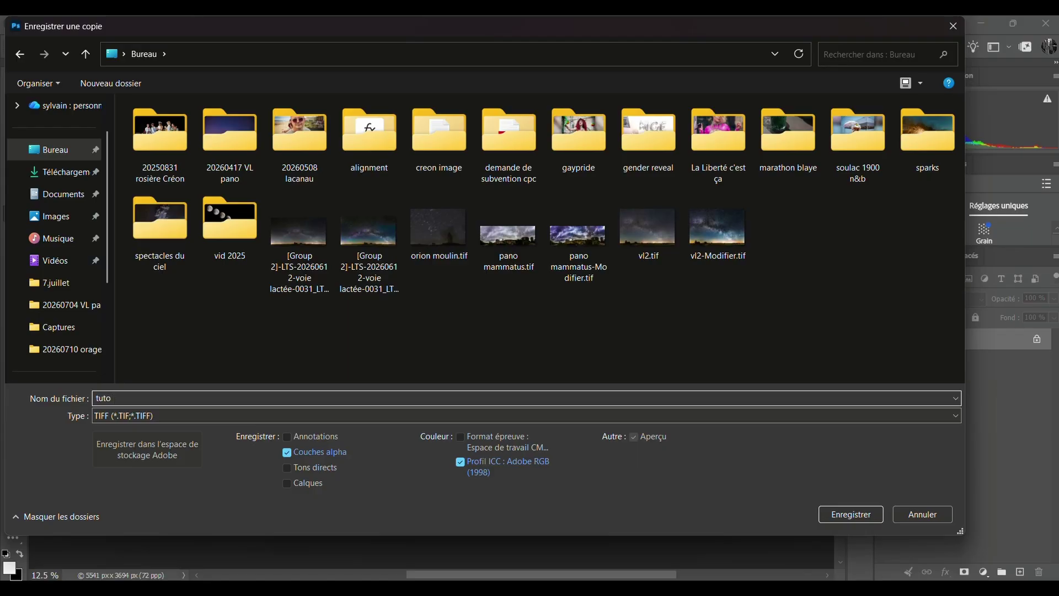
type(" pano")
Save the copy as a JPEG at maximum quality 12 with the standard baseline format.
left_click(111, 415)
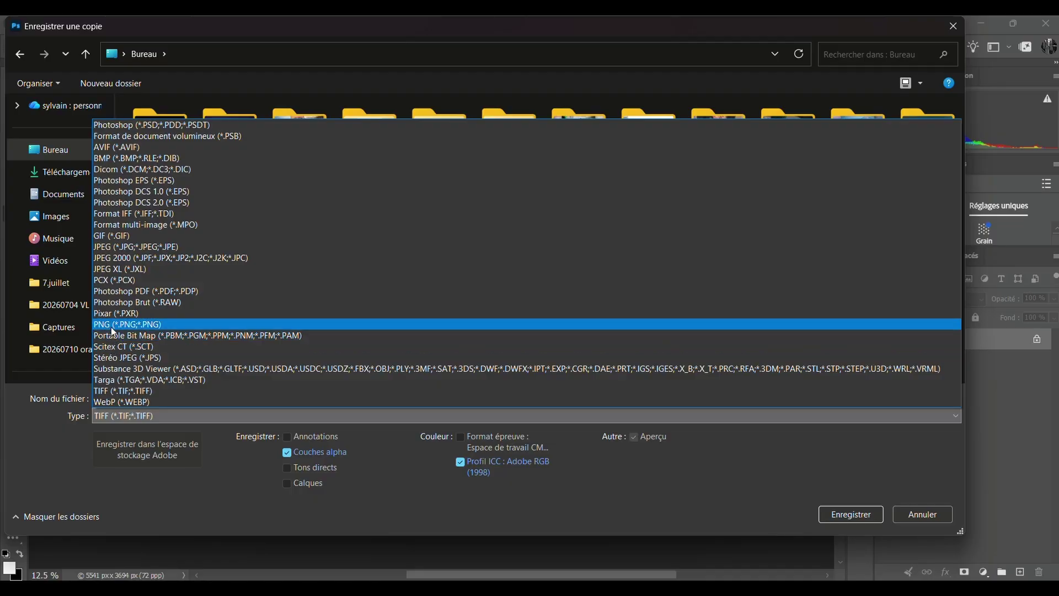
left_click(116, 246)
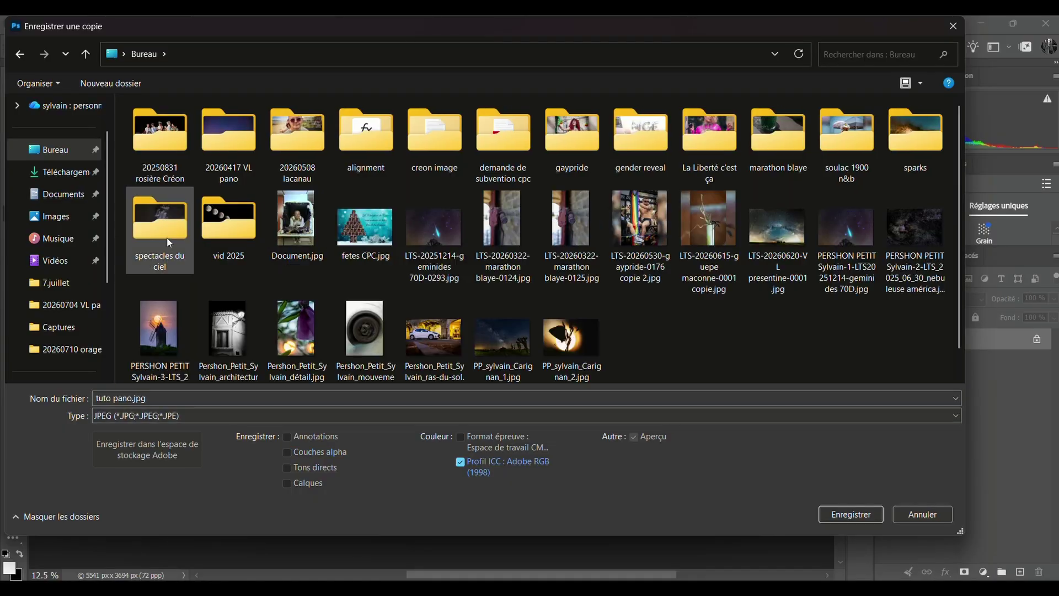
left_click(850, 513)
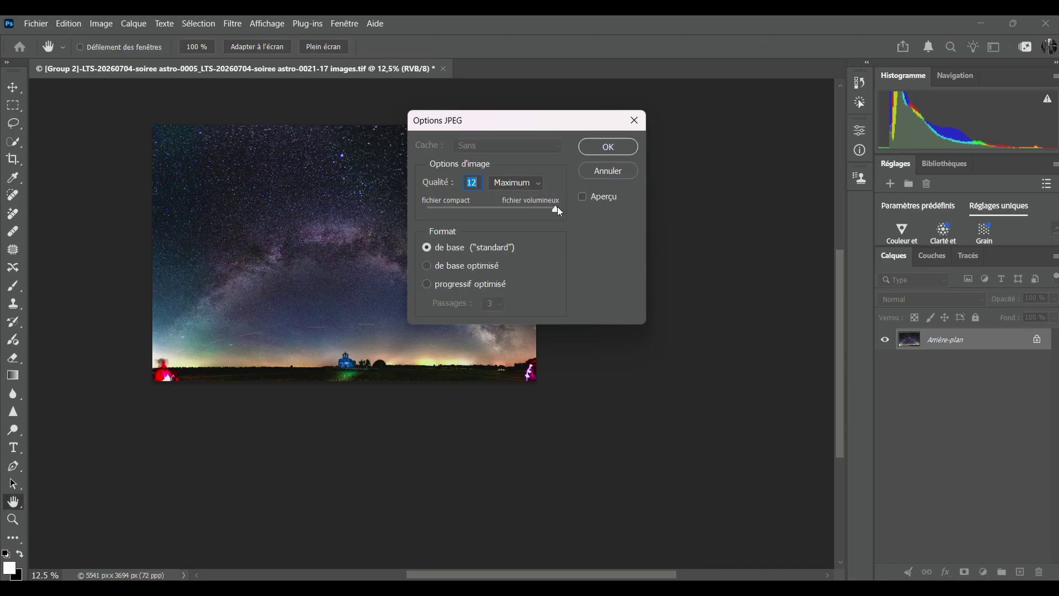
left_click(605, 146)
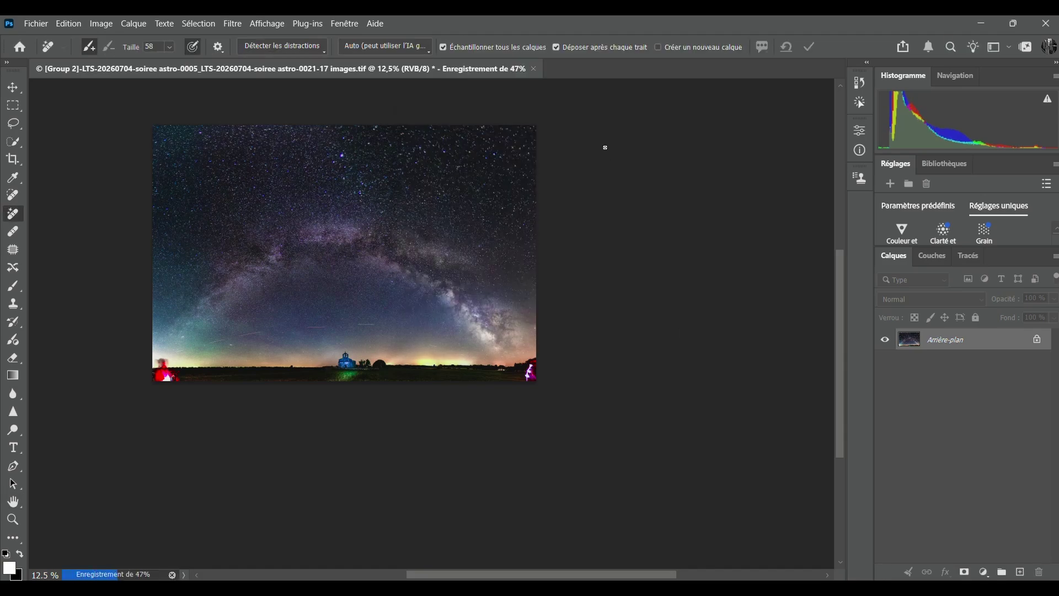